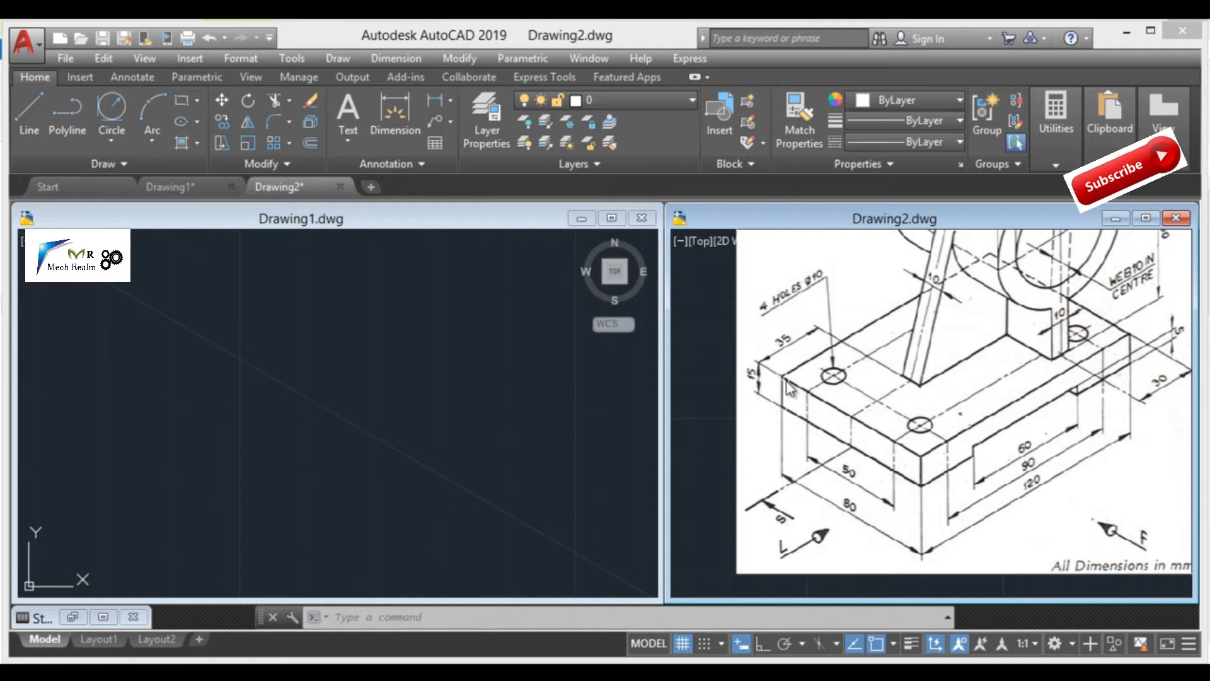
In Drawing1, draw an 80 mm line descending at 30° on the left isoplane as the base's lower end edge
left_click(414, 423)
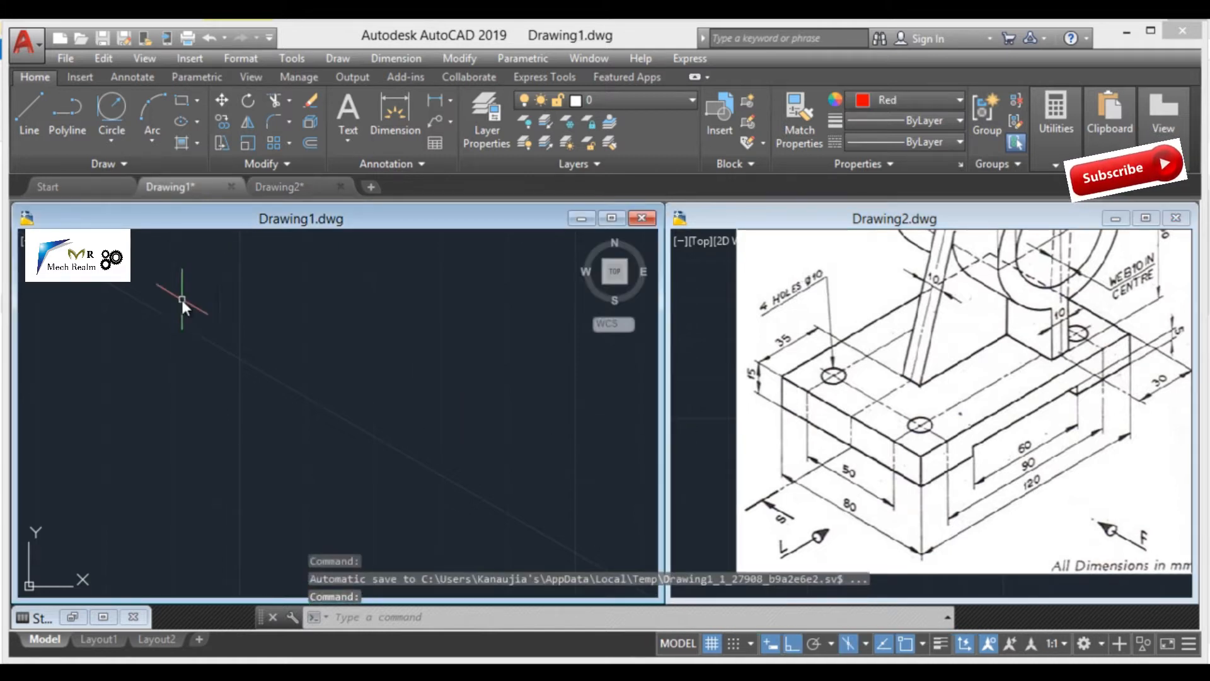
left_click(33, 126)
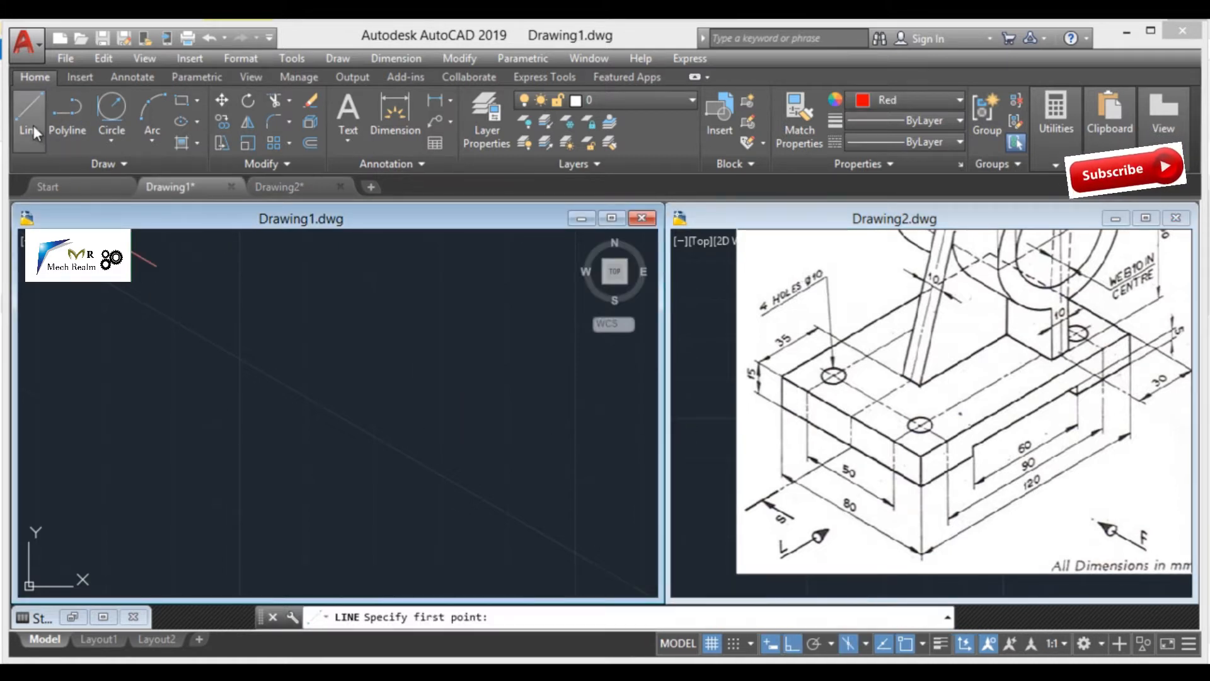
left_click(277, 401)
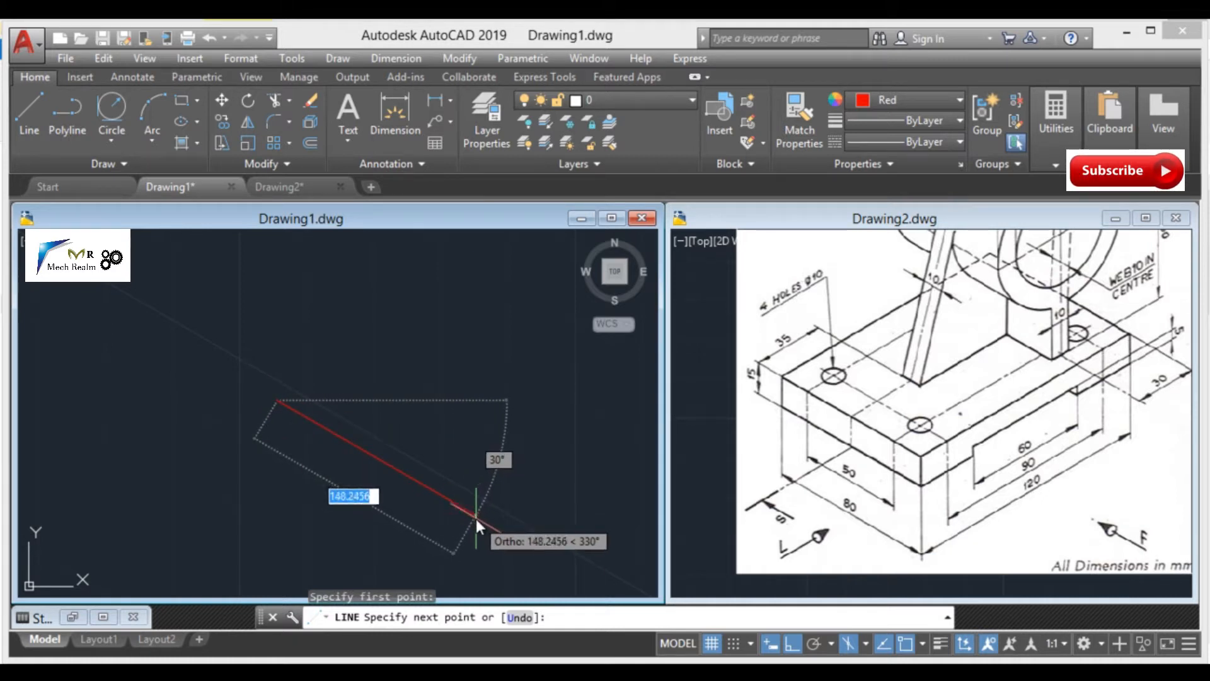
key("F5")
key("F5")
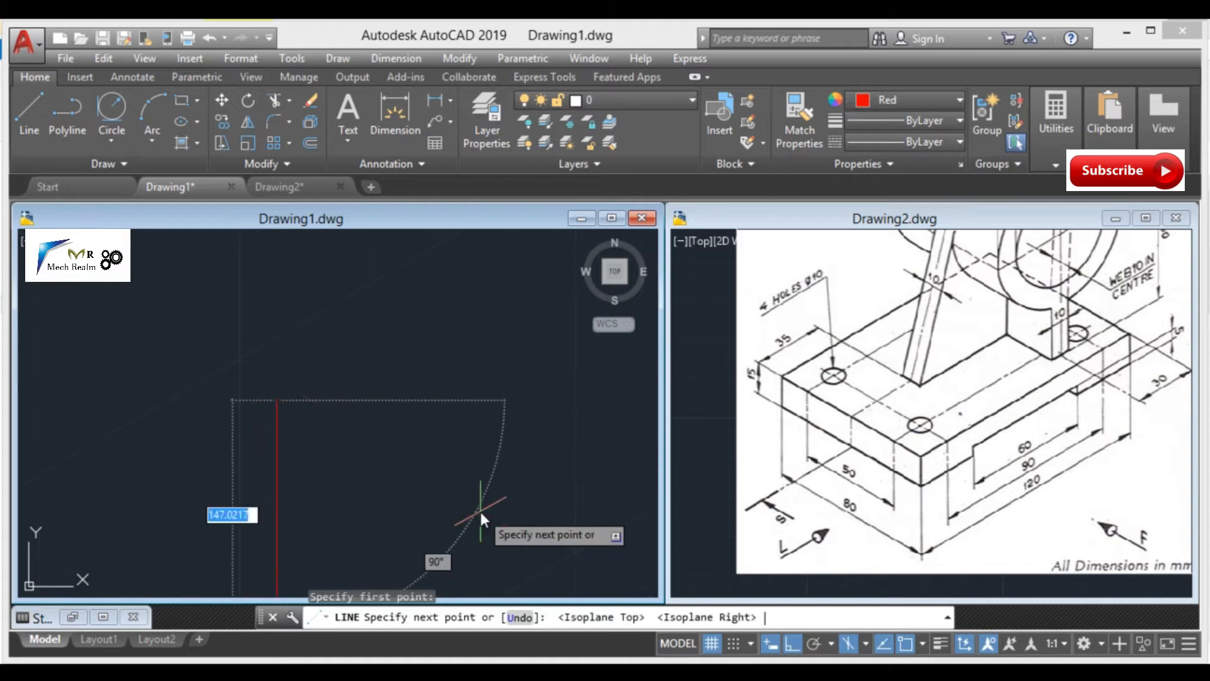
key("F5")
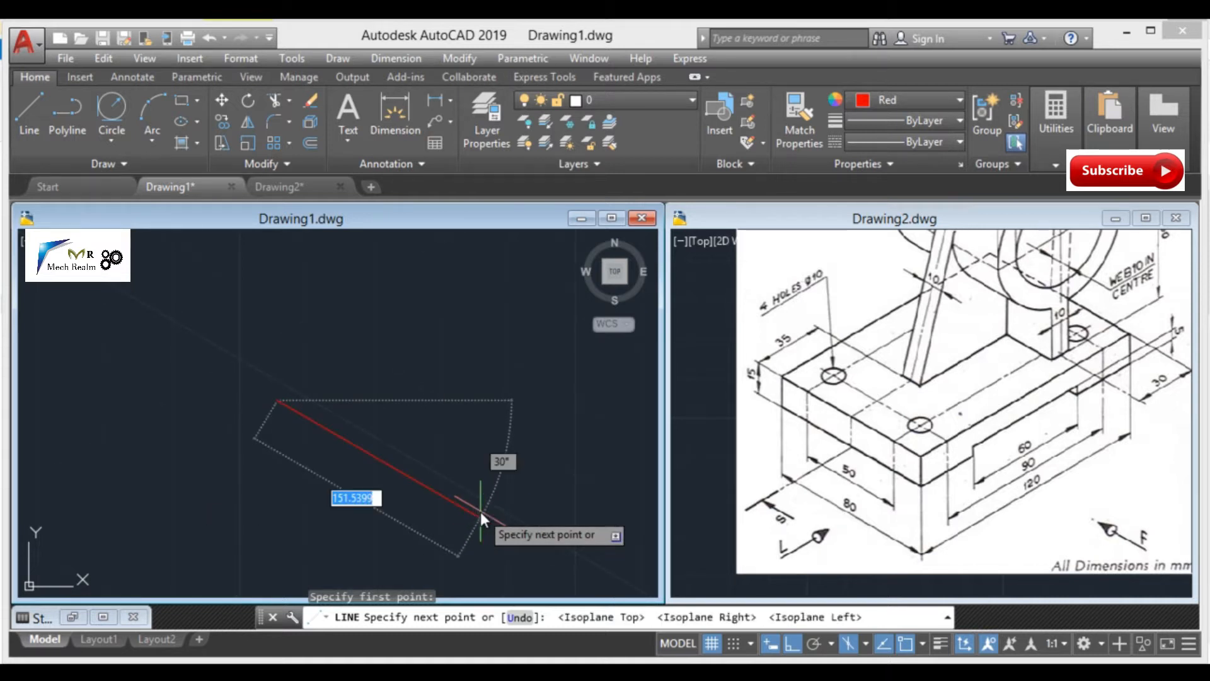
type("80")
key("Return")
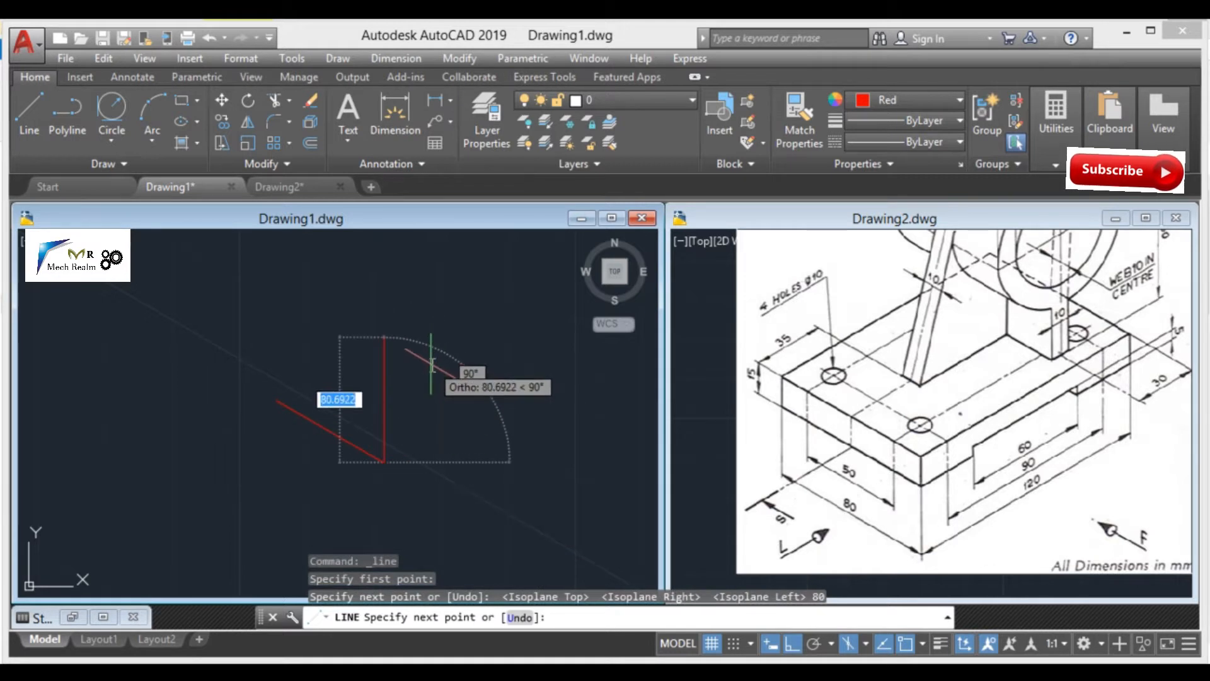
Complete the end face outline with segments 15 mm upward, 80 mm back parallel to the lower edge, and 15 mm down
type("15")
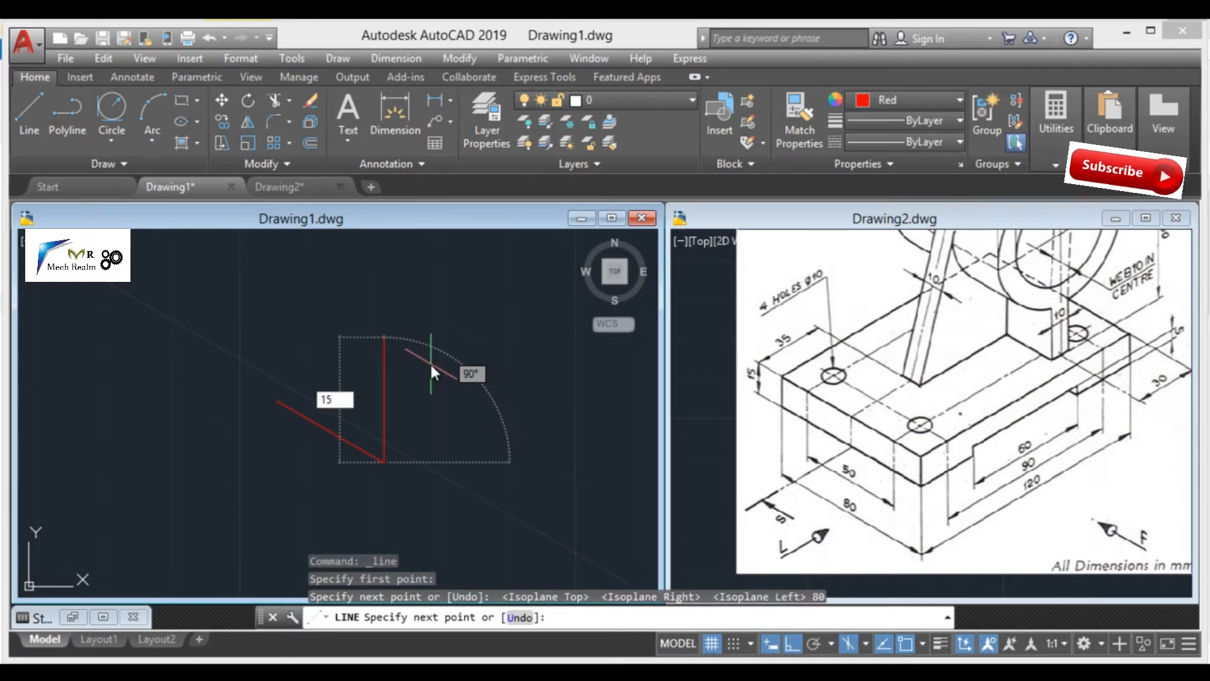
key("Return")
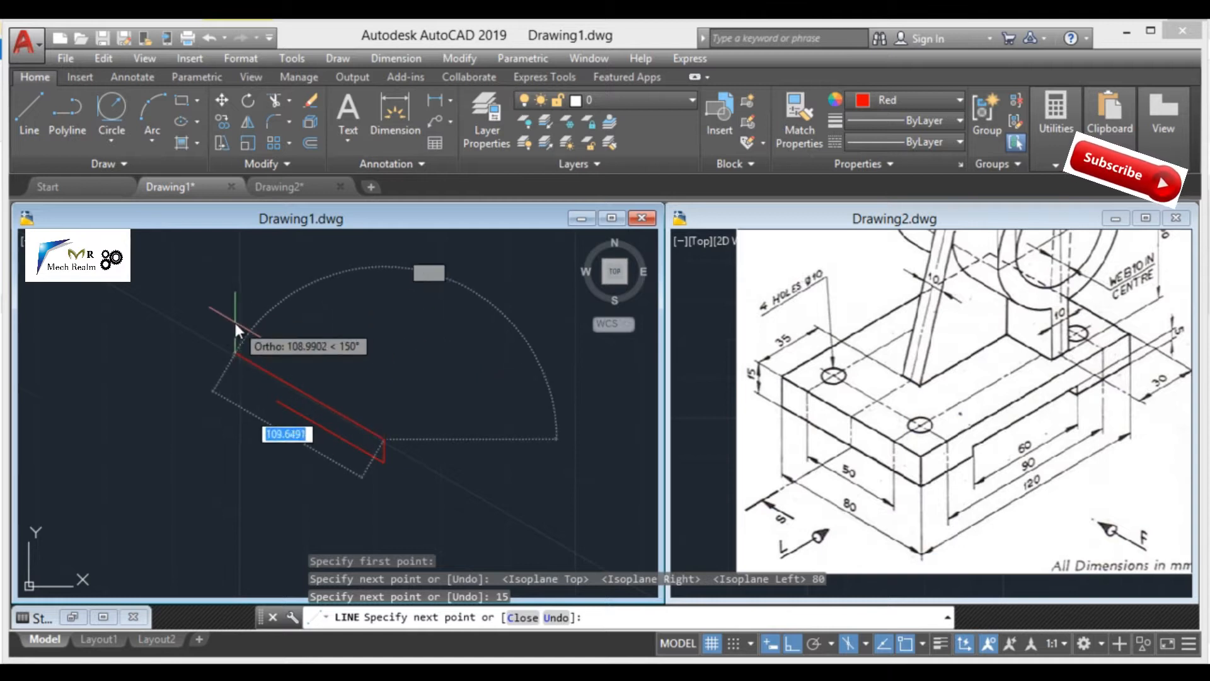
type("80")
key("Return")
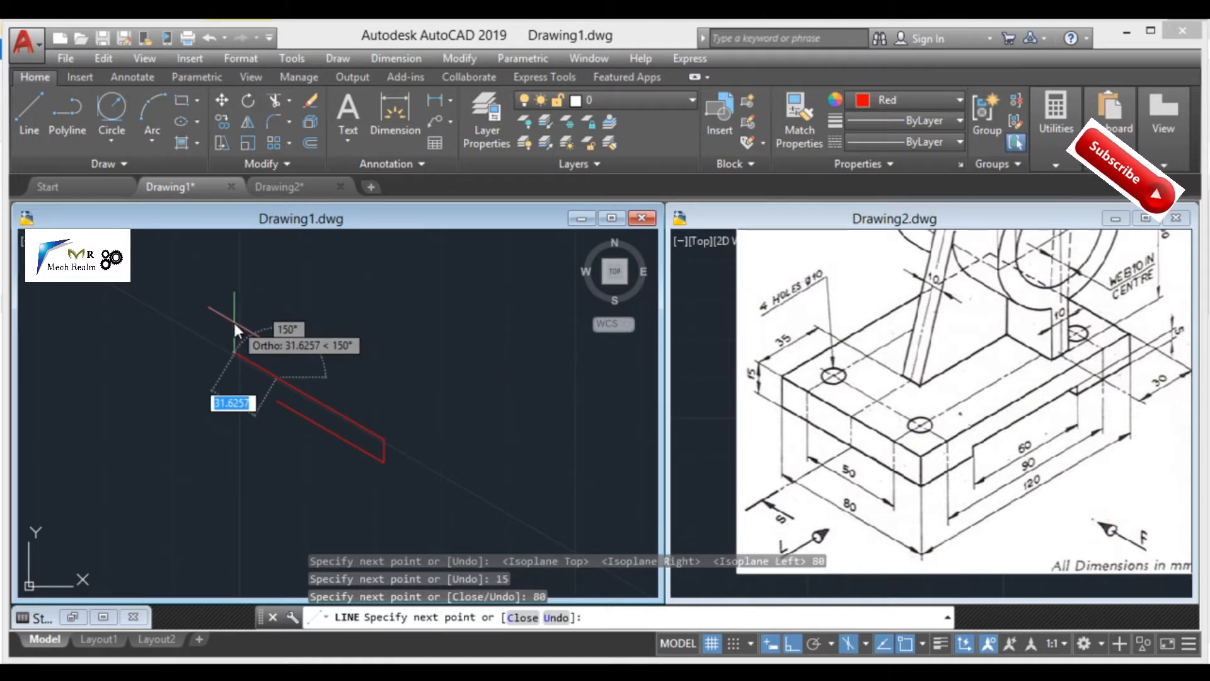
type("15")
key("Return")
key("Return")
scroll(487, 402, "up", 1)
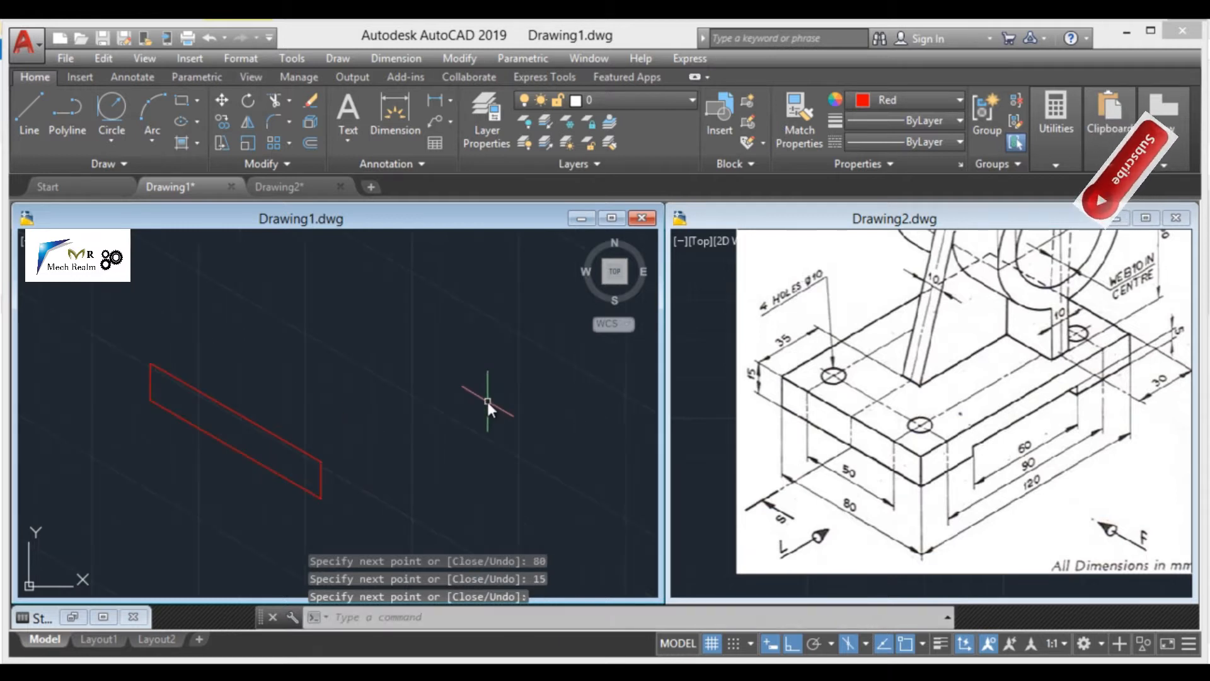
Draw the base's 120 mm upper long edge from the end face's upper near corner, using the top isoplane
left_click(1064, 443)
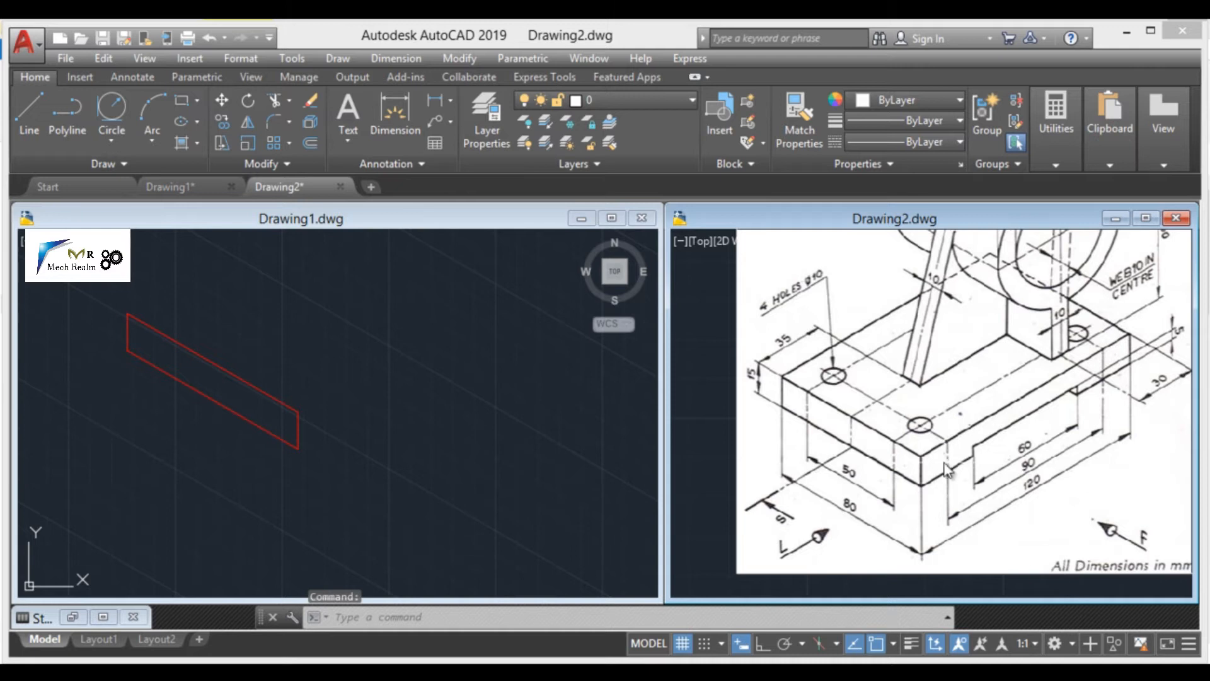
scroll(1029, 482, "up", 3)
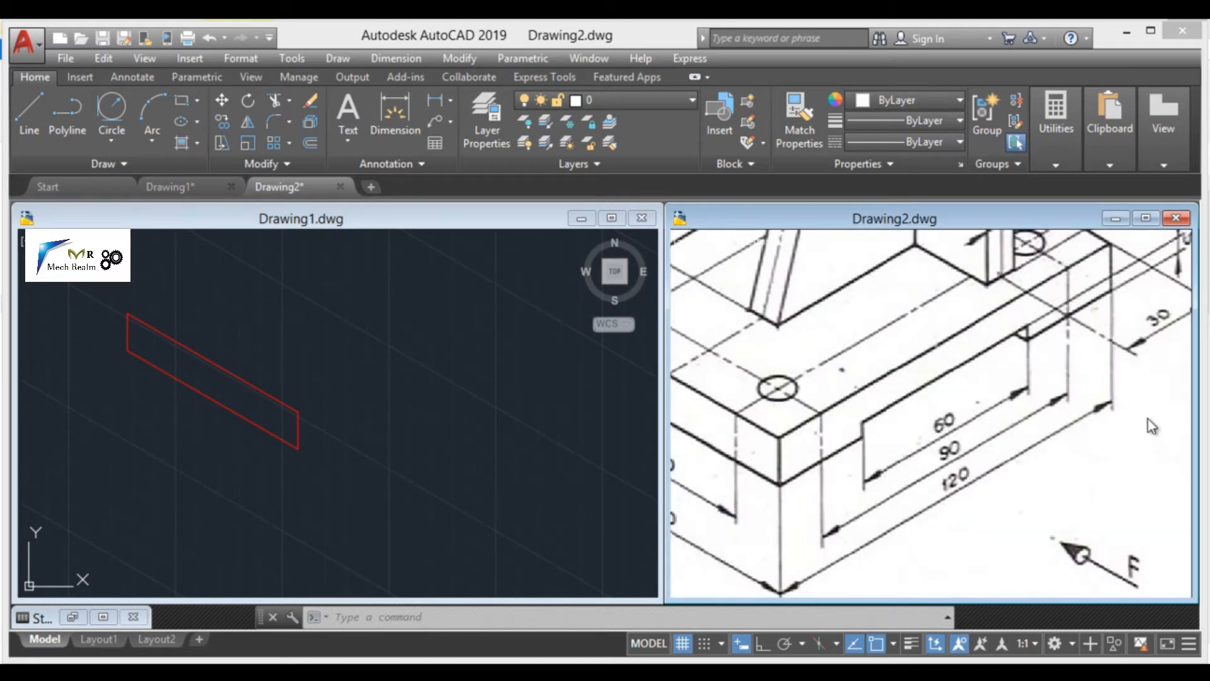
left_click(478, 463)
left_click(28, 130)
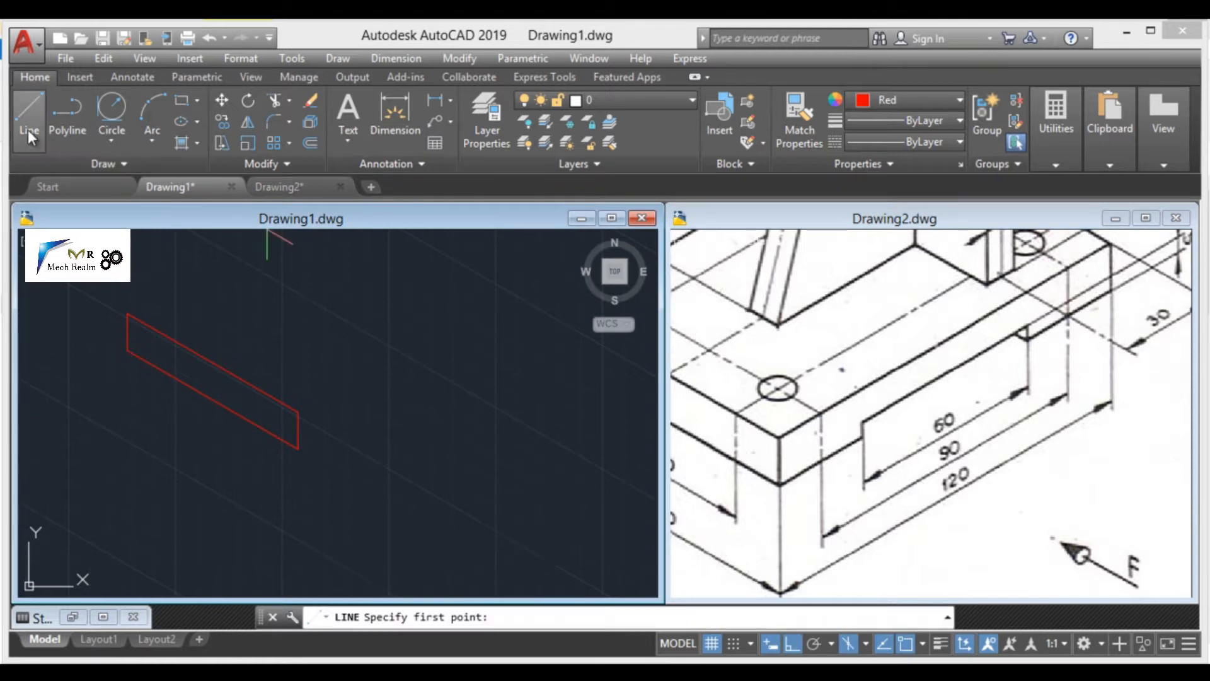
middle_click_drag(411, 335, 400, 358)
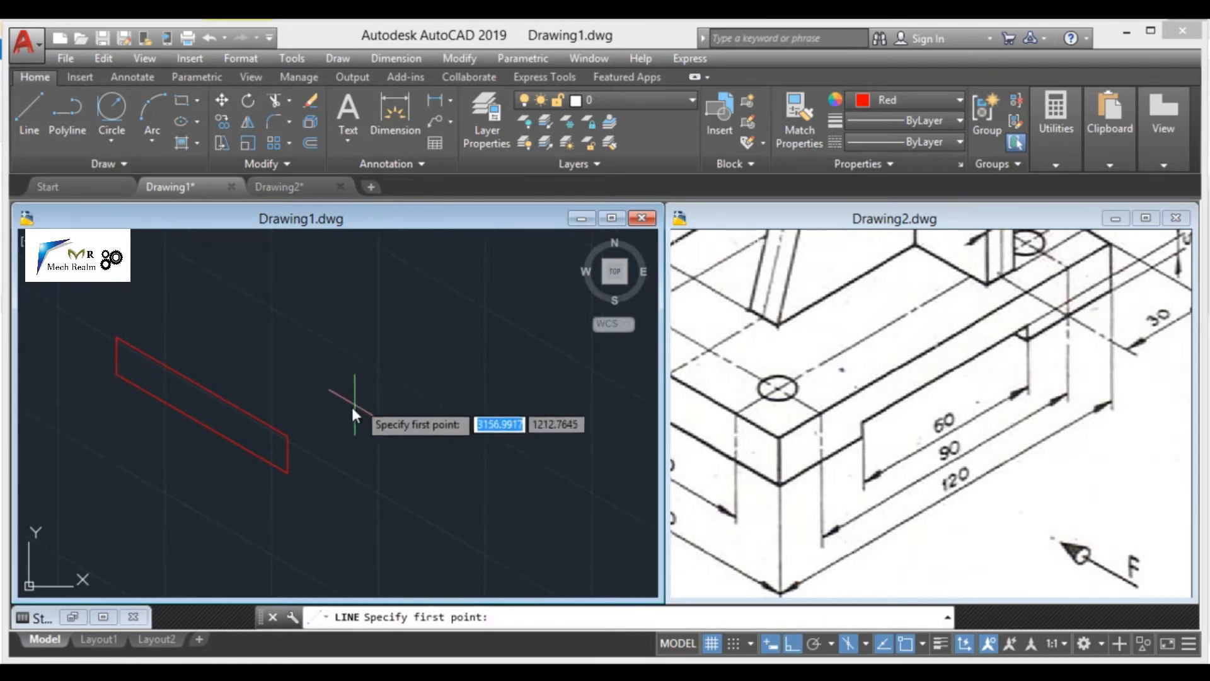
left_click(291, 436)
key("F8")
key("F8")
middle_click_drag(533, 306, 465, 327)
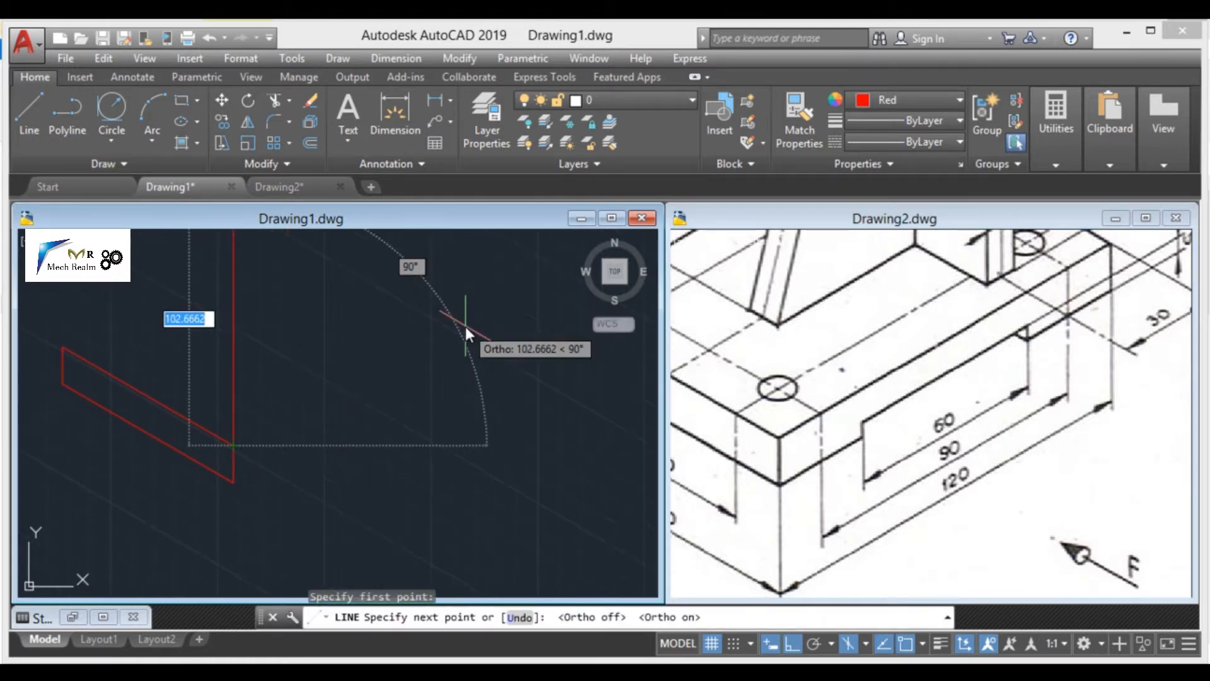
key("F5")
type("120")
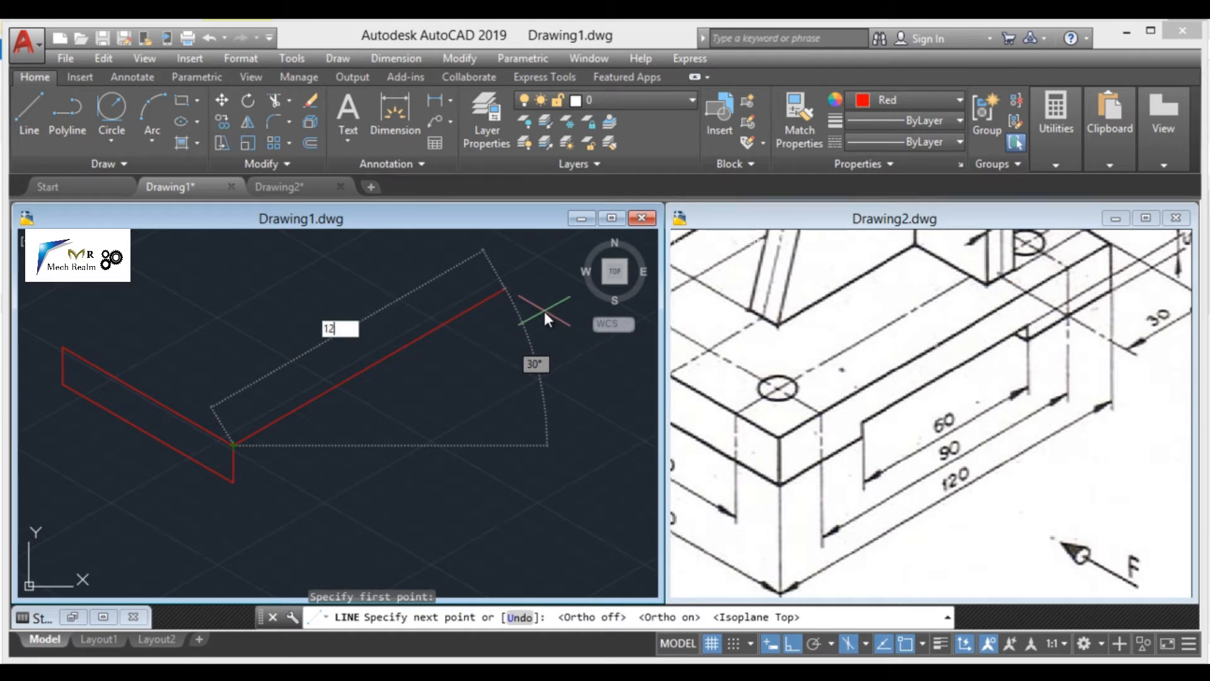
key("Return")
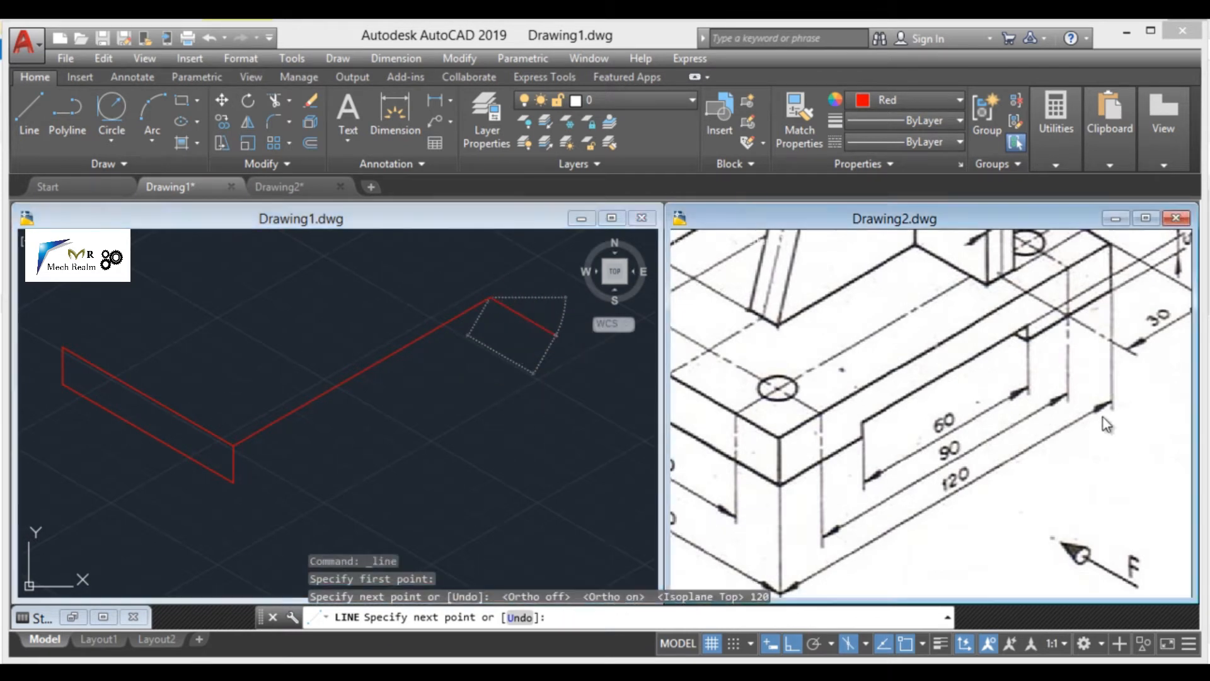
key("Escape")
Draw a 15 mm vertical edge downward from the far end of the 120 mm edge, using the right isoplane
left_click(1061, 351)
middle_click_drag(836, 423, 1067, 441)
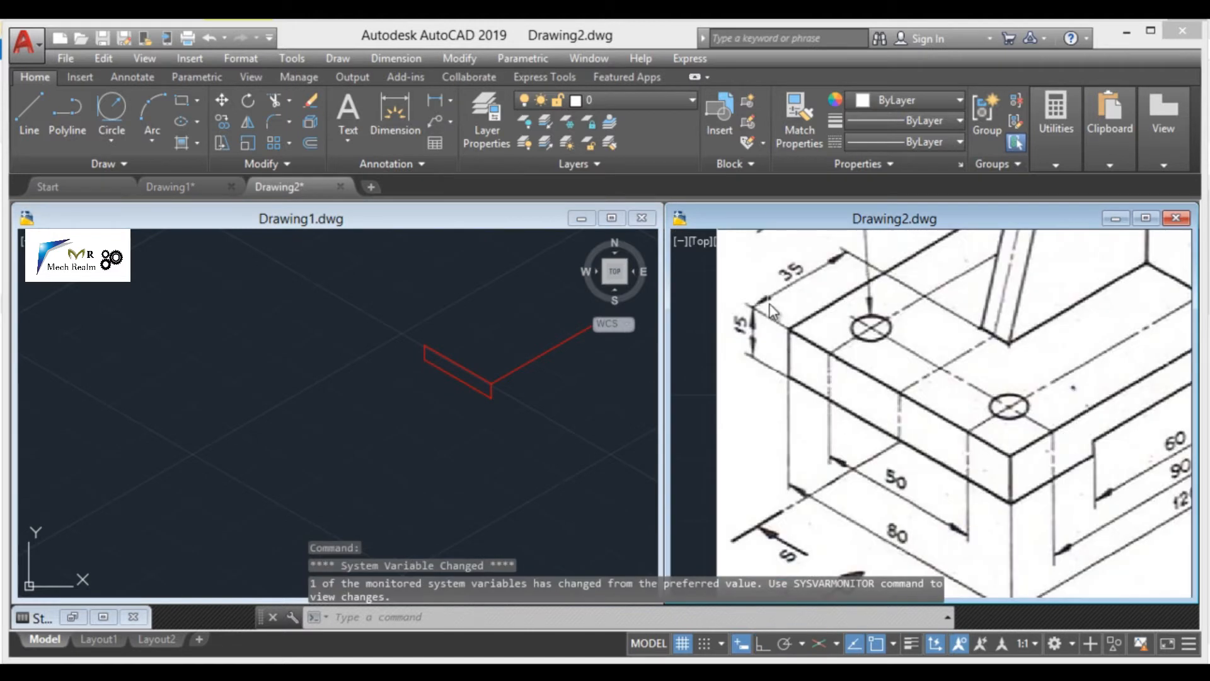
middle_click_drag(978, 409, 783, 373)
left_click(512, 409)
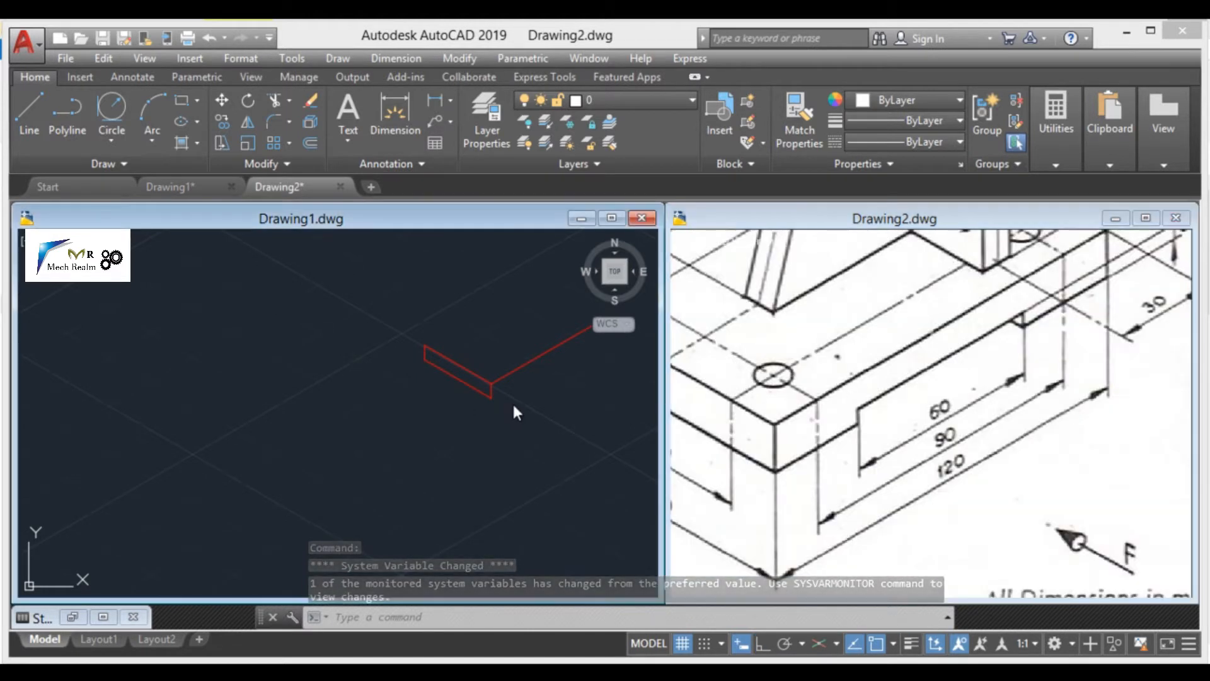
scroll(411, 388, "up", 2)
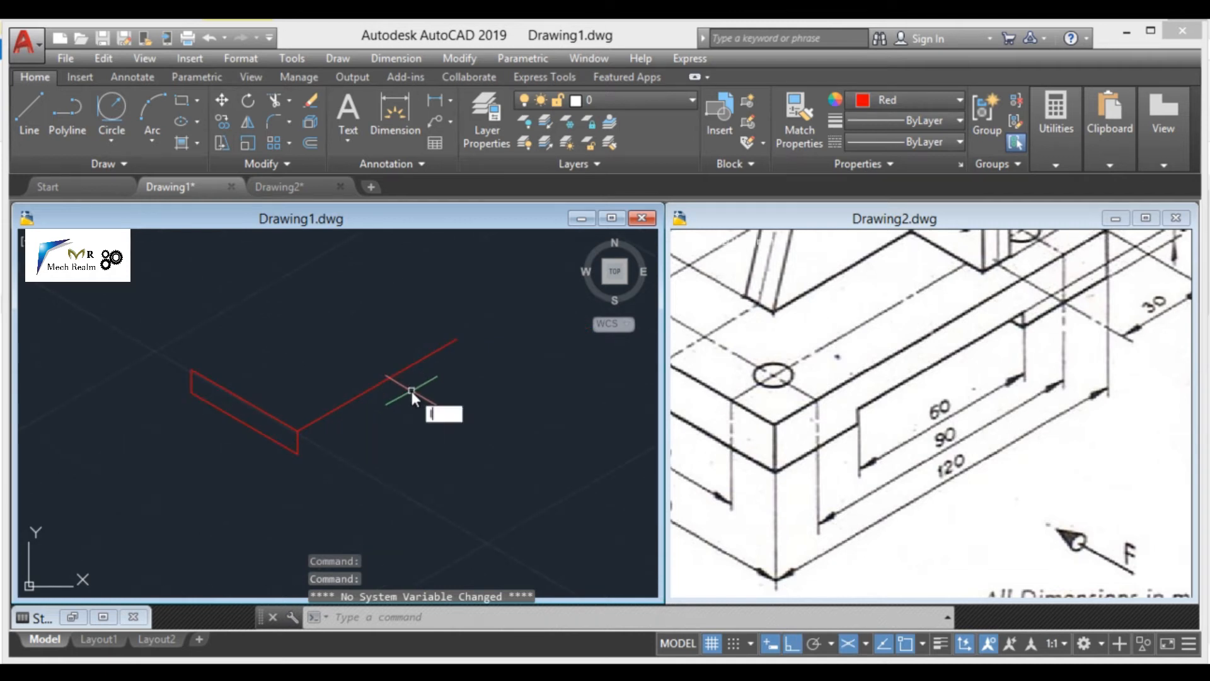
type("l")
key("Return")
left_click(454, 341)
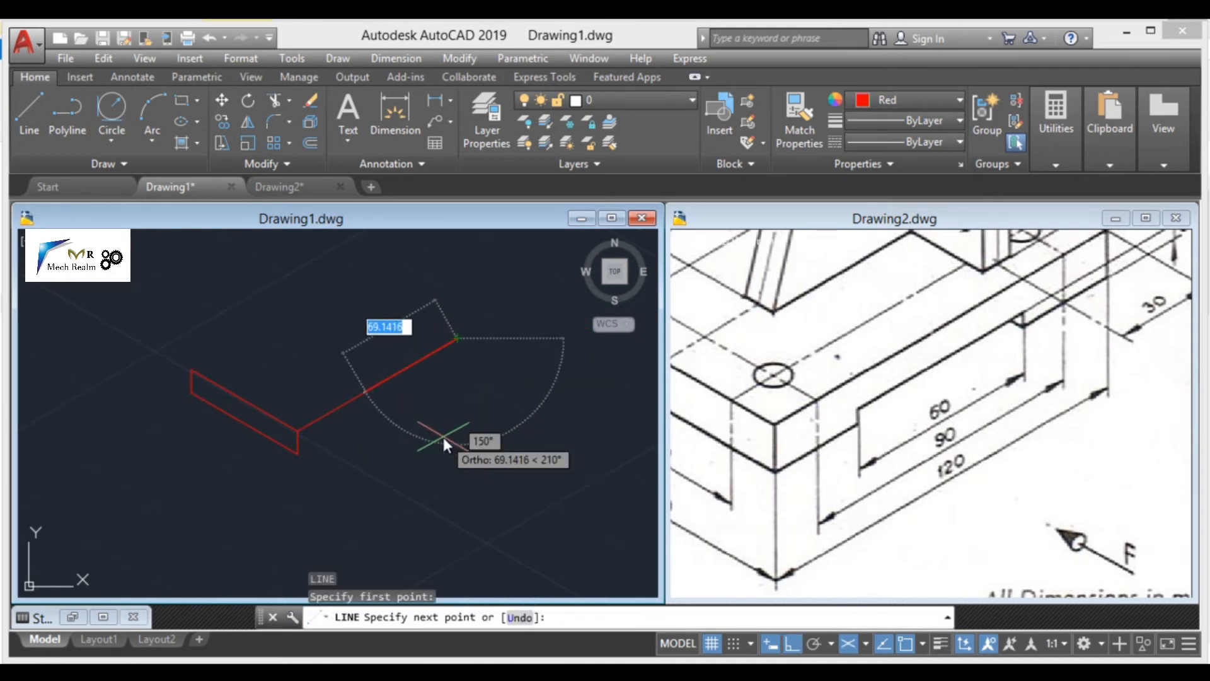
key("F5")
type("15")
key("Return")
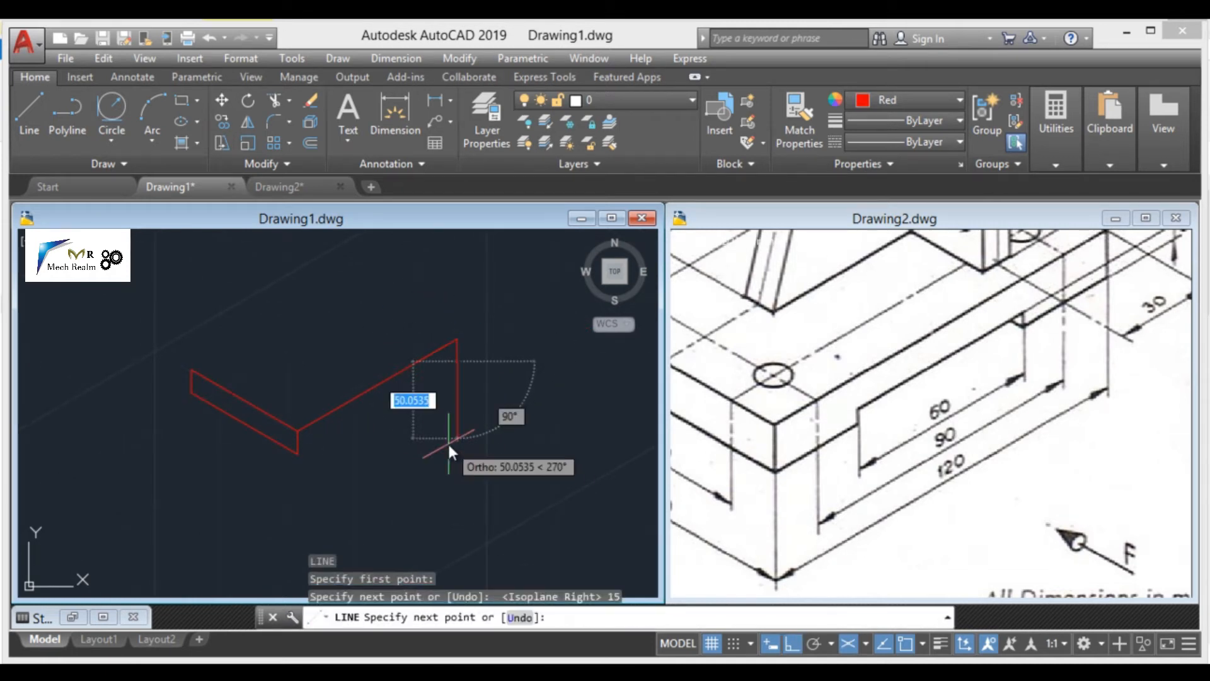
Close the long side face by drawing its lower edge back to the near bottom corner
scroll(326, 443, "up", 4)
left_click(266, 490)
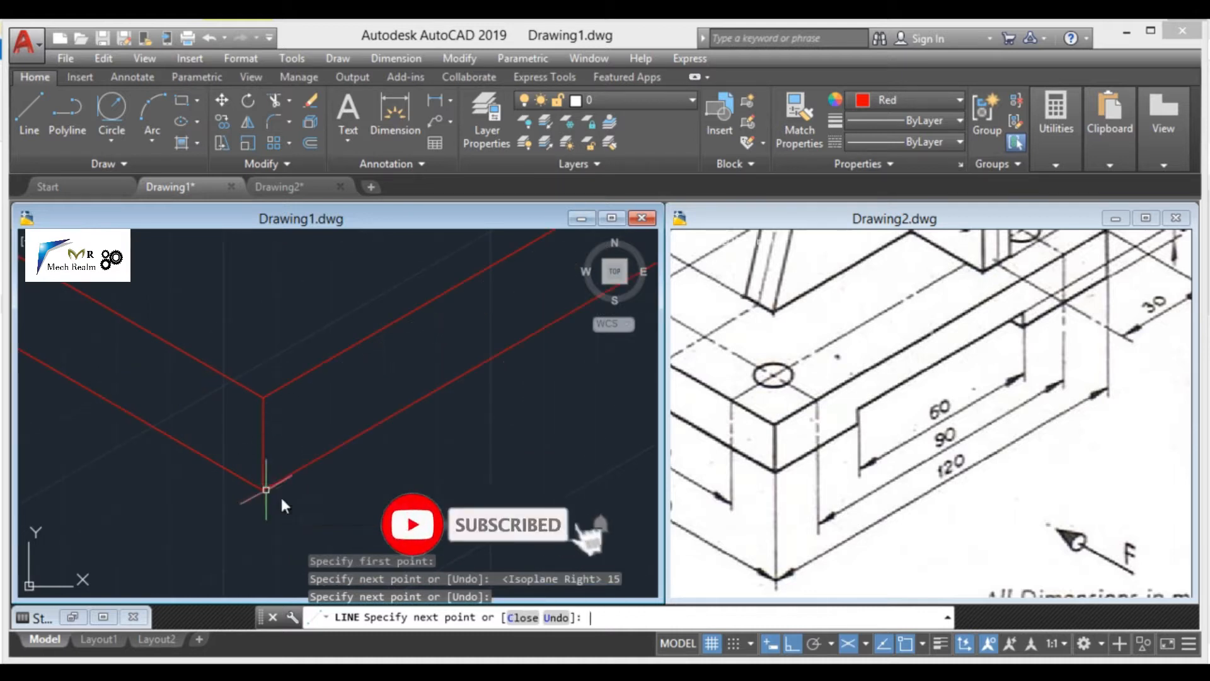
key("Return")
scroll(409, 470, "down", 3)
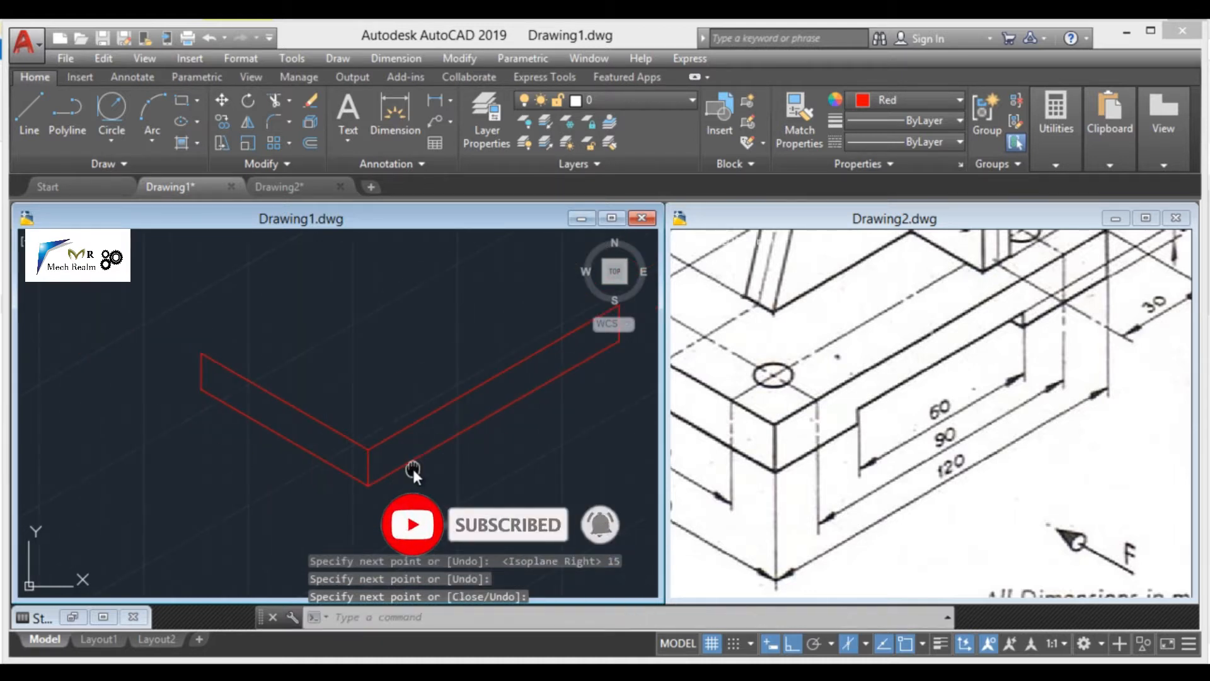
Examine the dimensions of the recess under the base in the Drawing2 reference and consult the Calculator
left_click(898, 436)
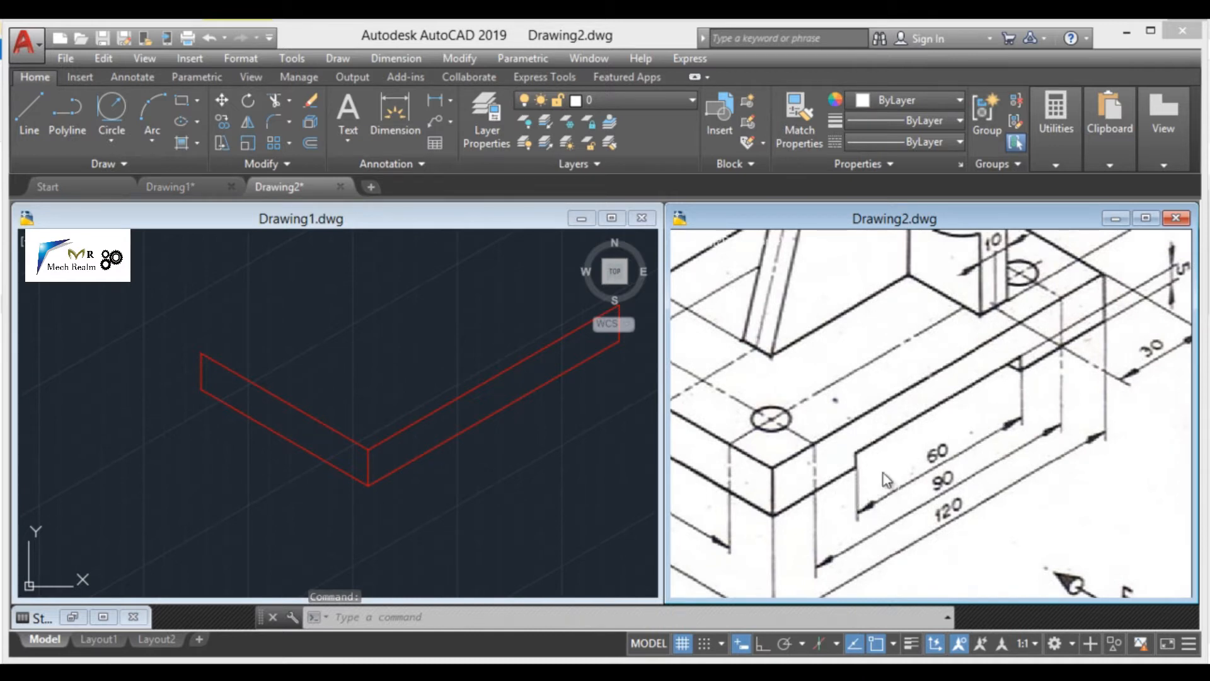
middle_click_drag(1067, 369, 1038, 381)
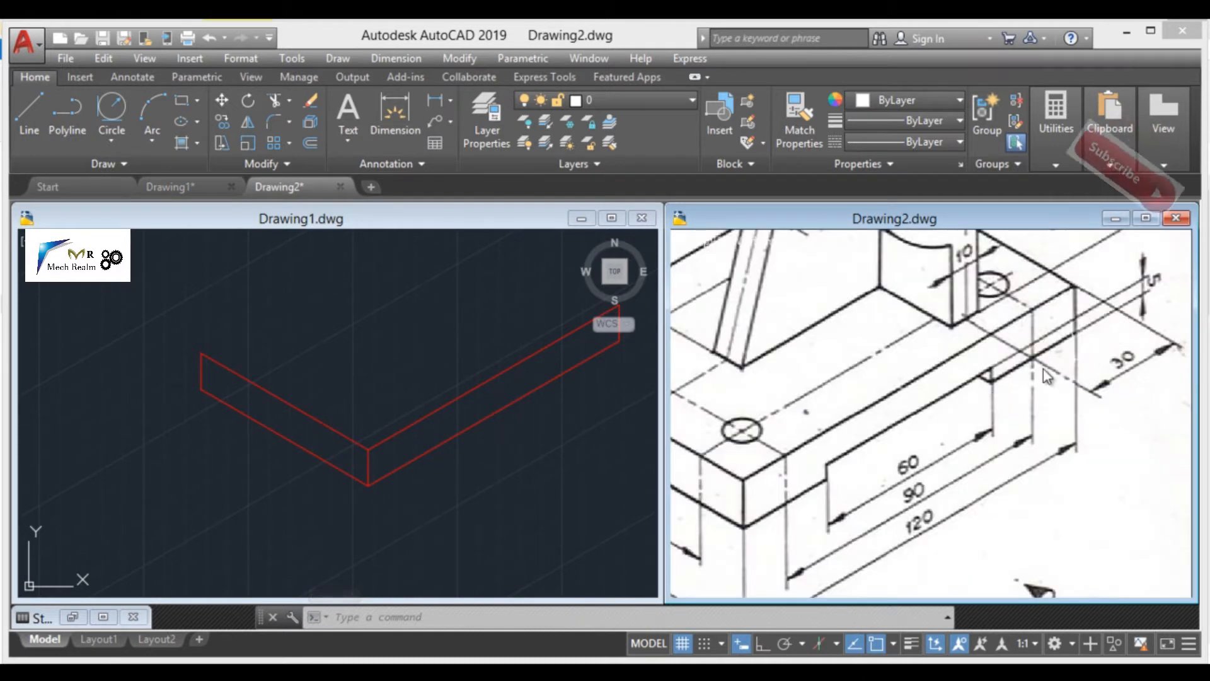
left_click(452, 333)
key("Escape")
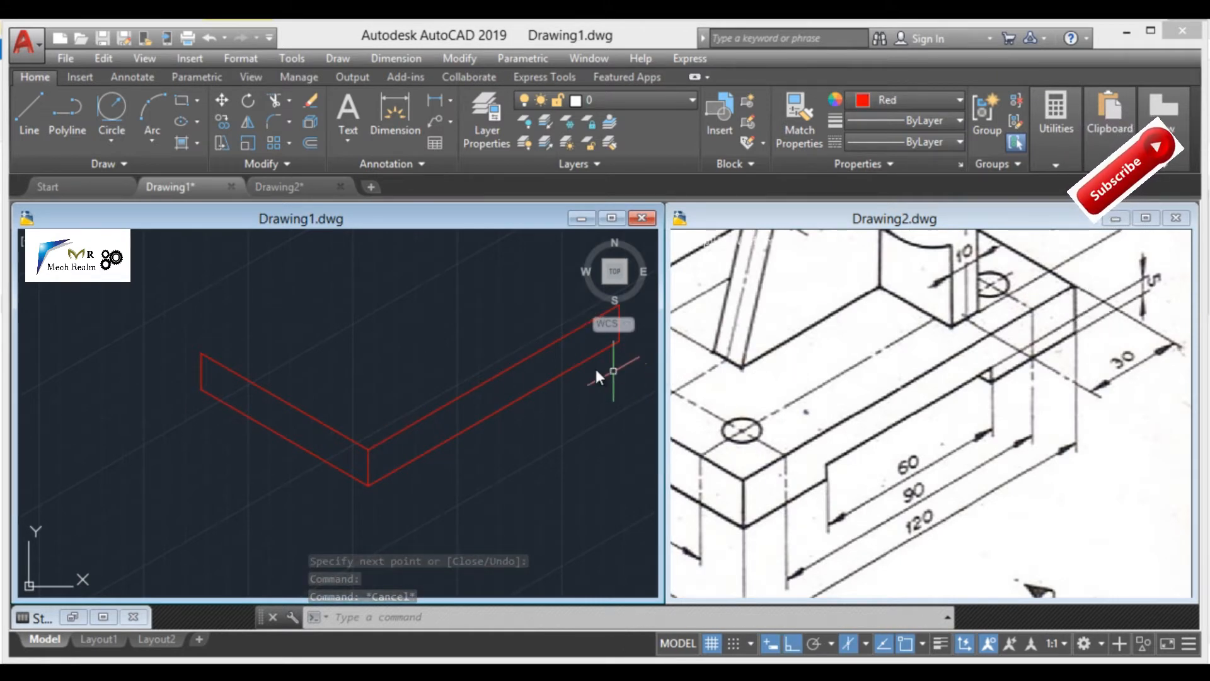
left_click(491, 312)
left_click(491, 312)
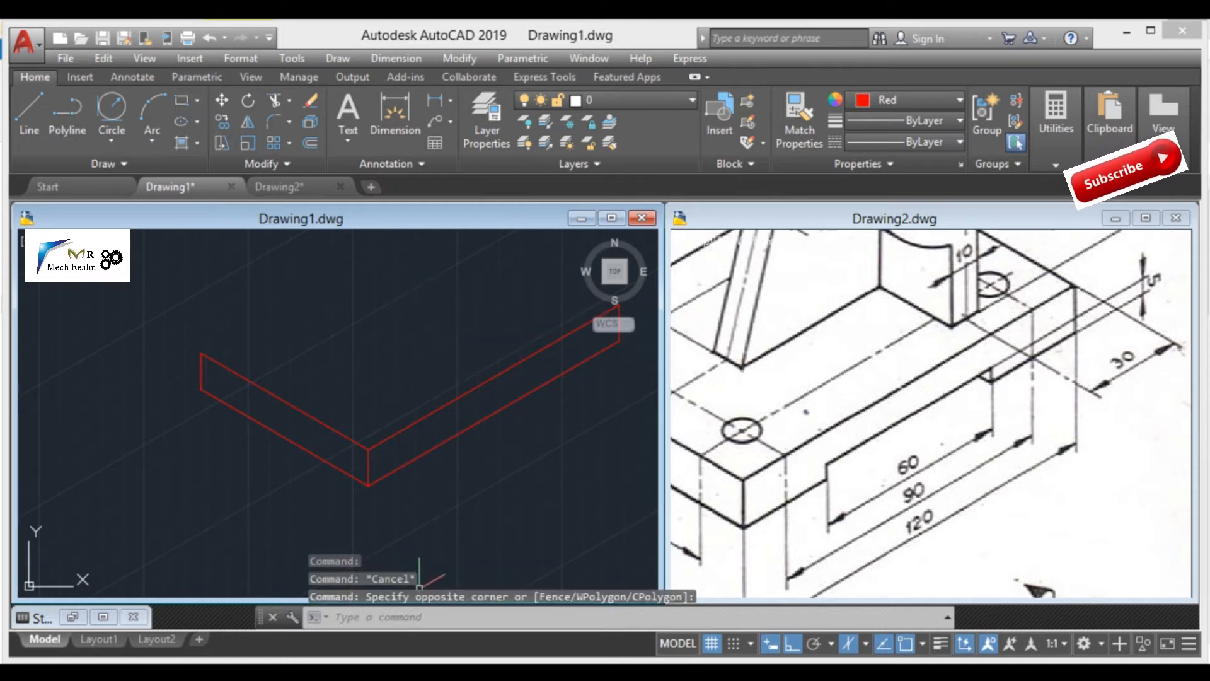
left_click(418, 671)
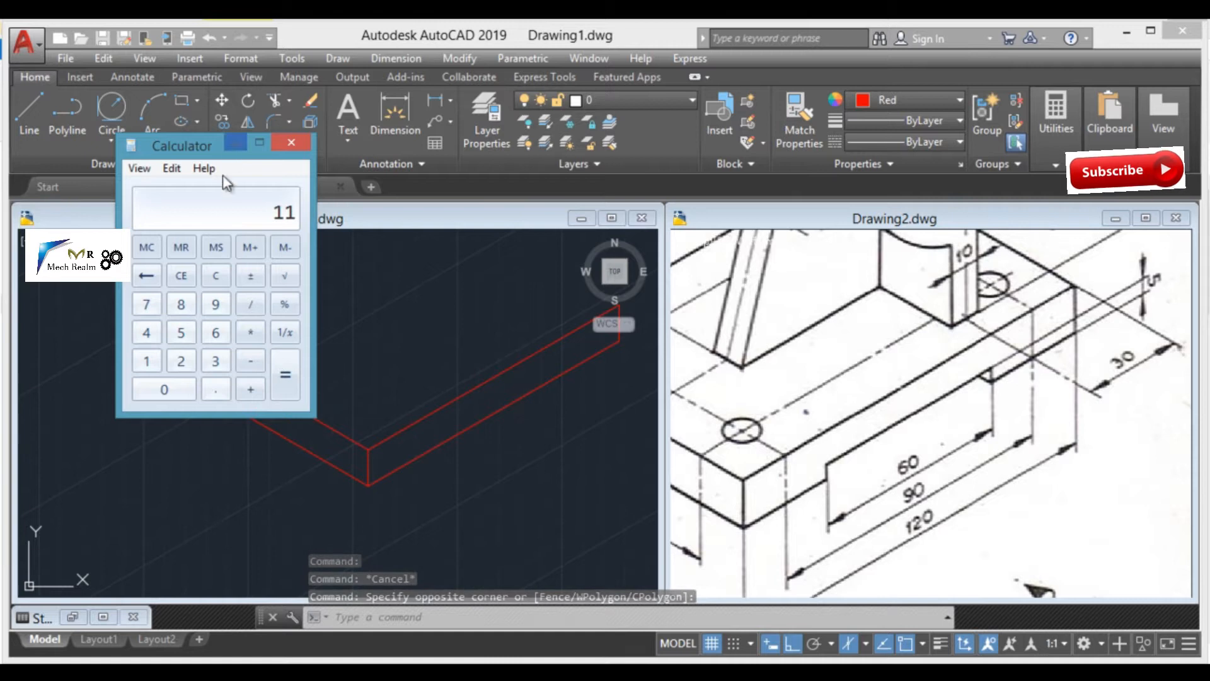
left_click(235, 144)
left_click(401, 348)
key("Escape")
Copy the long side face's upper edge 11 mm straight down
middle_click_drag(453, 371, 408, 362)
type("co")
key("Return")
left_click(428, 388)
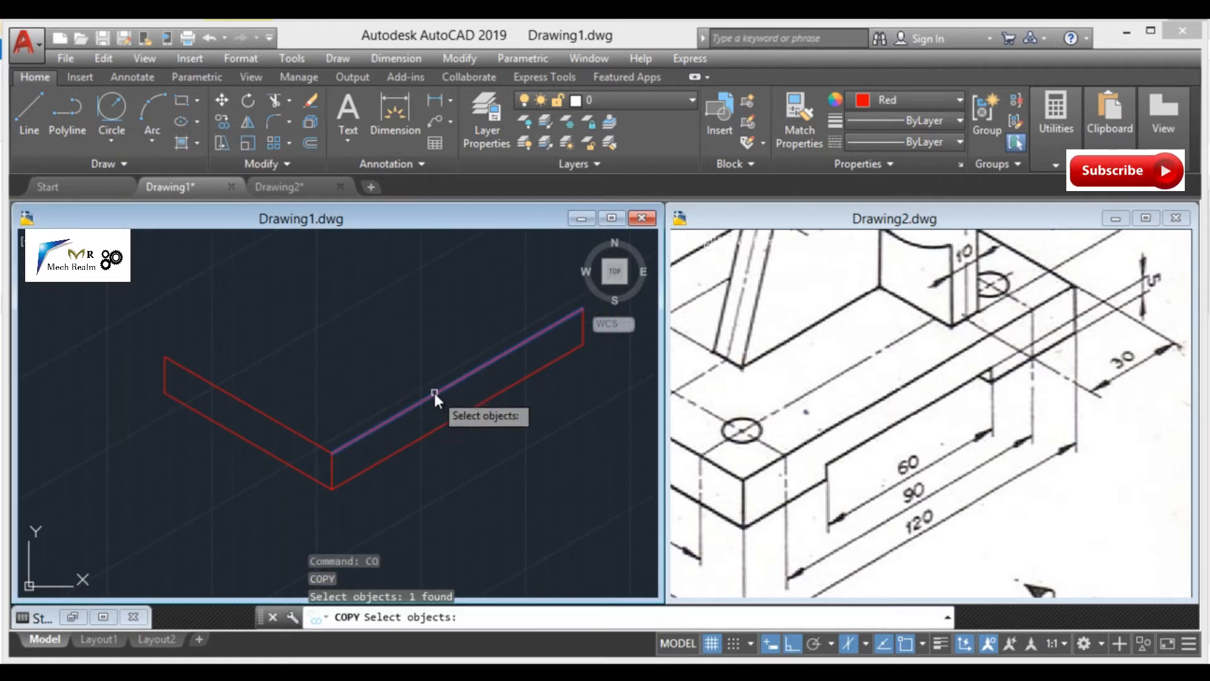
key("Return")
scroll(362, 452, "up", 4)
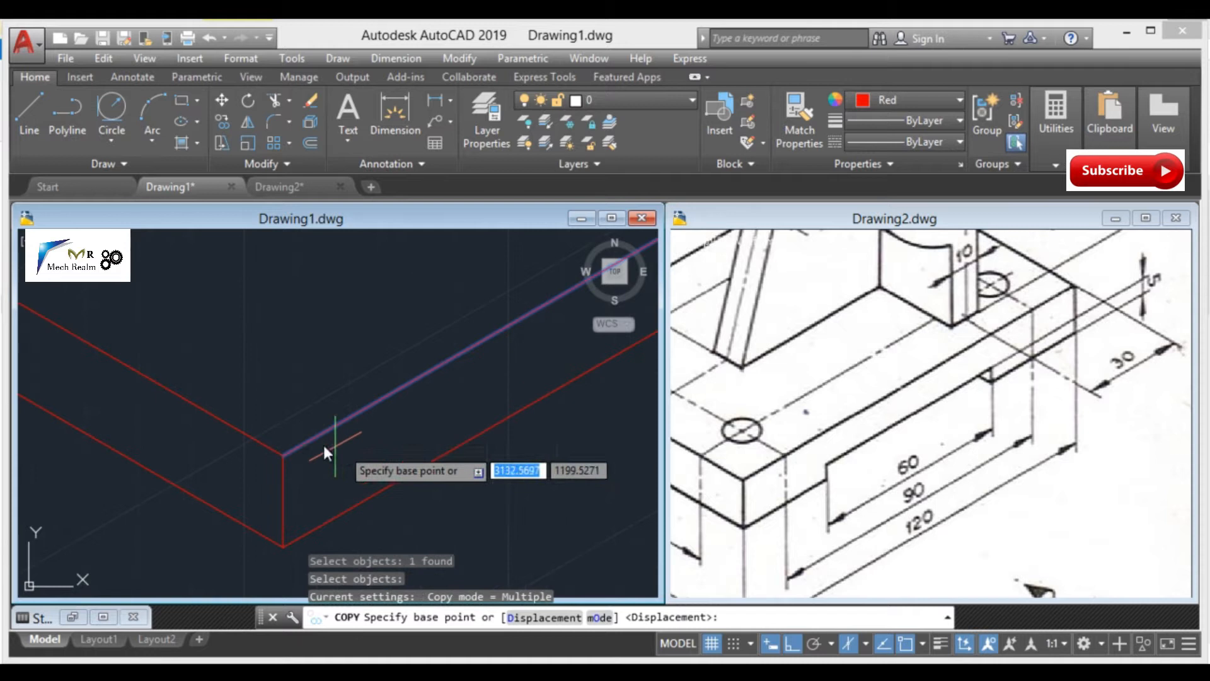
left_click(284, 456)
middle_click_drag(285, 498, 266, 333)
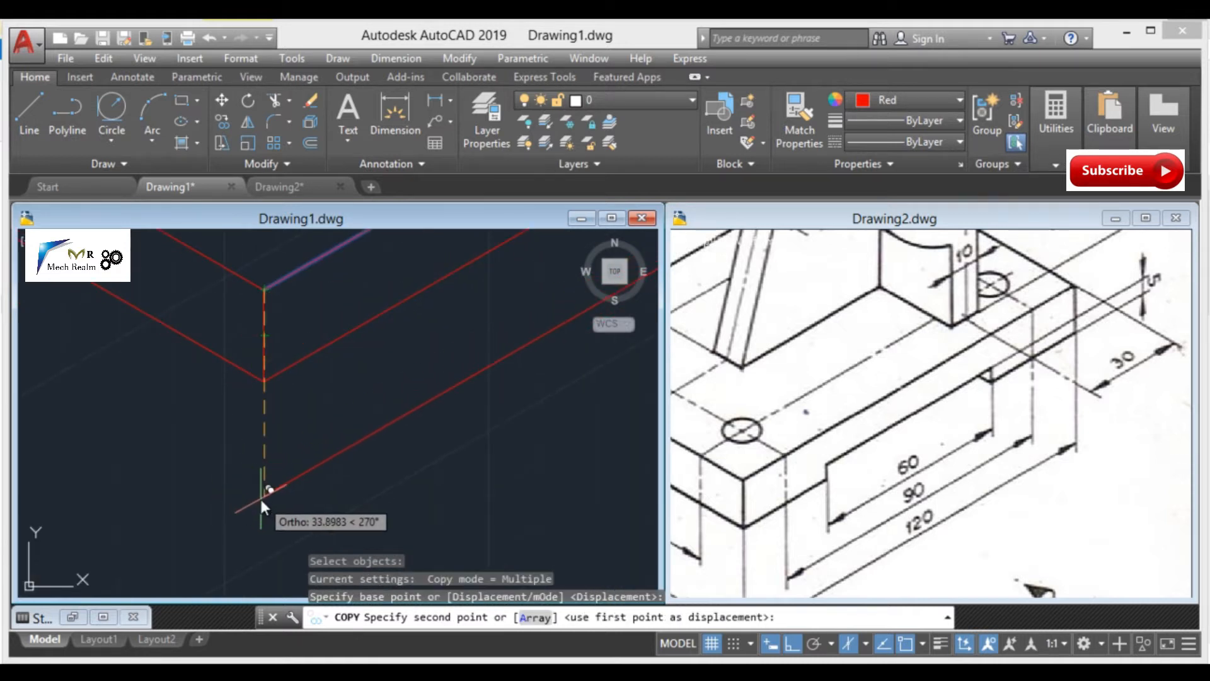
type("11")
key("Return")
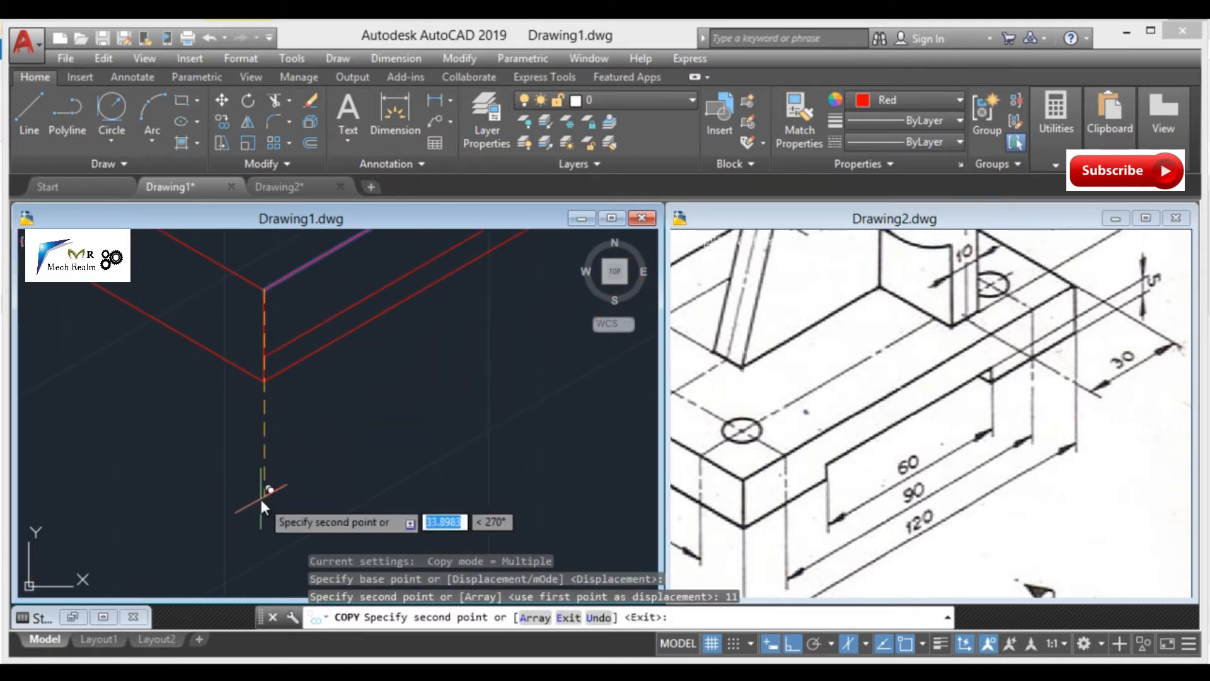
key("Escape")
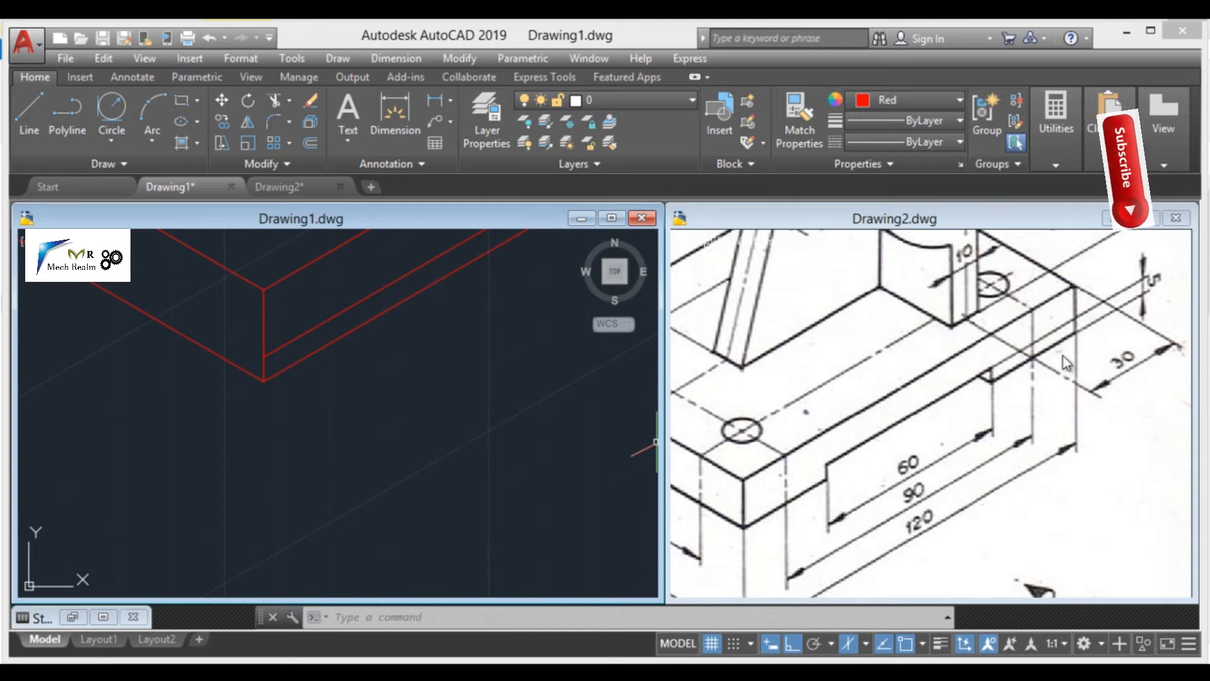
Copy the vertical edge at the base's near corner 30 mm along the long side face
left_click(489, 362)
left_click(404, 411)
scroll(441, 384, "down", 2)
middle_click_drag(470, 362, 332, 465)
type("co")
key("Return")
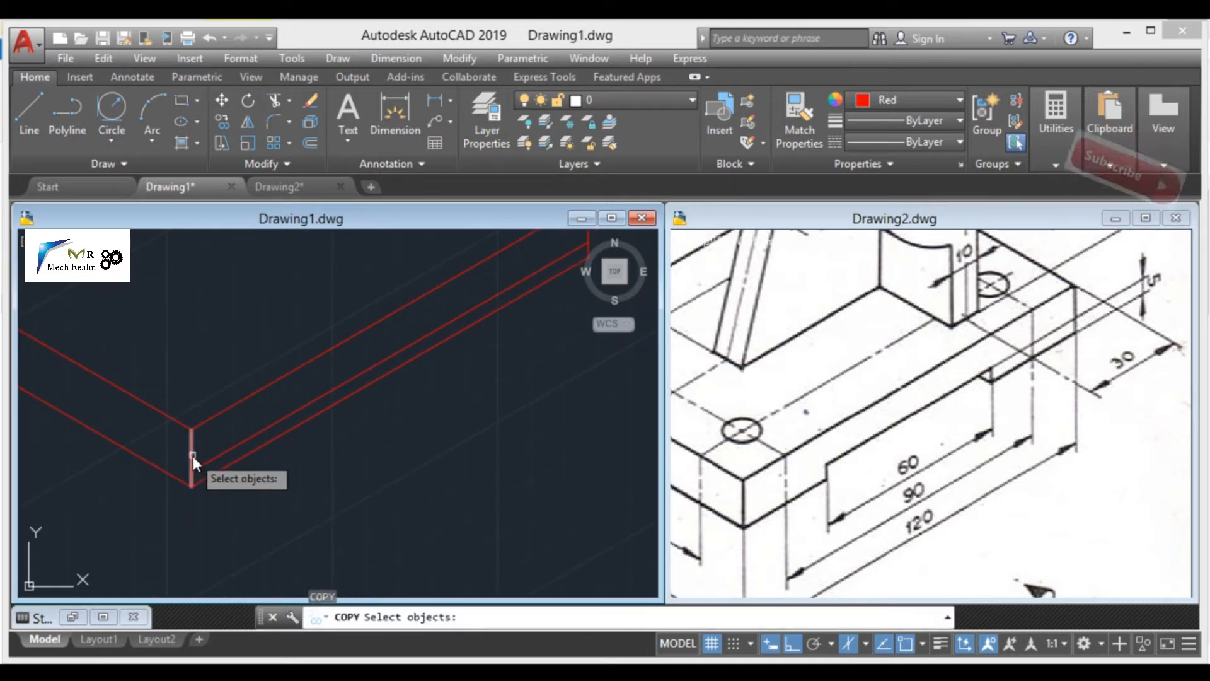
left_click(192, 455)
key("Return")
left_click(191, 486)
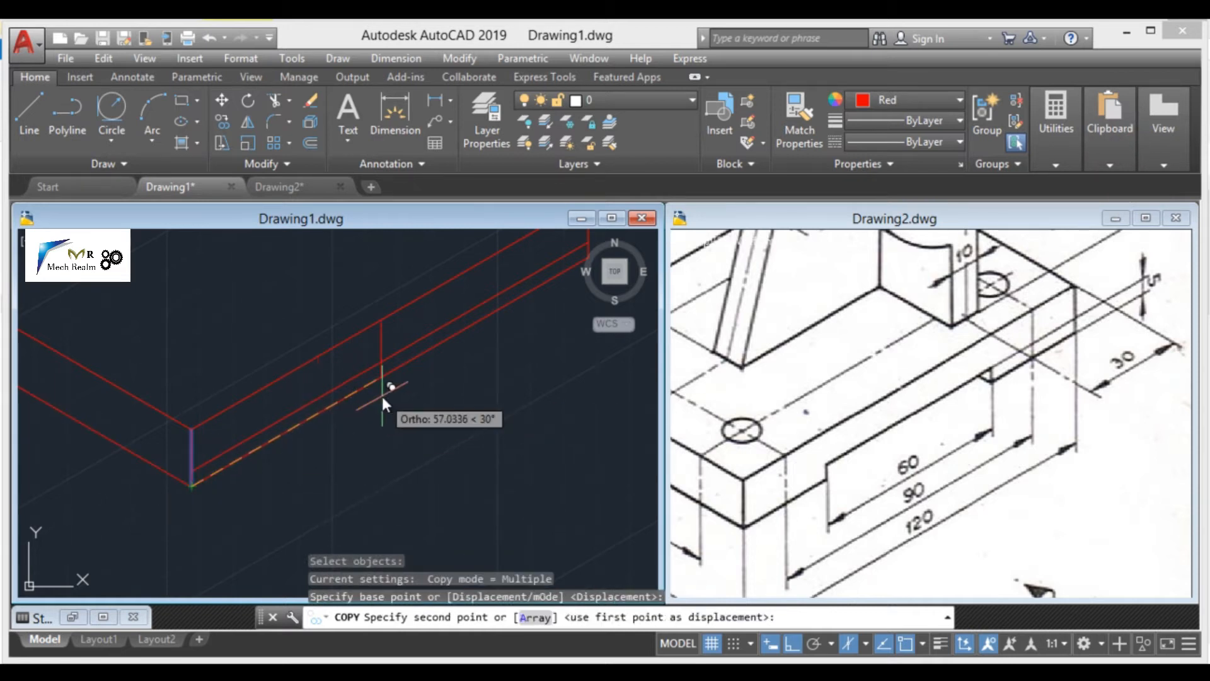
type("30")
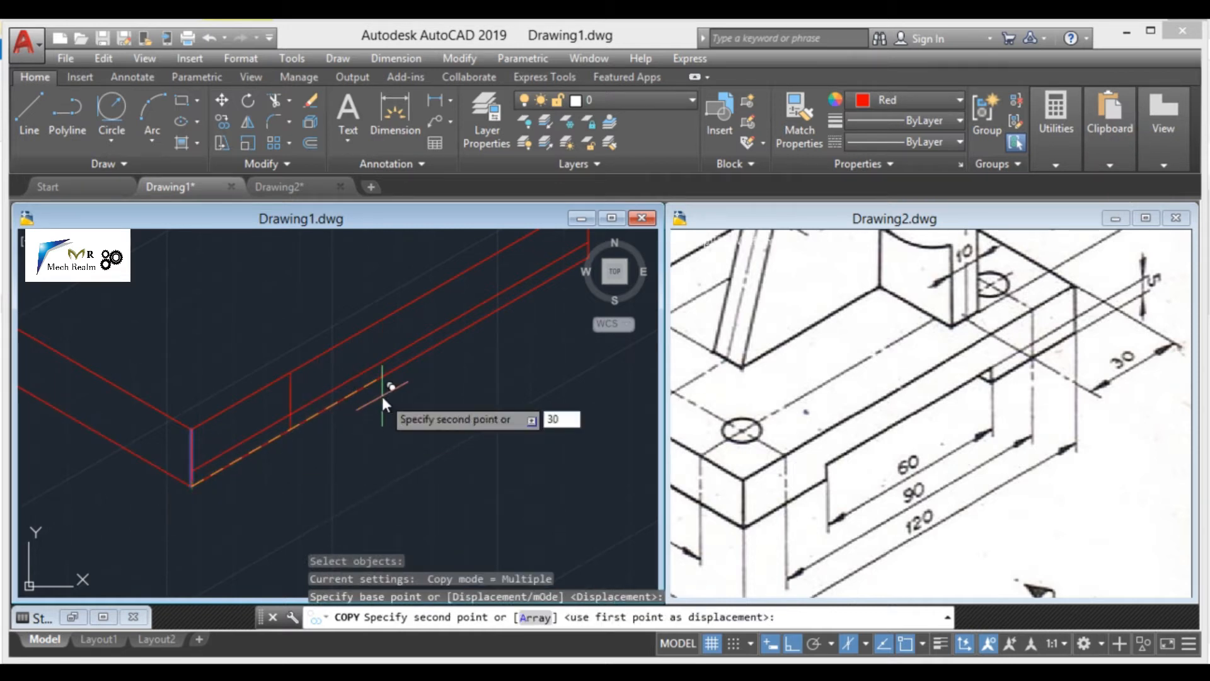
key("Return")
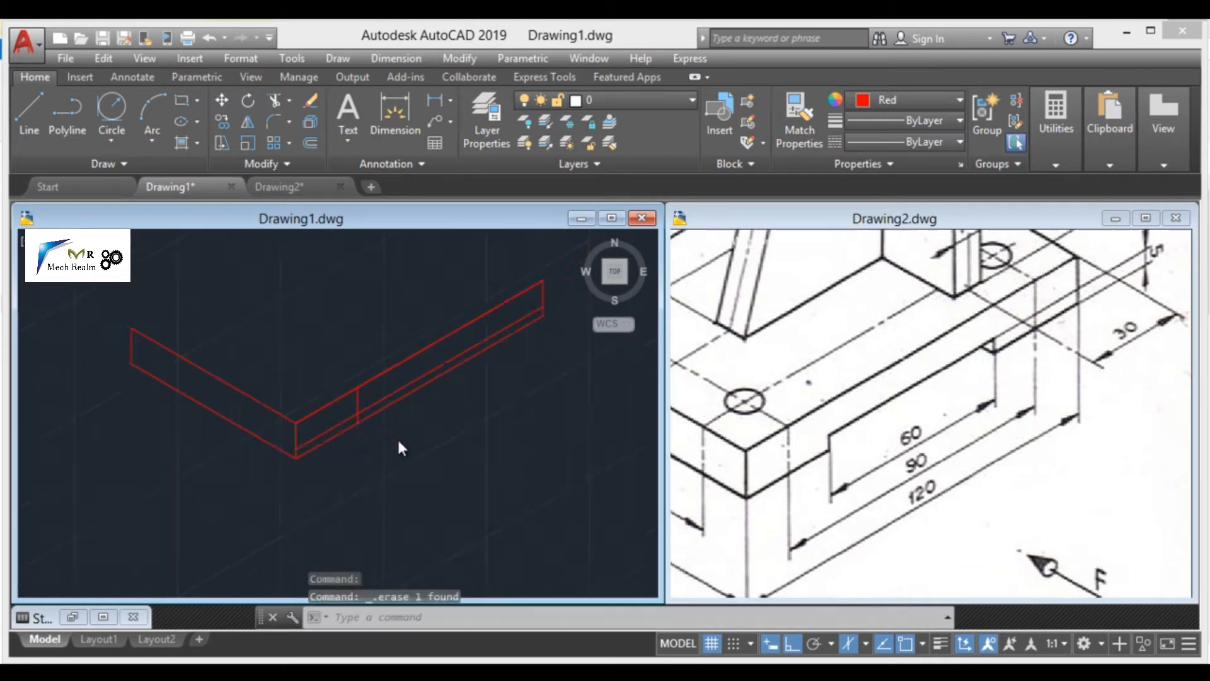
Copy the vertical line inside the long side face 60 mm further along to mark the recess's far end
scroll(398, 443, "up", 2)
type("co")
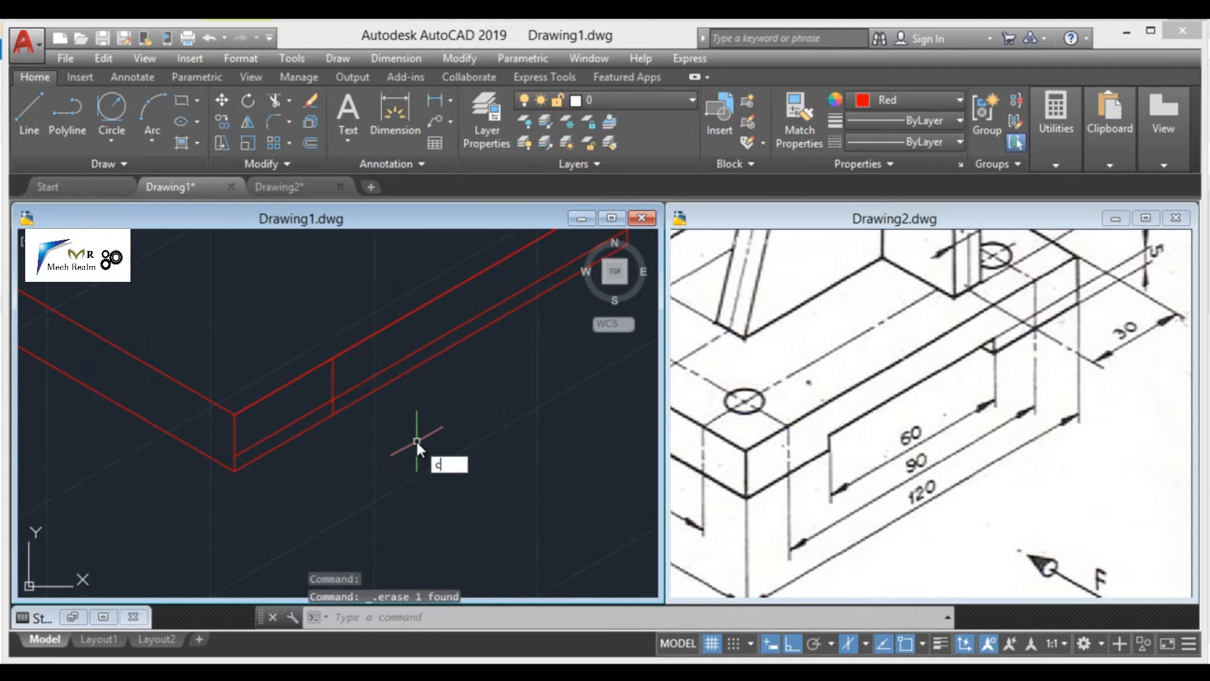
key("Return")
left_click(331, 385)
key("Return")
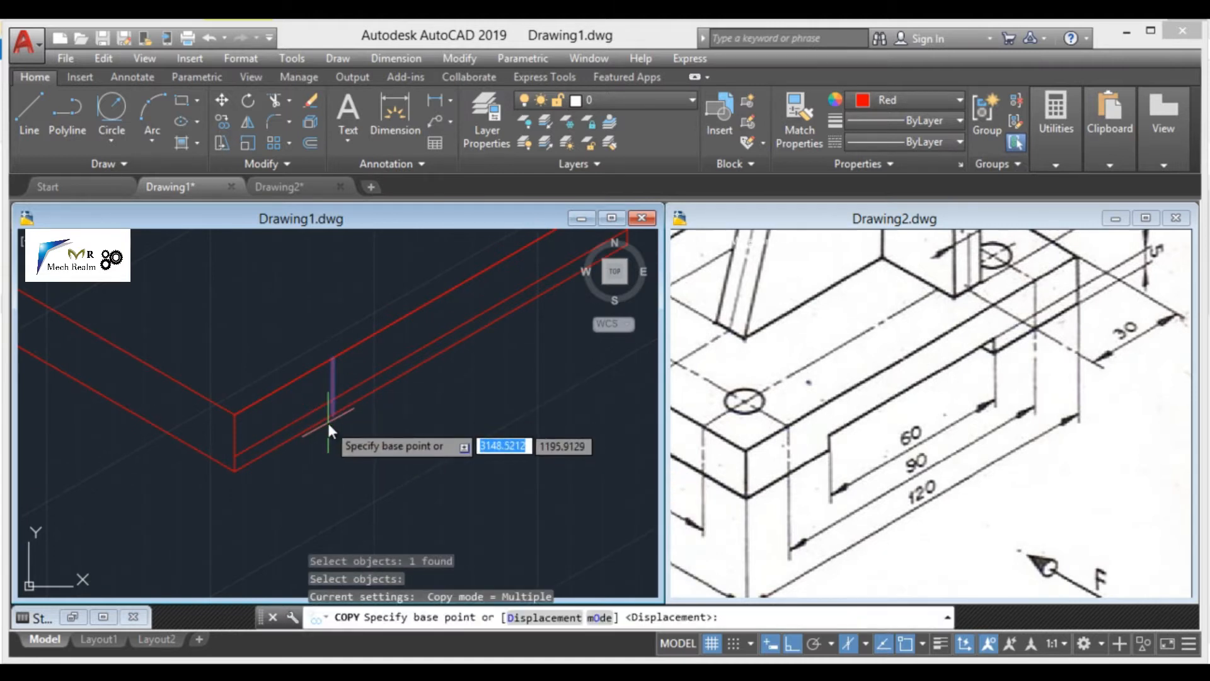
left_click(333, 414)
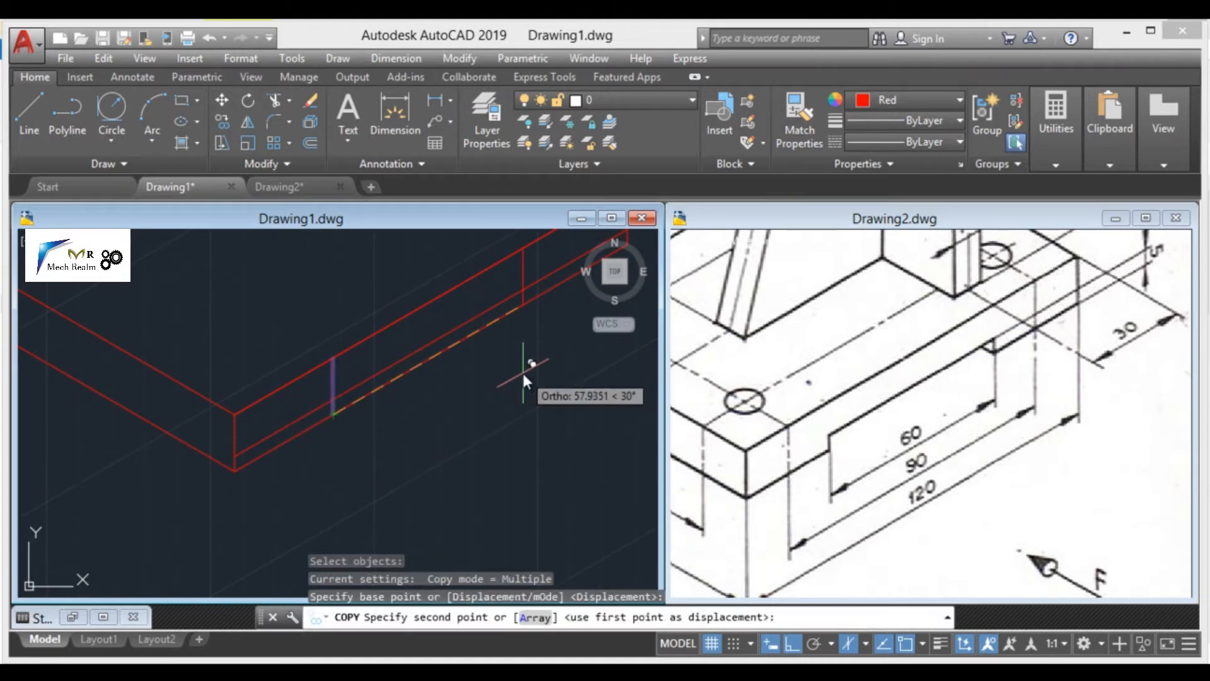
type("60")
key("Return")
key("Escape")
Trim the recess's near end, removing the inner line beyond the vertical line and the part of that vertical above the recess
scroll(524, 374, "down", 2)
middle_click_drag(525, 351, 499, 373)
scroll(521, 464, "up", 2)
type("tr")
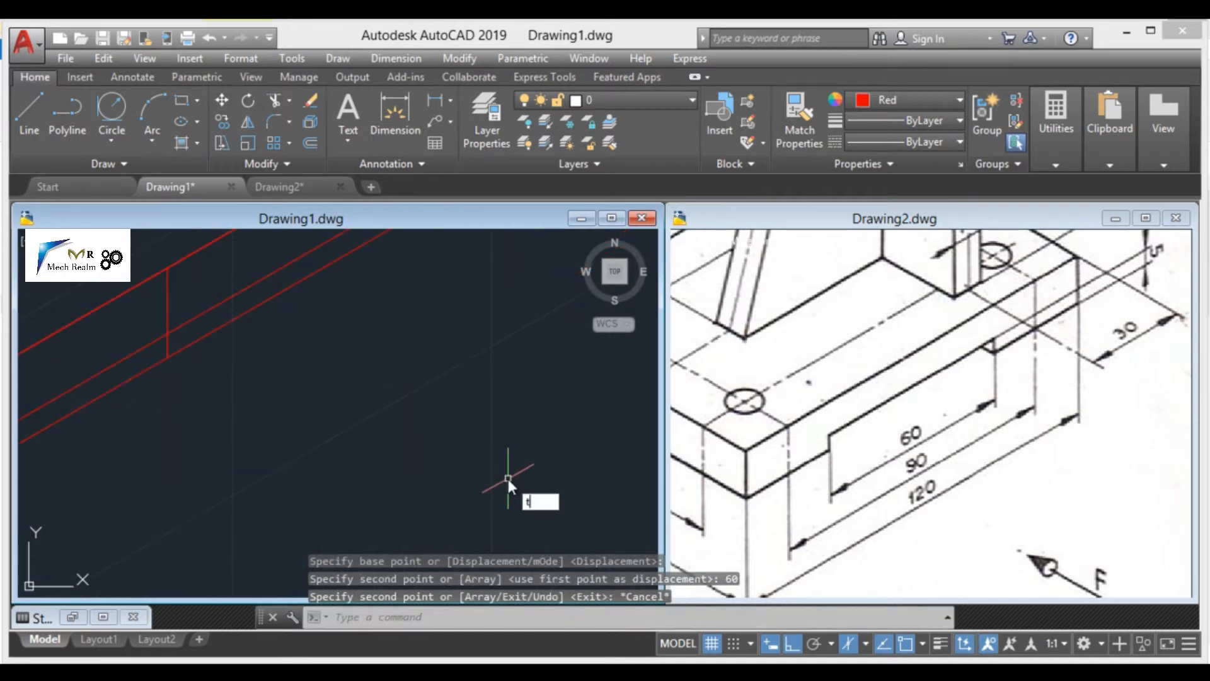
key("Return")
key("Return")
middle_click_drag(358, 421, 446, 551)
scroll(446, 549, "up", 1)
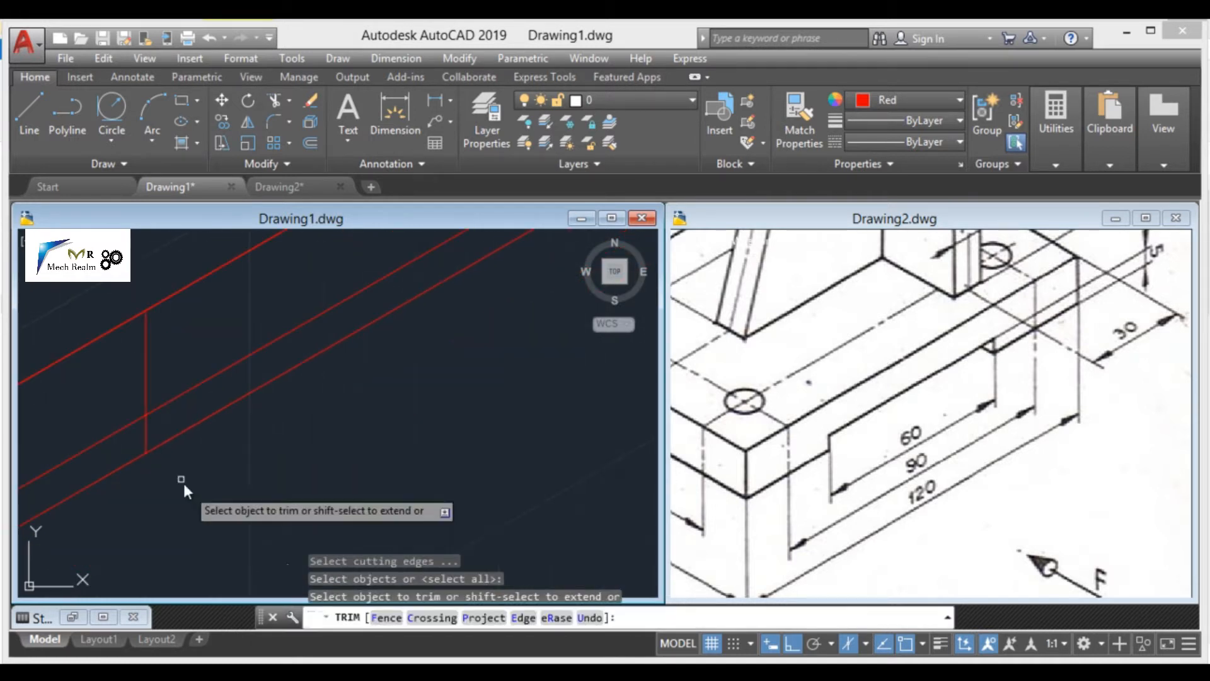
left_click(116, 433)
left_click(148, 380)
left_click(153, 373)
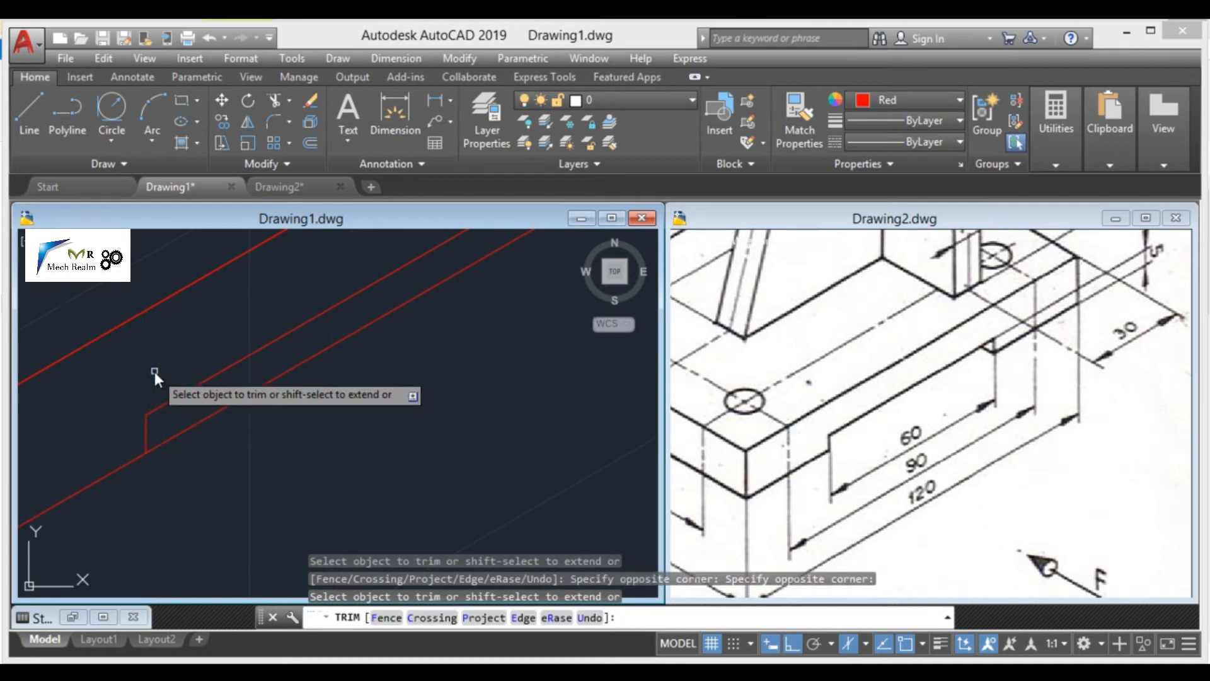
Trim the excess lines at the recess's far end and the base's bottom edge across the recess opening
scroll(154, 372, "down", 3)
middle_click_drag(263, 290, 272, 343)
scroll(293, 358, "up", 2)
left_click(292, 361)
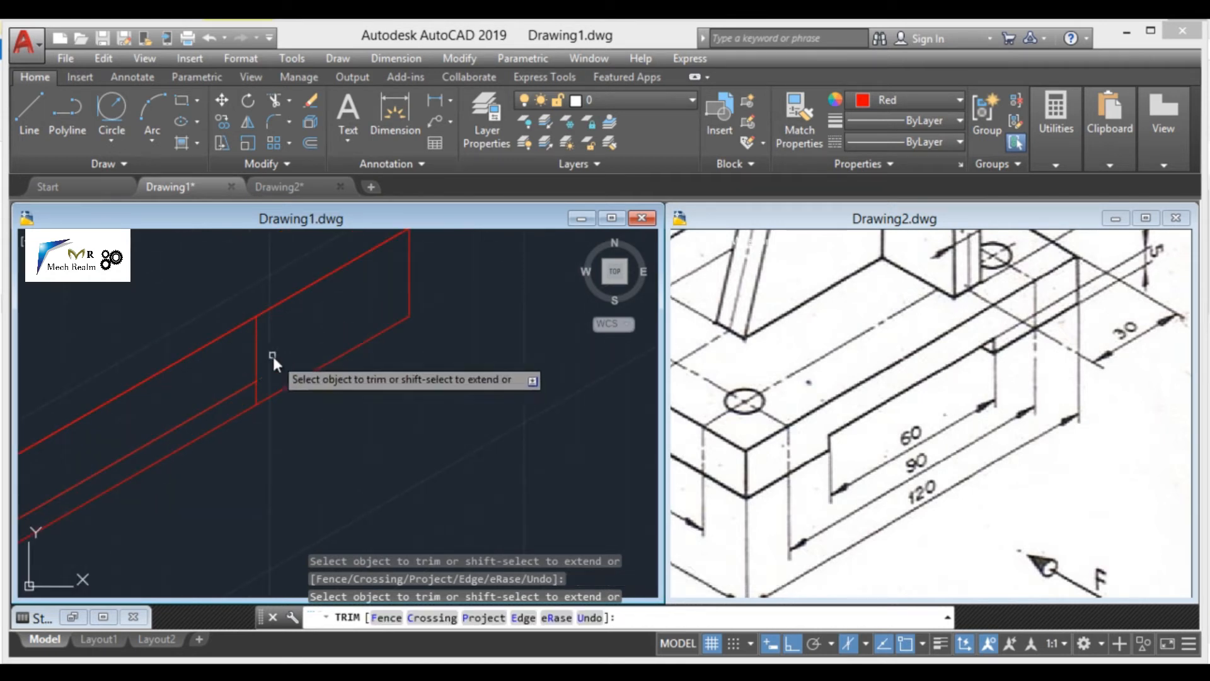
left_click(256, 344)
middle_click_drag(222, 373, 354, 294)
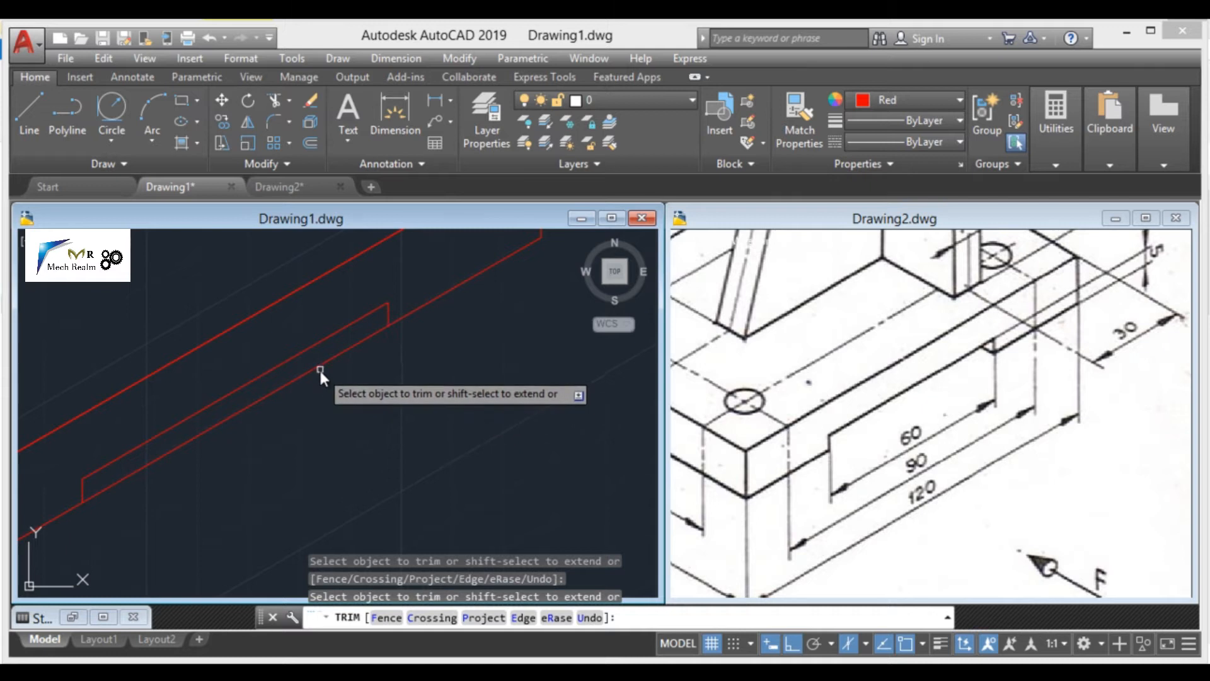
key("Escape")
Examine the base's hole size and spacing dimensions in the Drawing2 reference
scroll(331, 402, "down", 3)
middle_click_drag(331, 402, 361, 472)
left_click(858, 448)
middle_click_drag(855, 370, 982, 406)
scroll(981, 411, "down", 2)
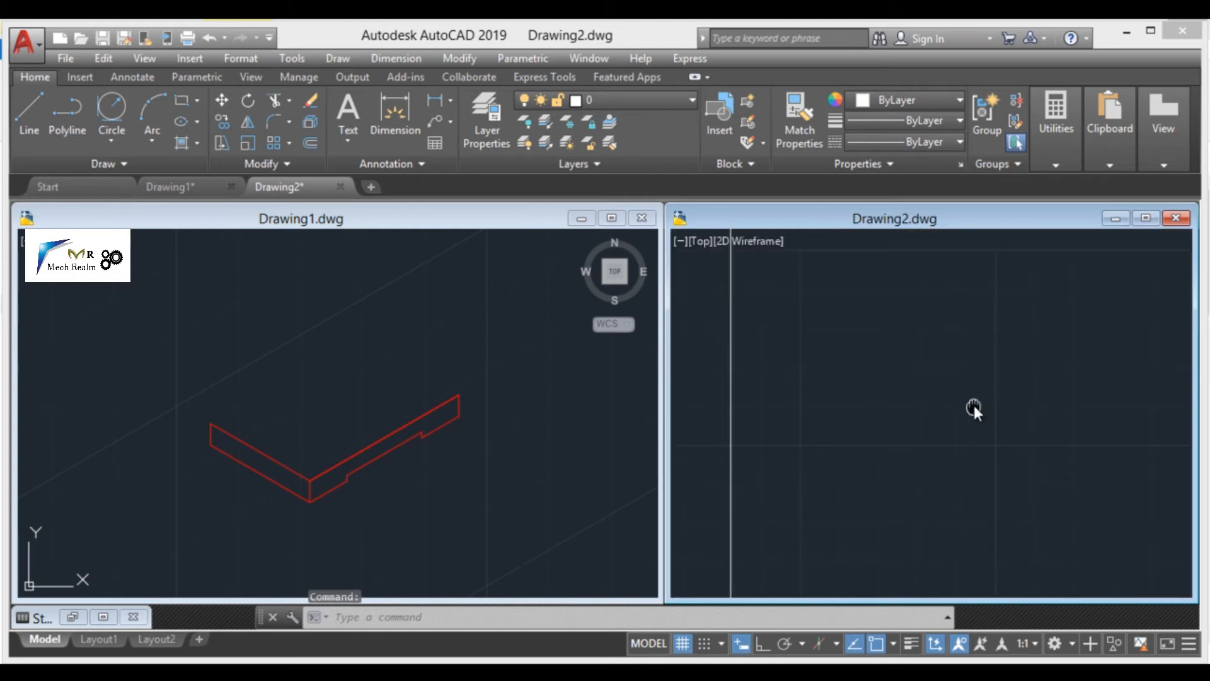
middle_click_drag(974, 397, 963, 414)
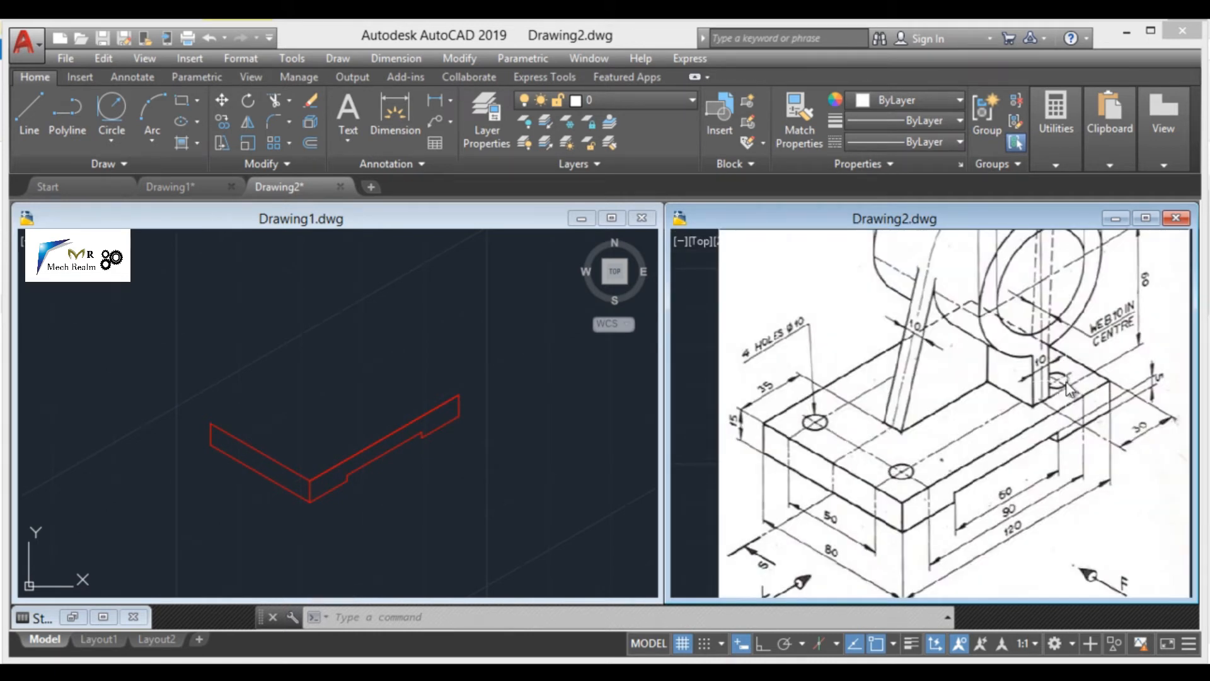
left_click(446, 530)
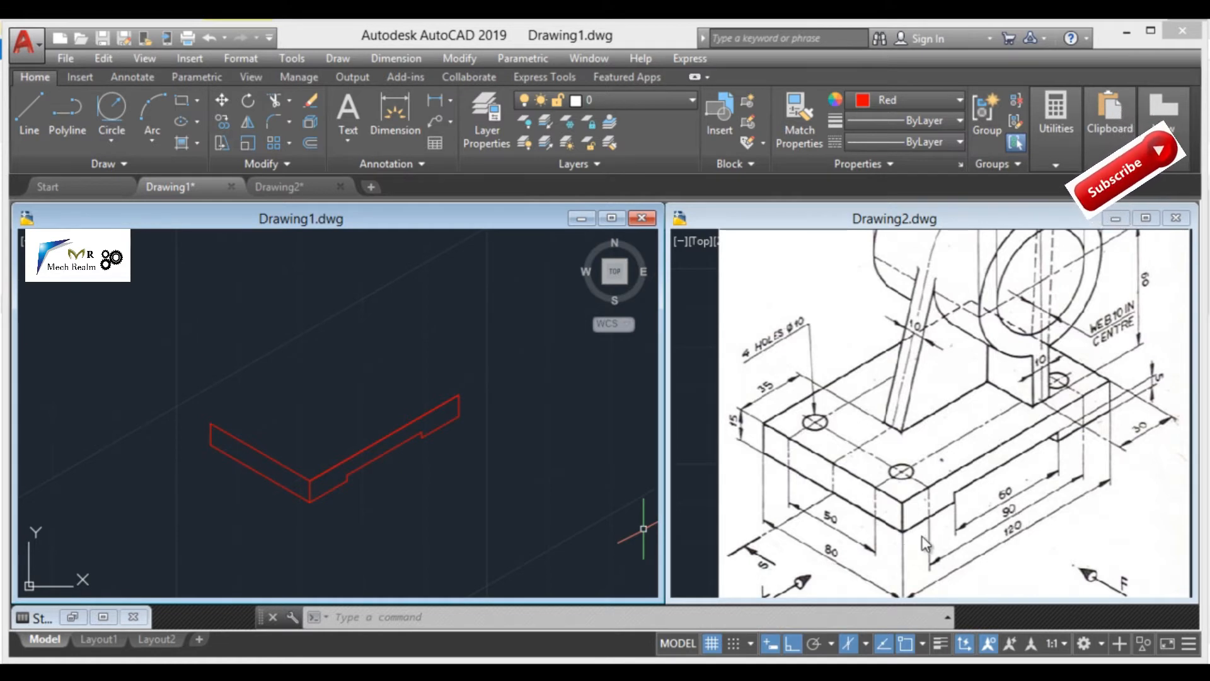
Copy the upper edge of the base's short side 15 mm along the long side as a hole centre line
left_click(402, 514)
key("Escape")
type("co")
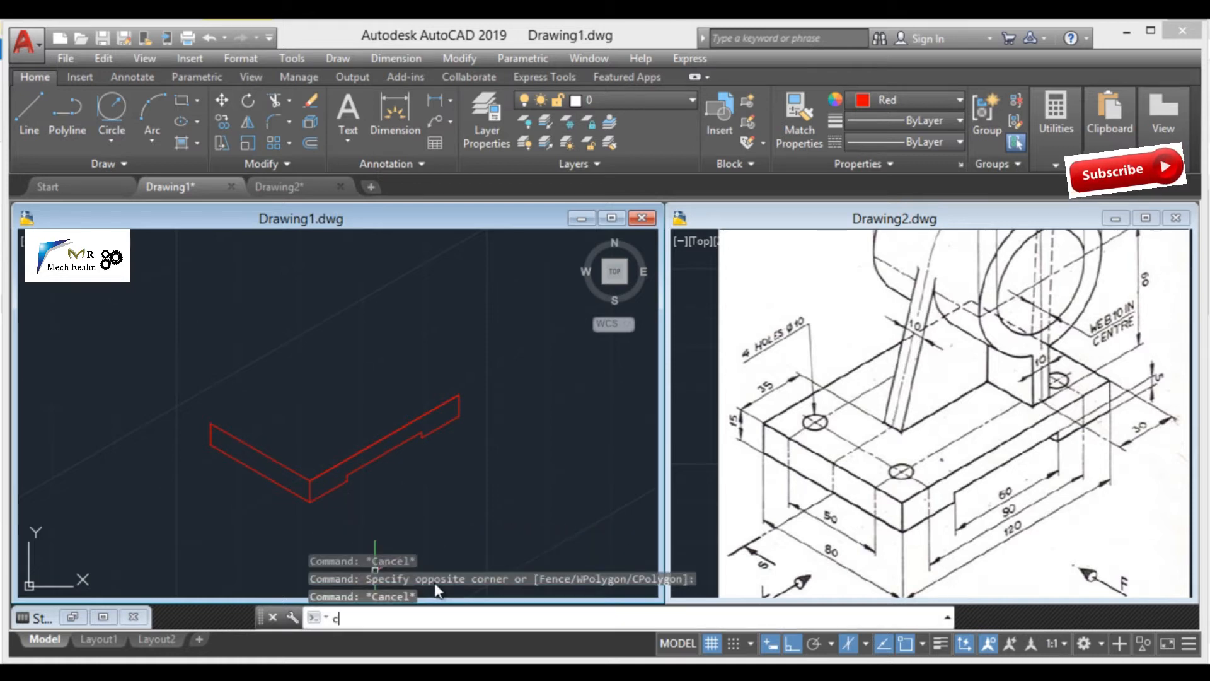
key("Return")
left_click(281, 464)
key("Return")
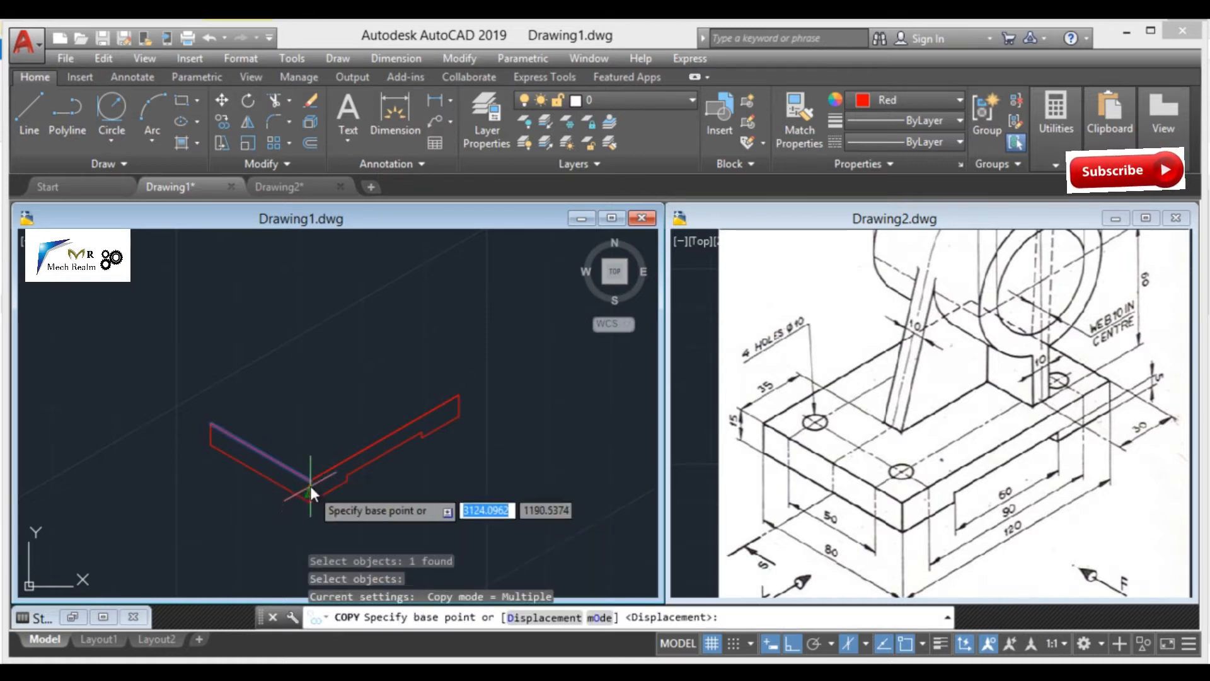
left_click(310, 481)
type("15")
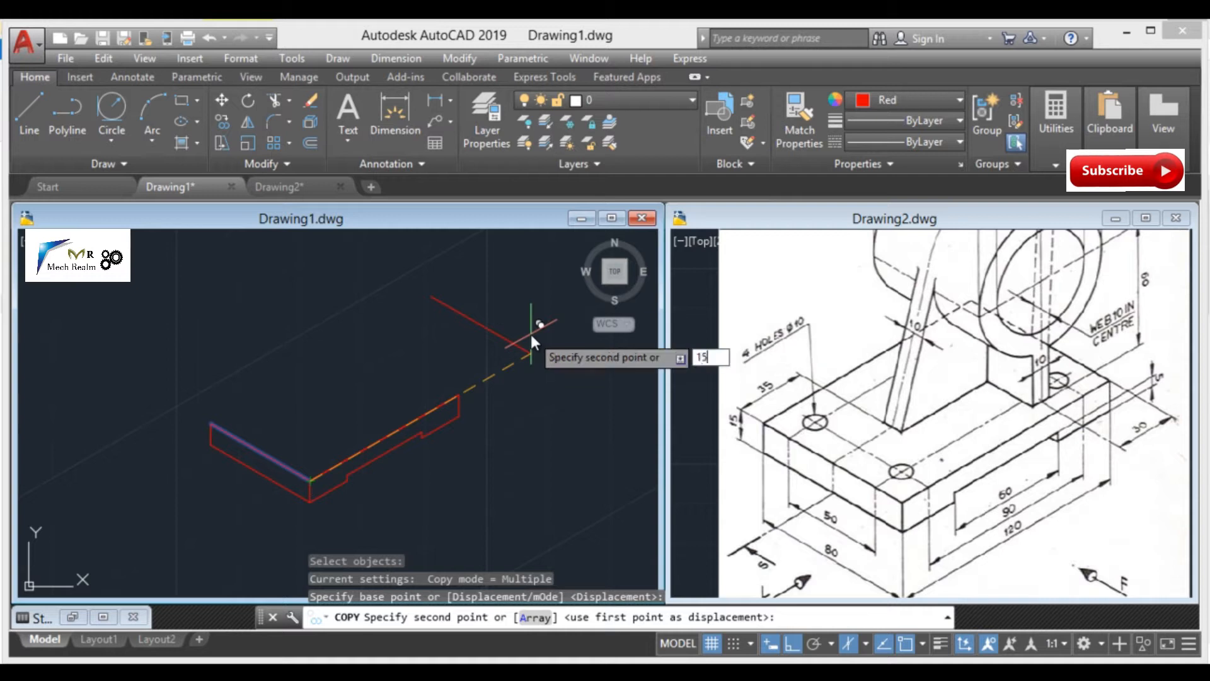
key("Return")
key("Escape")
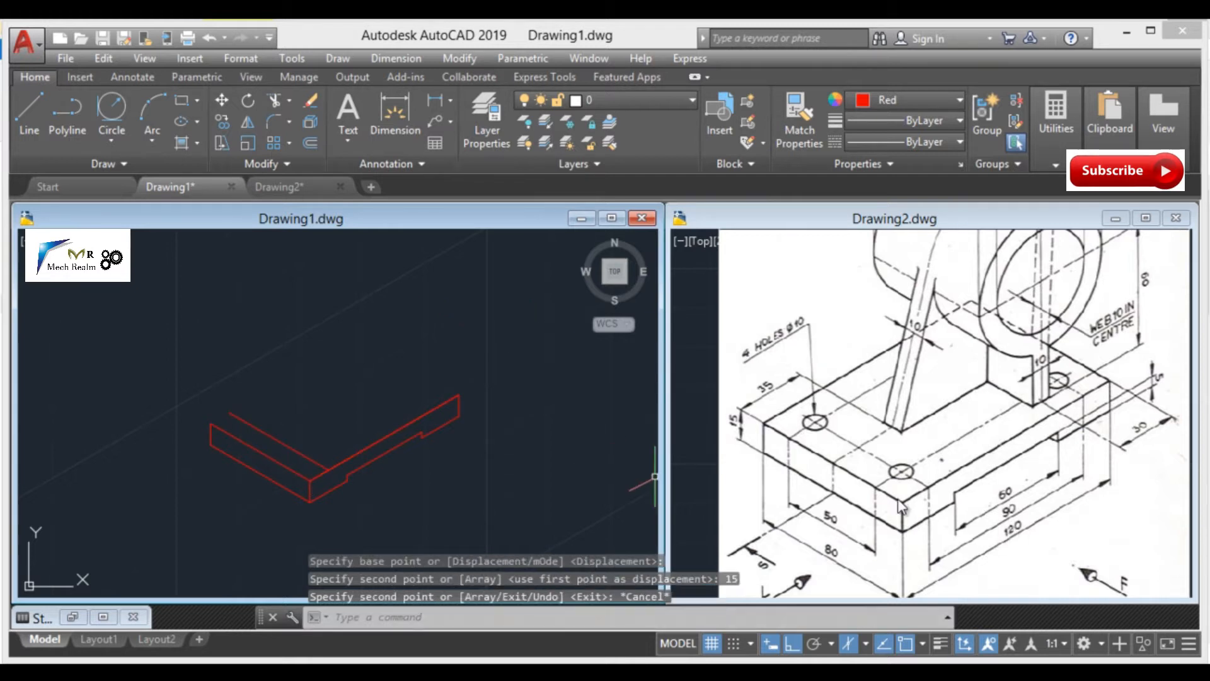
Copy the first hole centre line 90 mm along the long side of the base
left_click(654, 477)
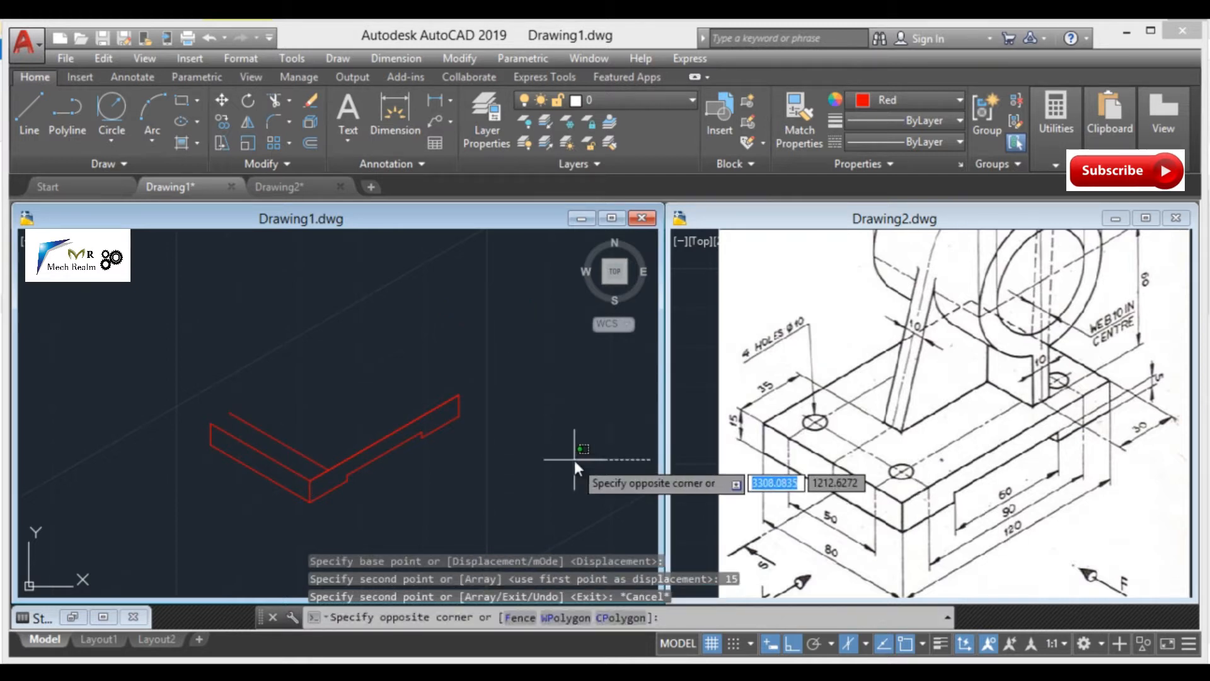
key("Escape")
type("co")
key("Return")
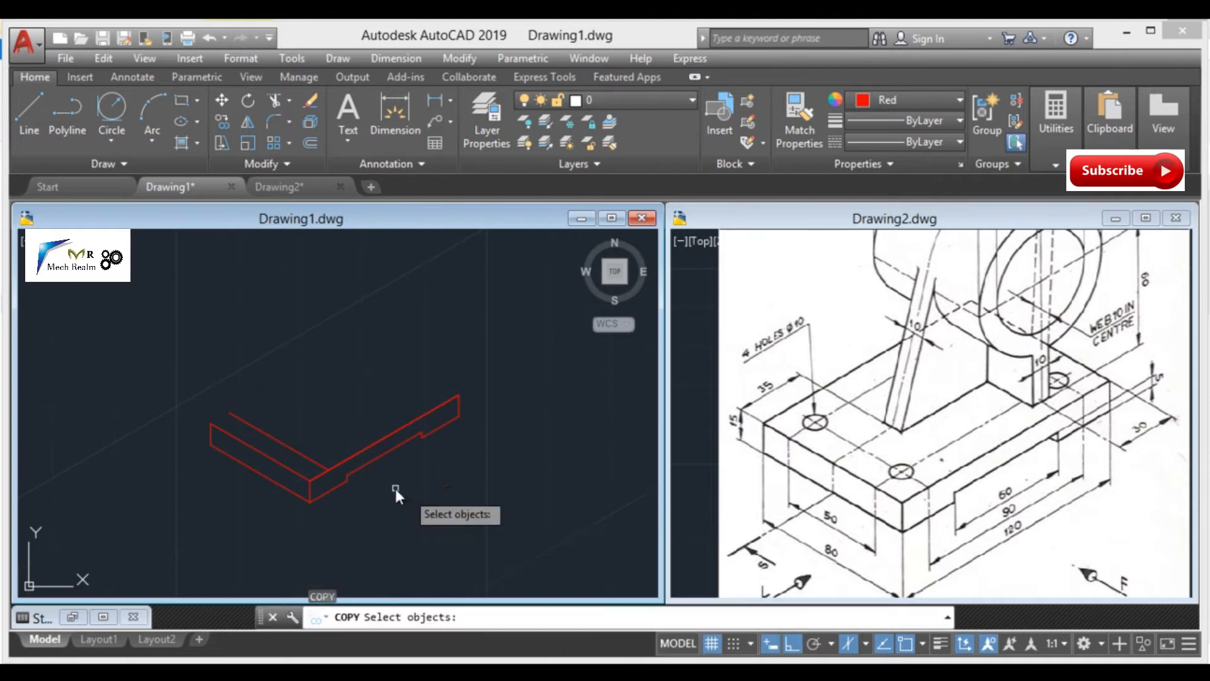
left_click(306, 456)
key("Return")
left_click(328, 471)
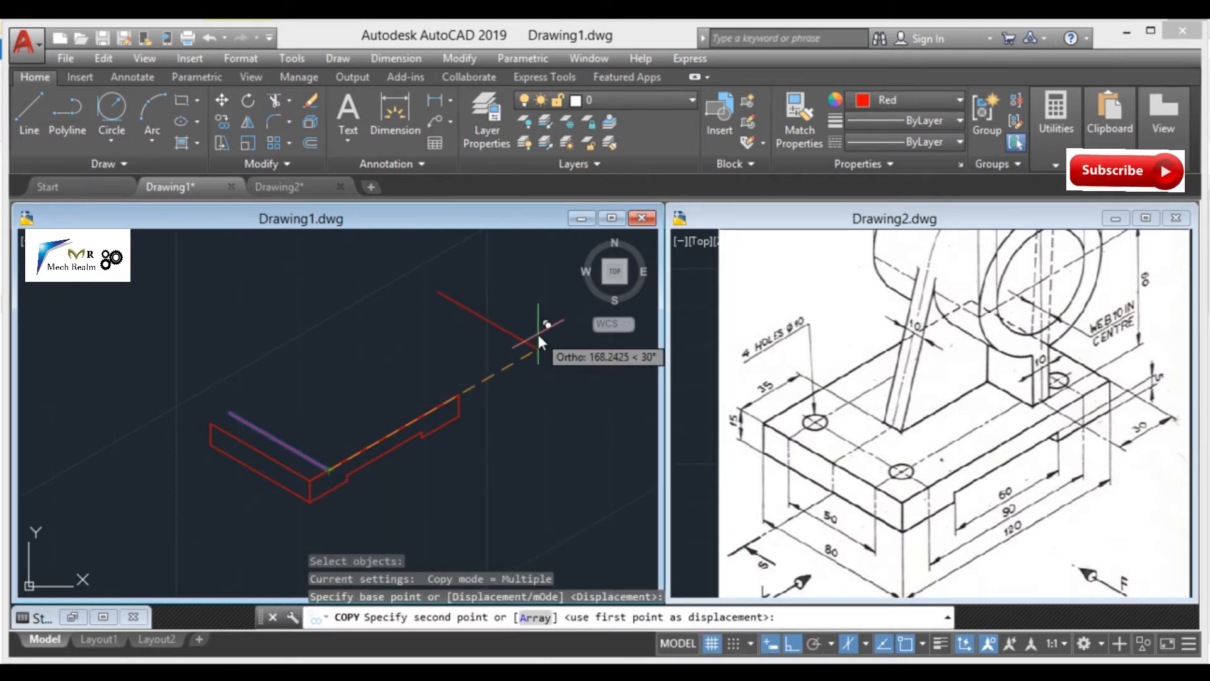
type("90")
key("Return")
key("Escape")
Change the colour of the two hole centre lines to green
left_click(403, 383)
left_click(279, 442)
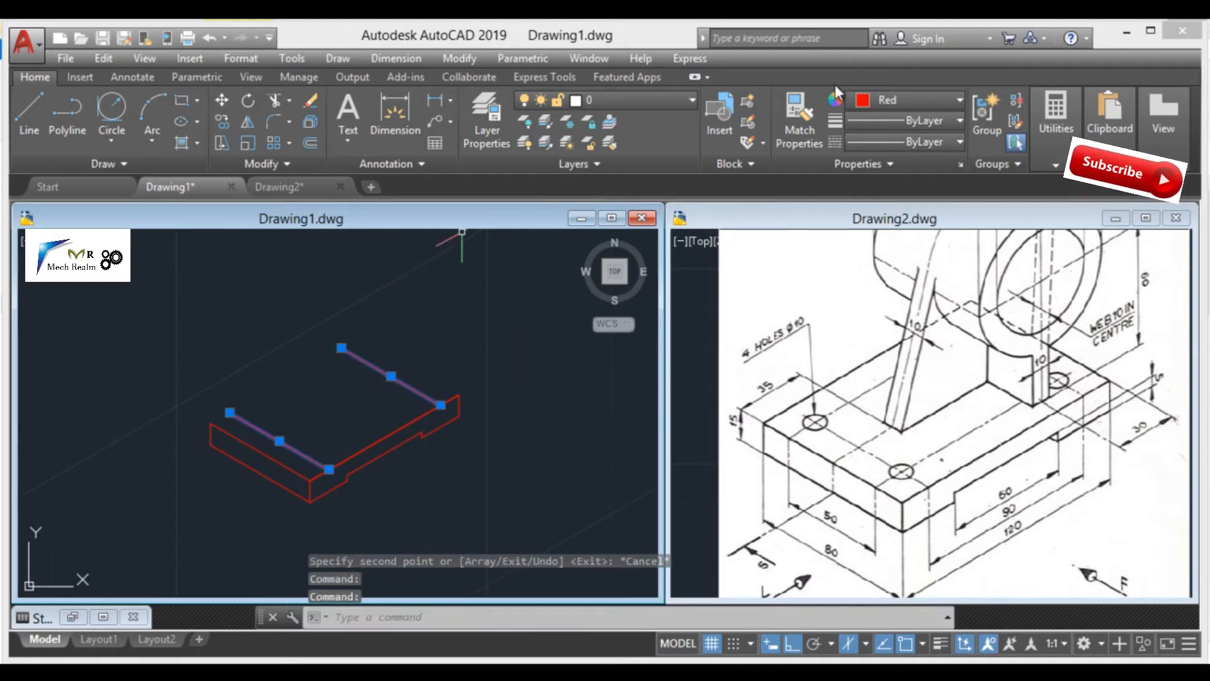
left_click(895, 102)
left_click(898, 279)
key("Escape")
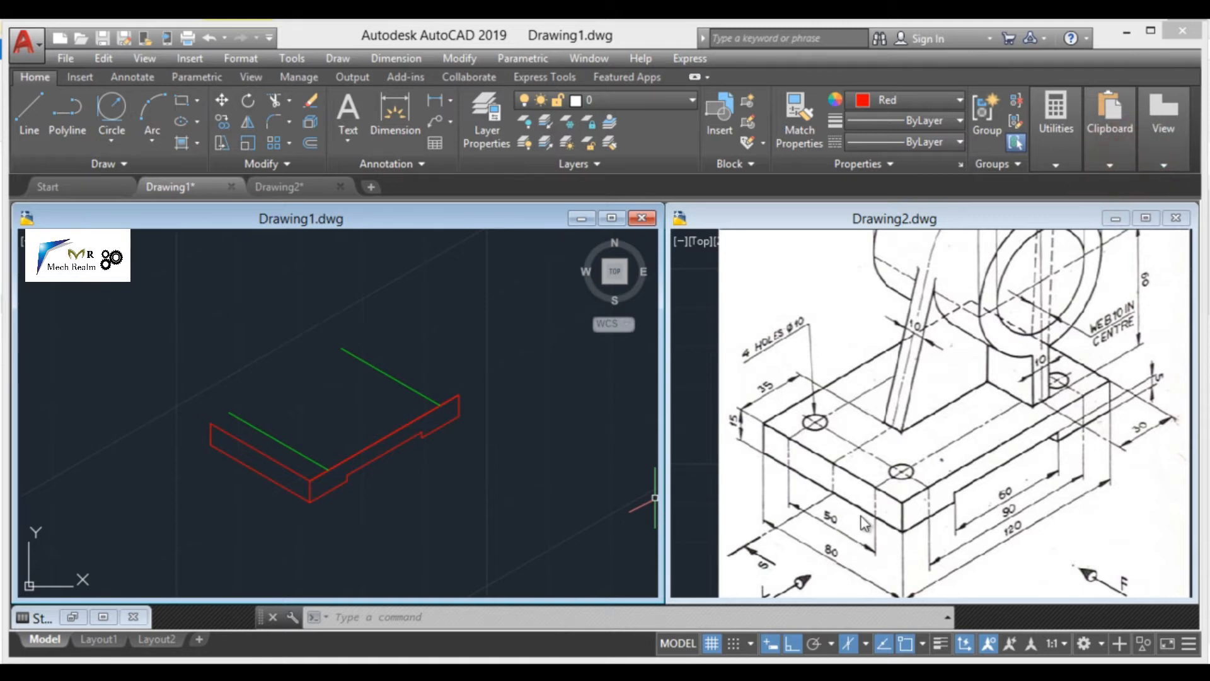
Copy the long side's upper edge 15 mm inward along the short side, using the left isoplane
left_click(508, 464)
key("Escape")
type("ct o")
key("Return")
scroll(345, 512, "up", 1)
scroll(324, 473, "up", 3)
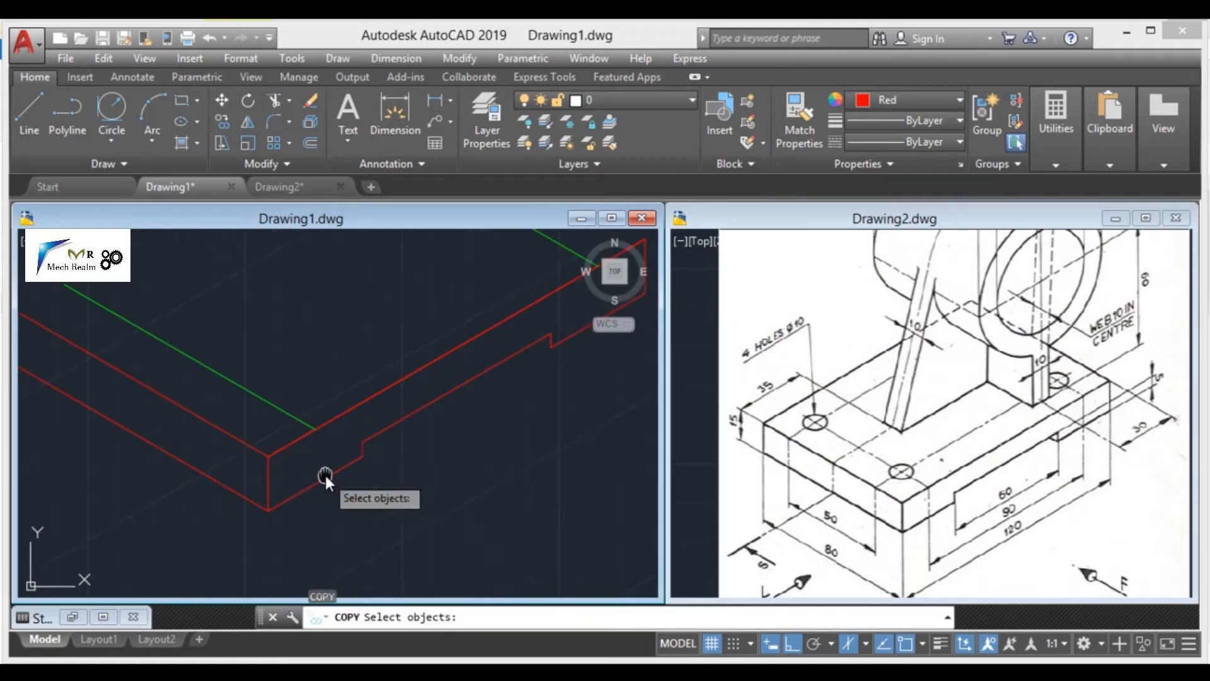
left_click(293, 442)
key("Return")
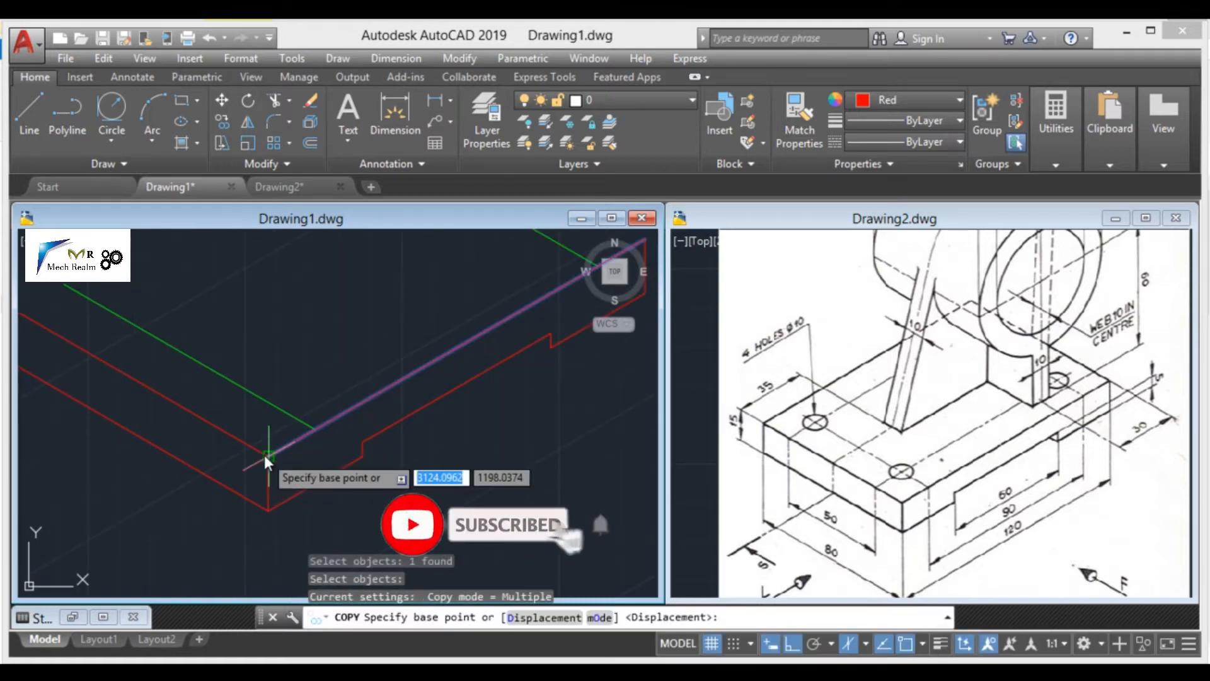
left_click(263, 455)
scroll(263, 455, "down", 3)
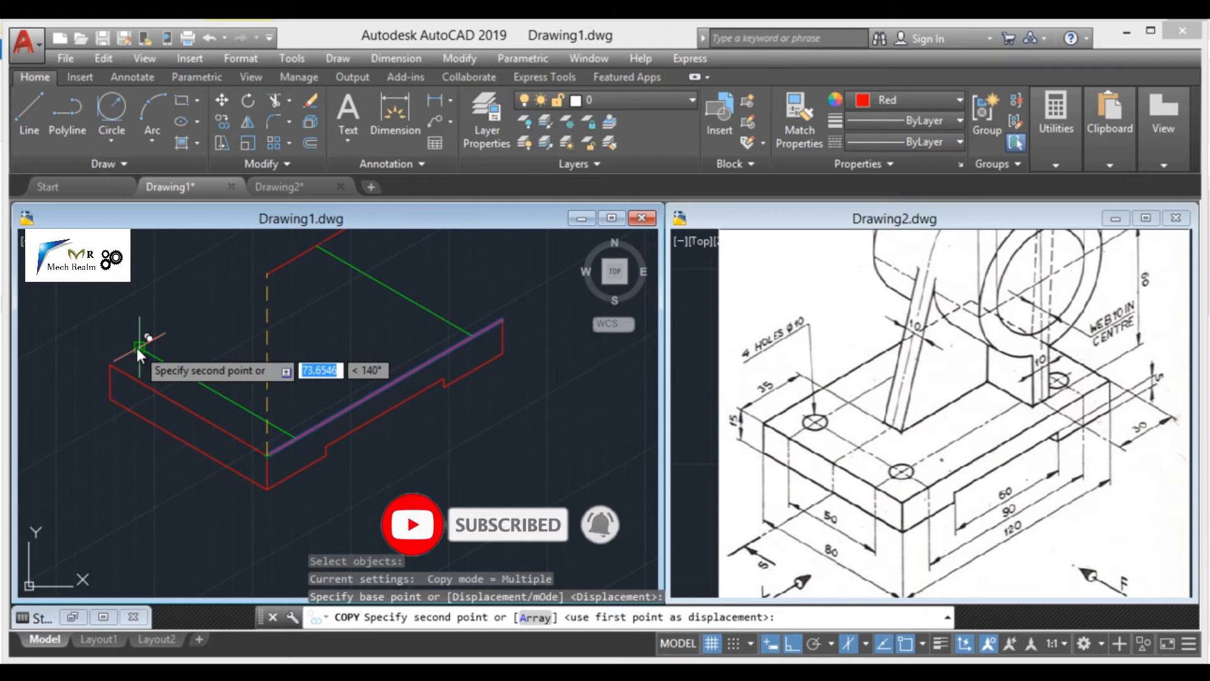
key("F5")
type("15")
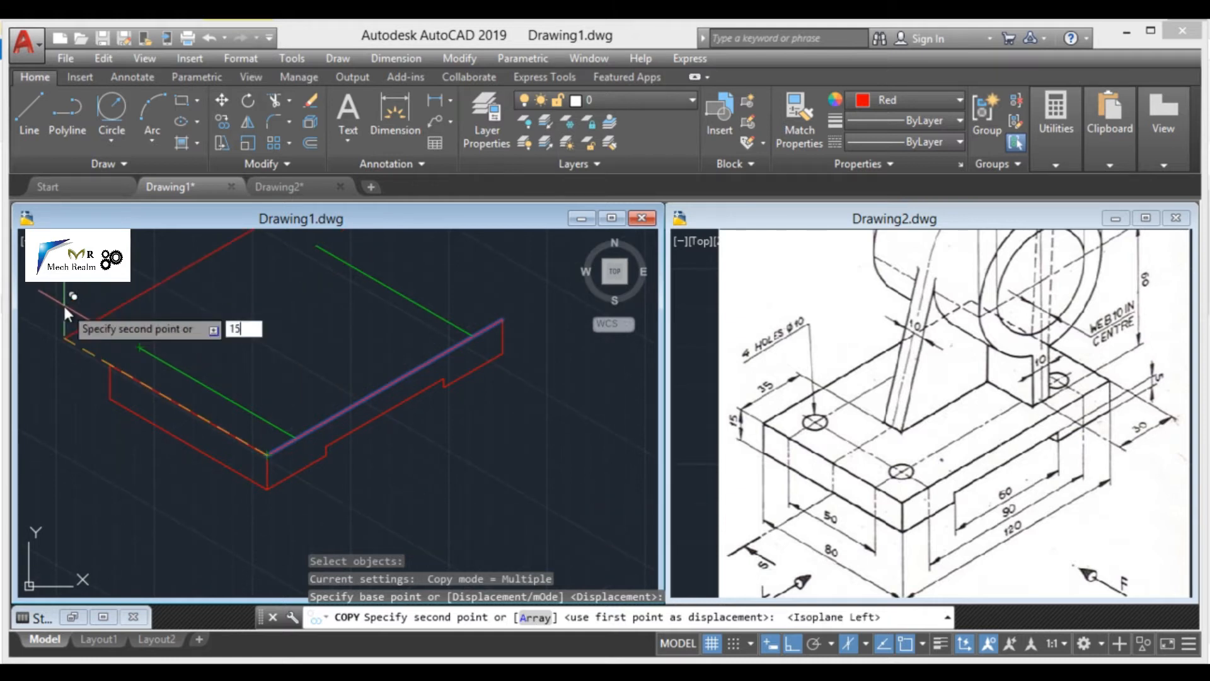
key("Return")
key("Return")
Copy the lengthwise hole centre line 50 mm further across the base
scroll(281, 374, "down", 2)
key("Return")
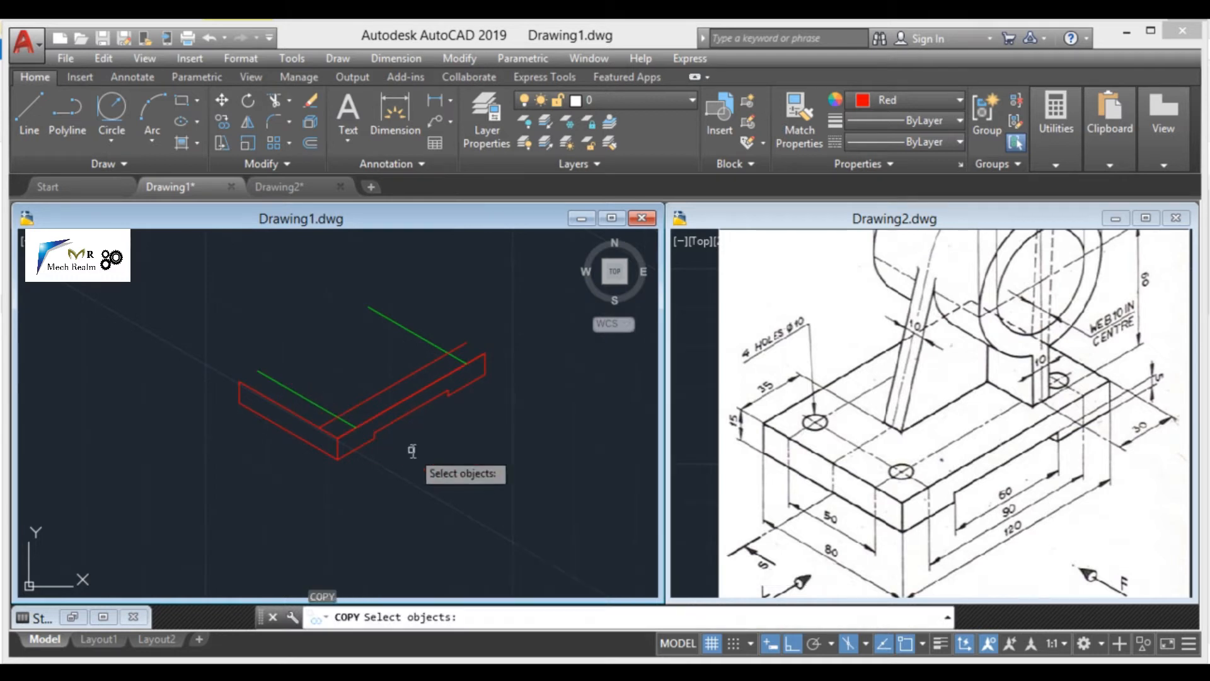
left_click(319, 429)
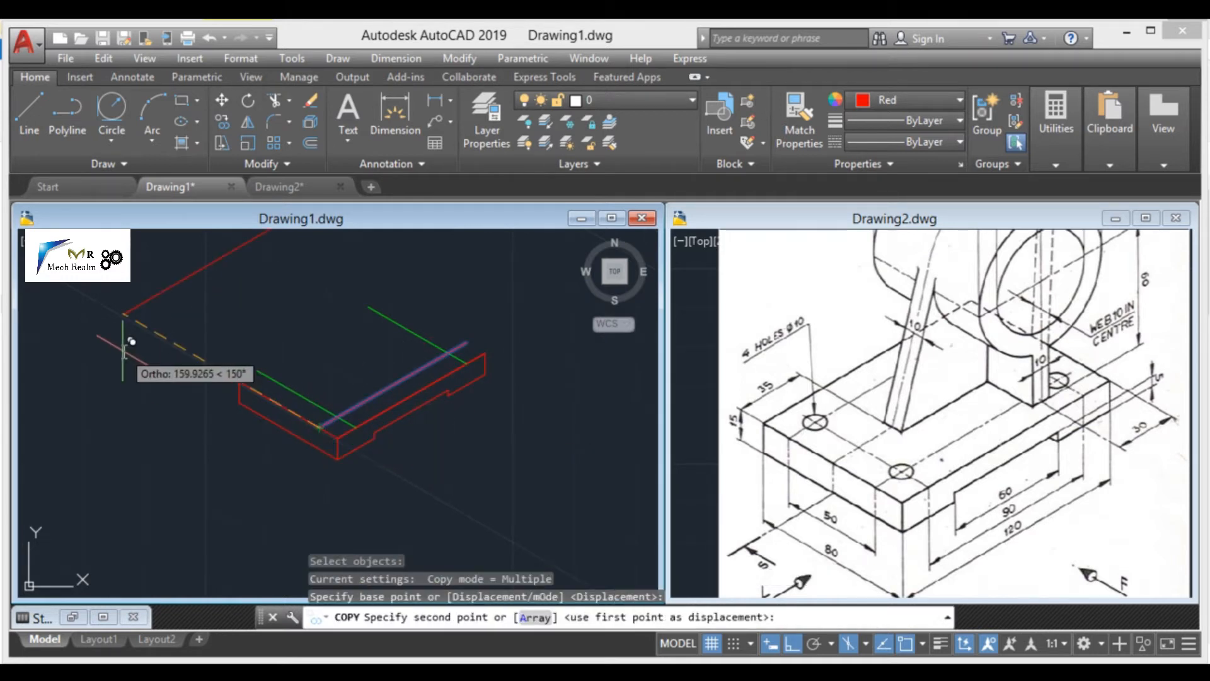
type("50")
key("Return")
key("Escape")
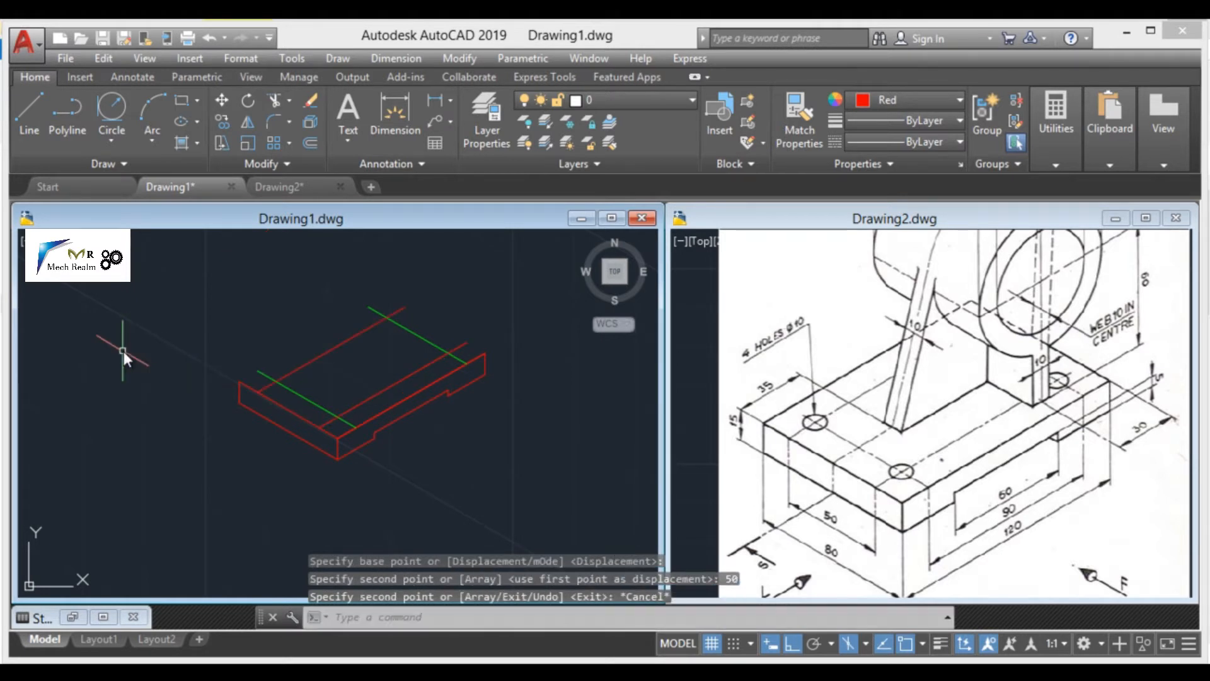
Change the colour of the two lengthwise hole centre lines to green
scroll(373, 380, "up", 2)
left_click(401, 397)
left_click(332, 340)
left_click(283, 307)
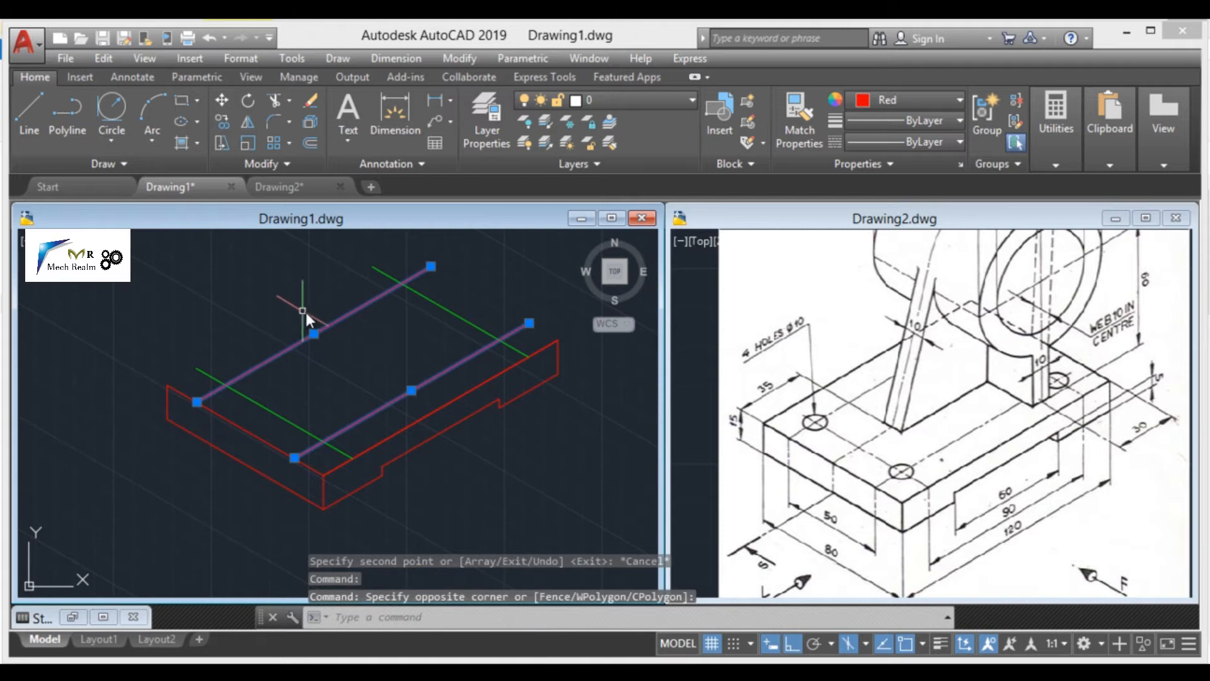
left_click(883, 107)
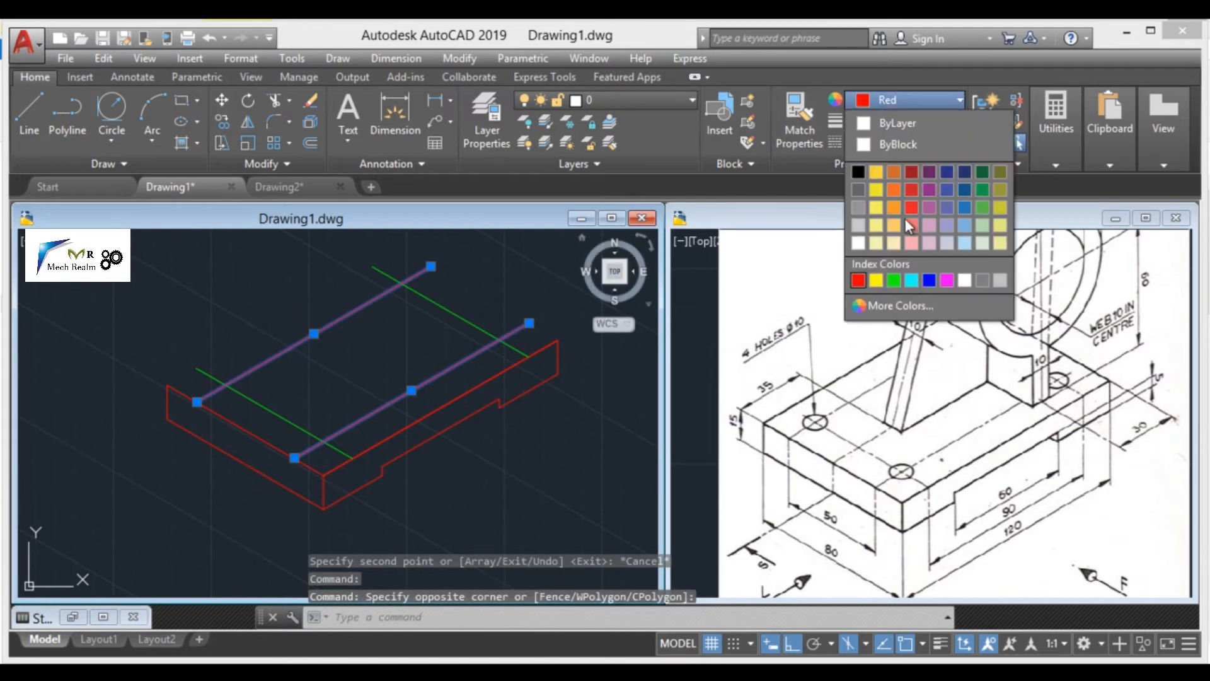
left_click(888, 279)
key("Escape")
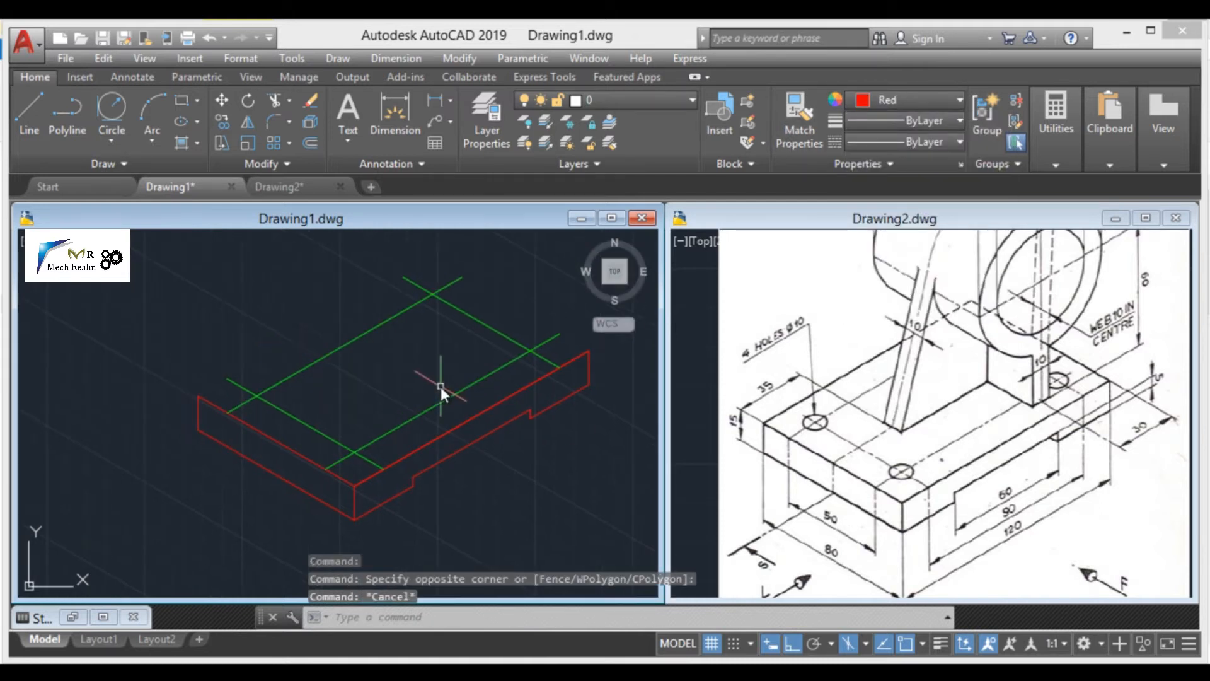
Draw a 10 mm diameter isocircle in the top isoplane at the front intersection of the green hole centre lines
type("el")
key("Return")
type("i")
key("Return")
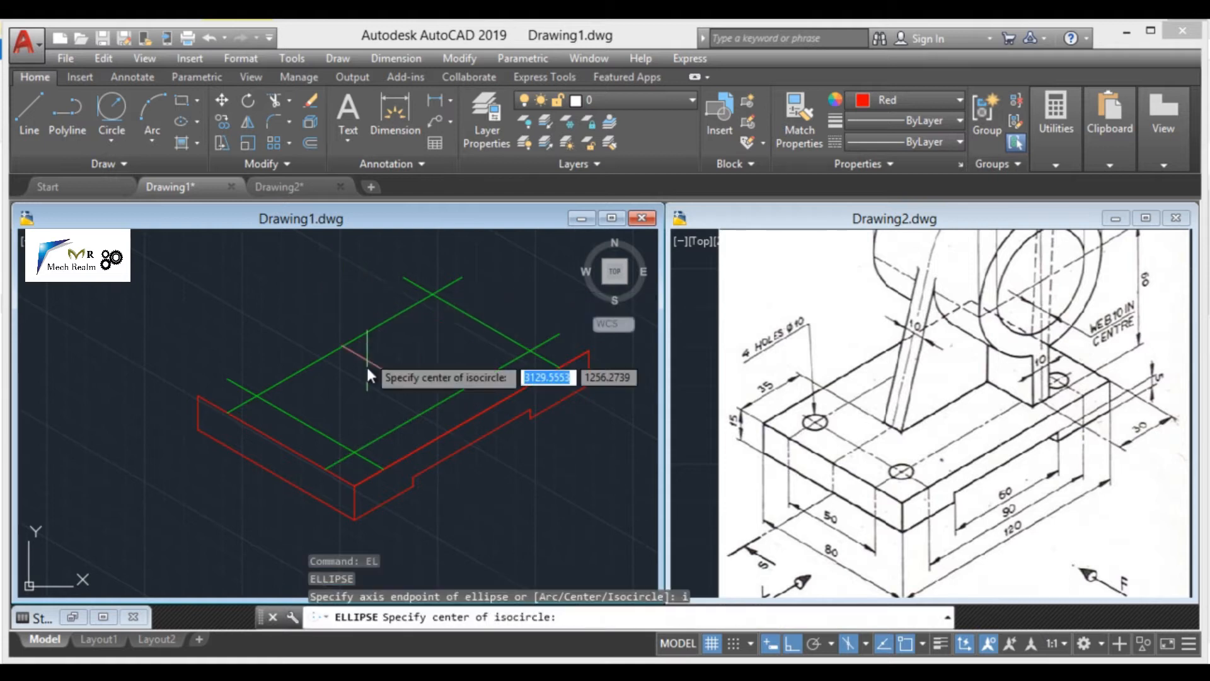
left_click(357, 447)
key("F5")
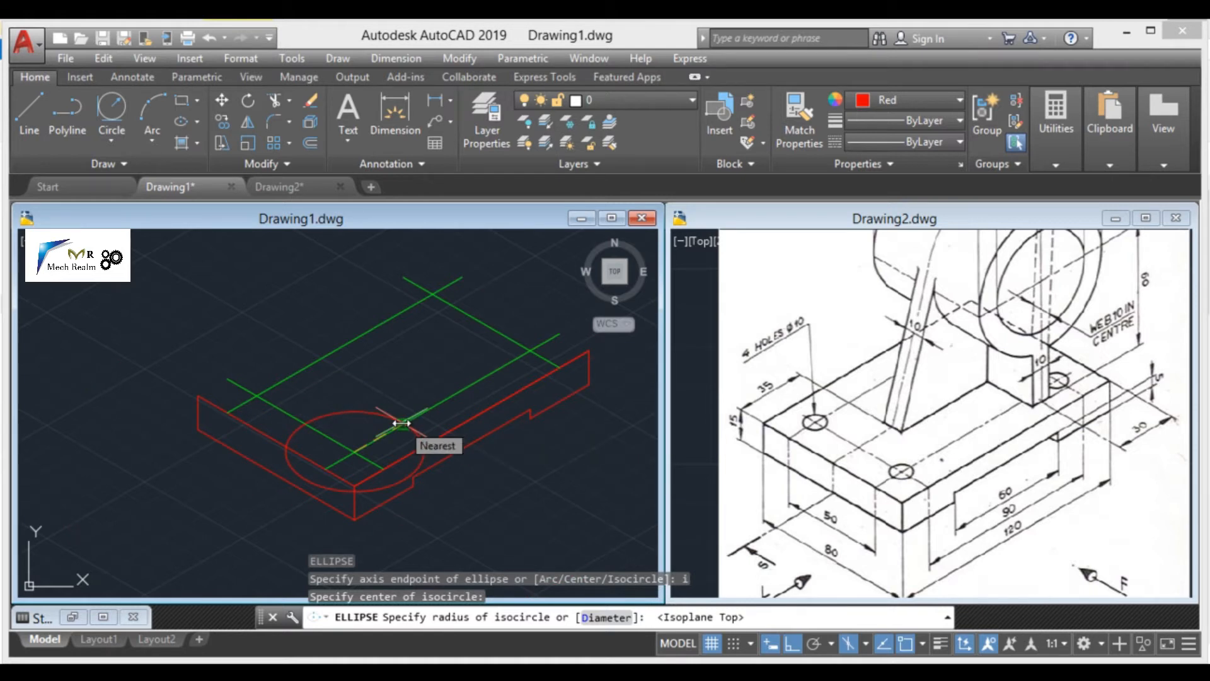
type("d")
key("Return")
type("10")
key("Return")
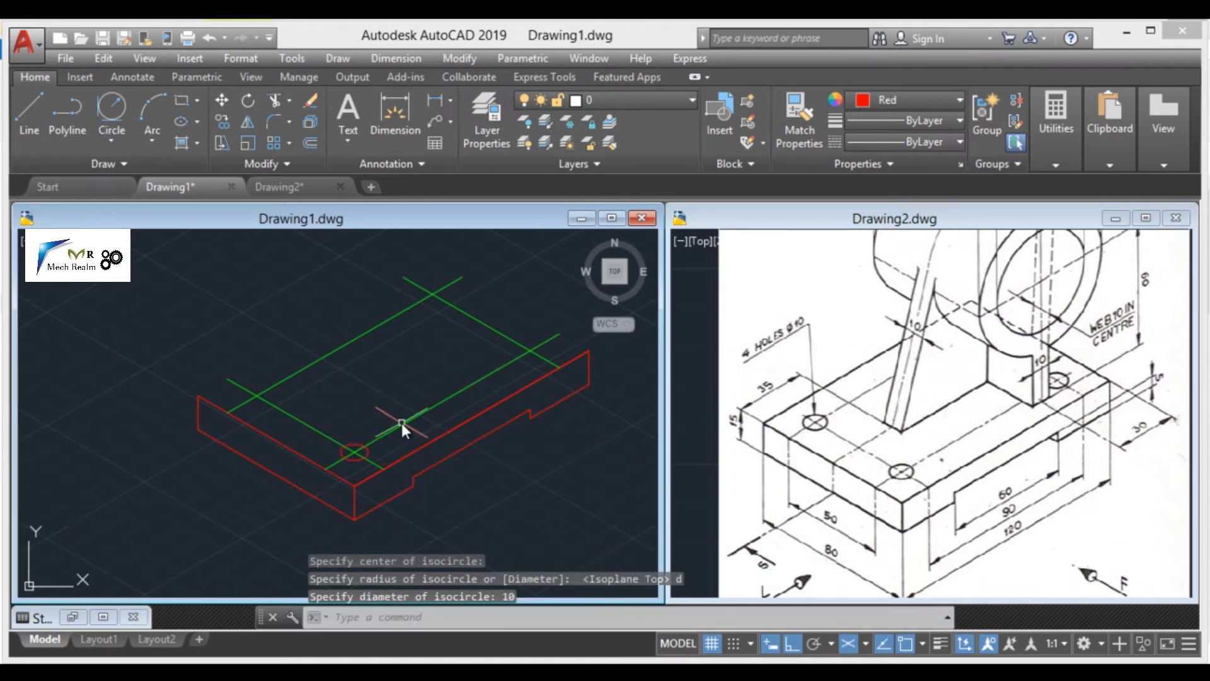
Copy the 10 mm hole from its centre to the other three intersections of the green centre lines
scroll(397, 441, "up", 4)
type("co")
key("Return")
left_click(308, 474)
key("Return")
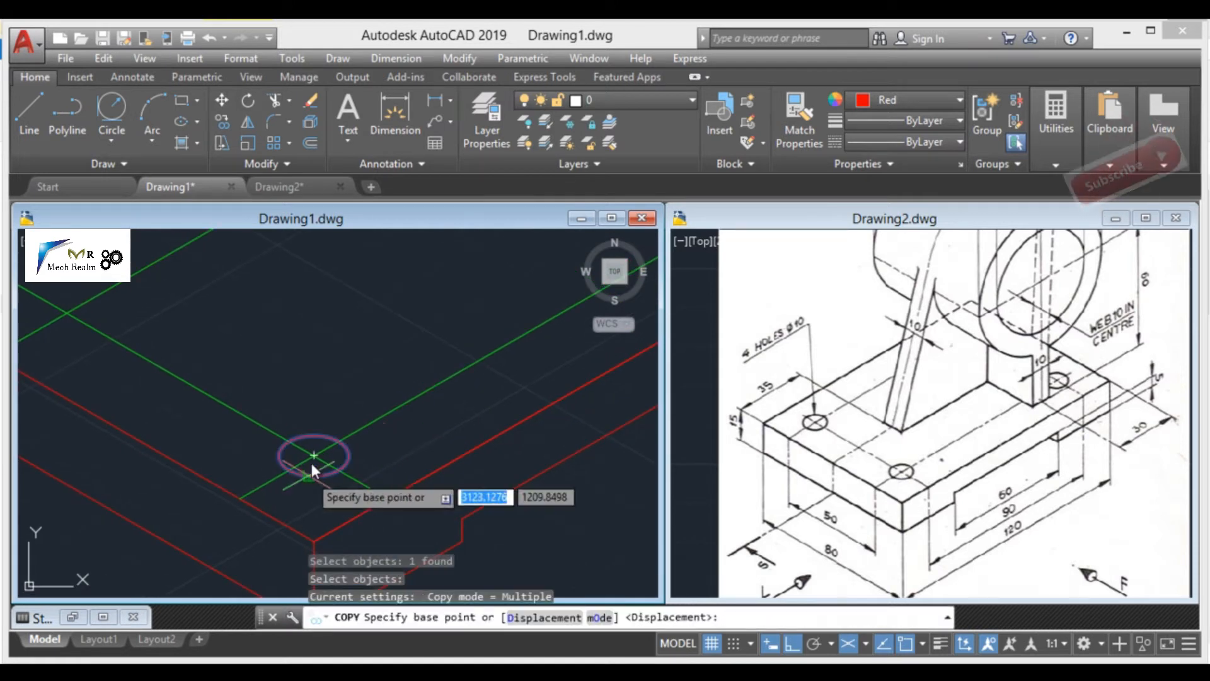
left_click(313, 456)
scroll(315, 453, "down", 2)
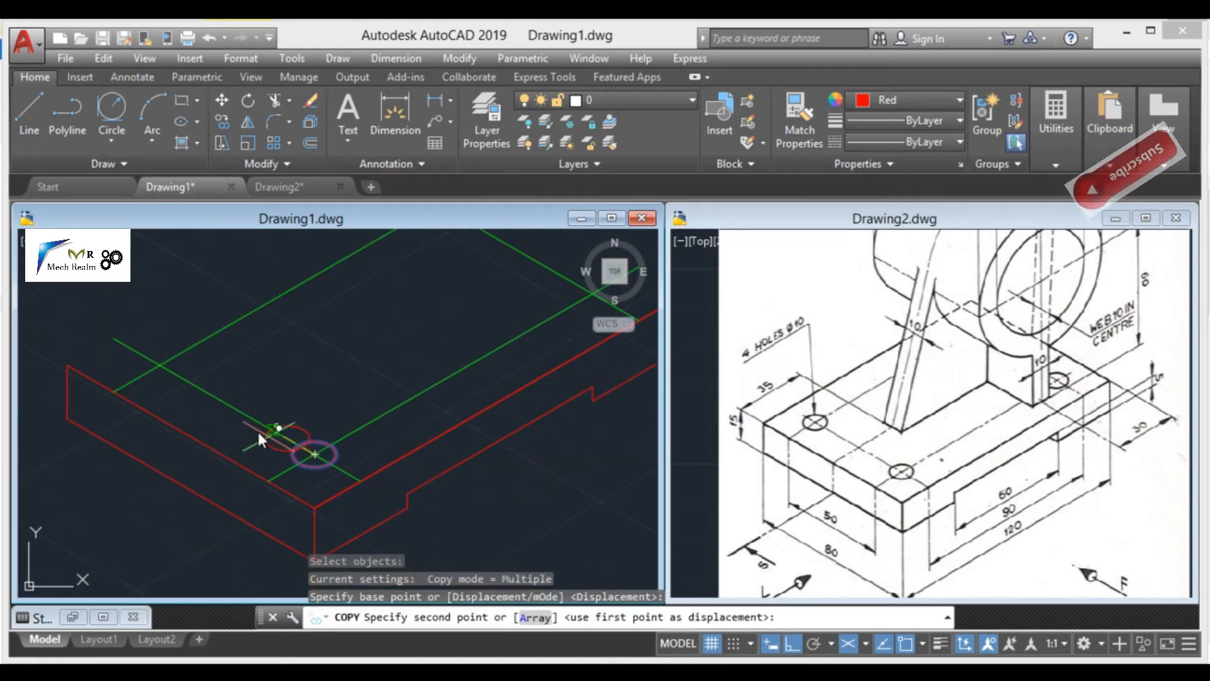
left_click(160, 364)
middle_click_drag(521, 338, 480, 456)
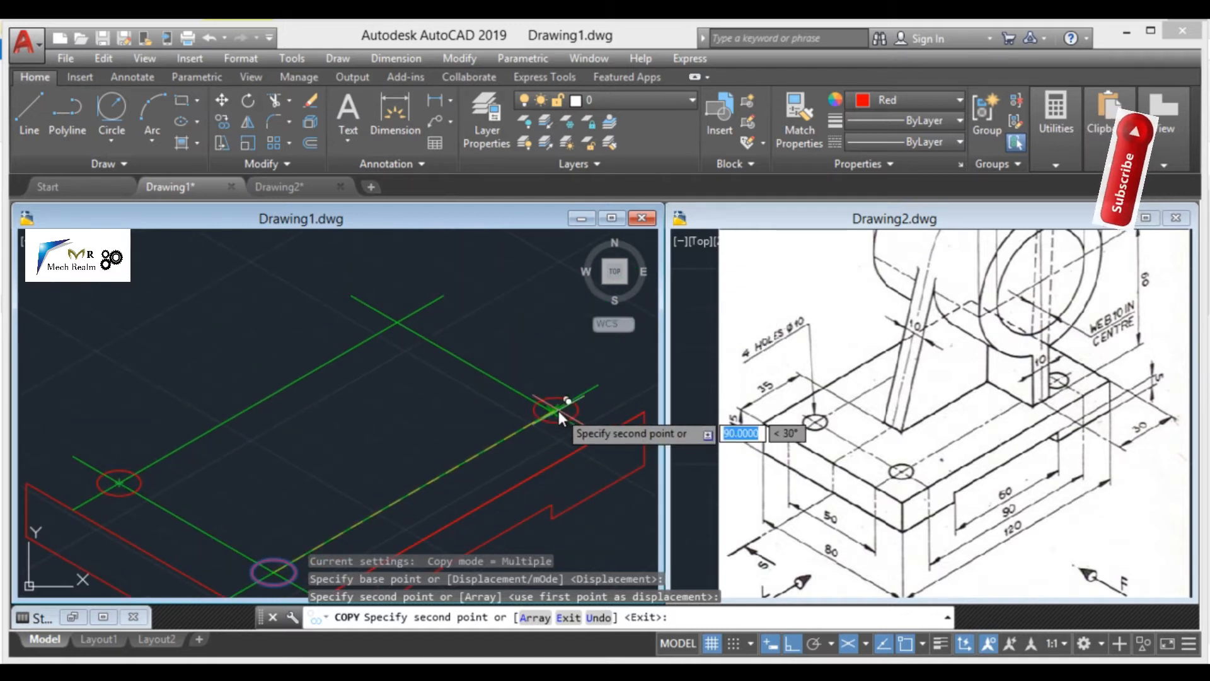
left_click(558, 411)
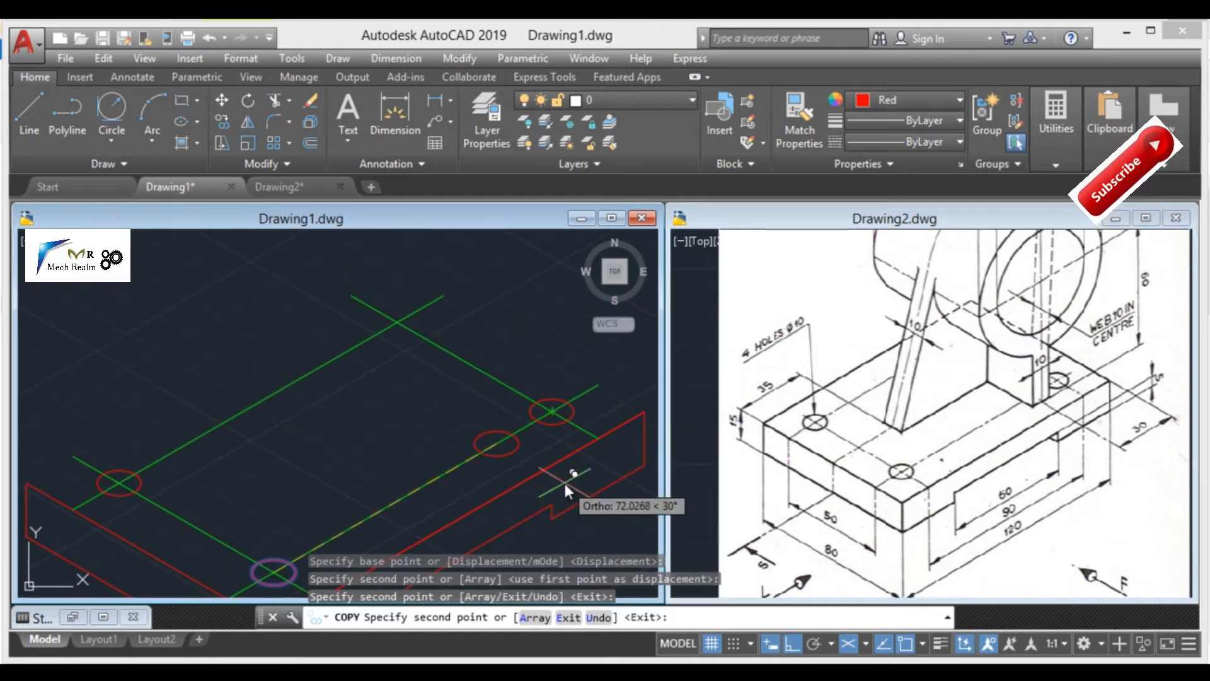
left_click(399, 320)
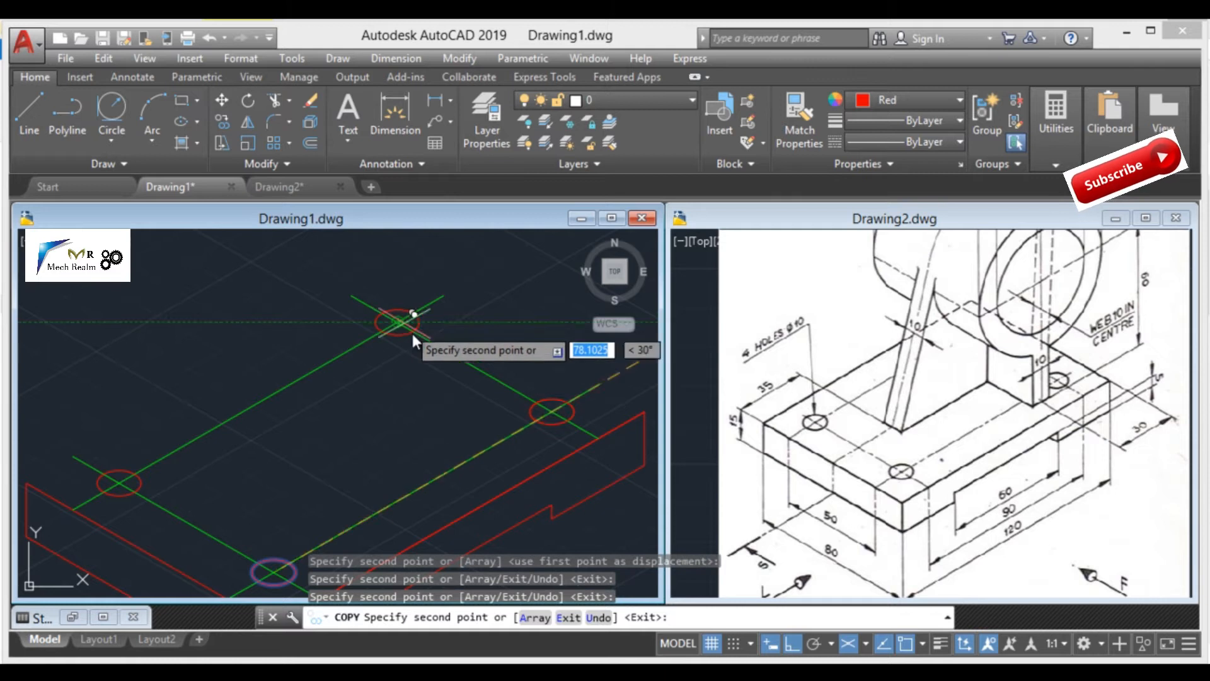
key("Escape")
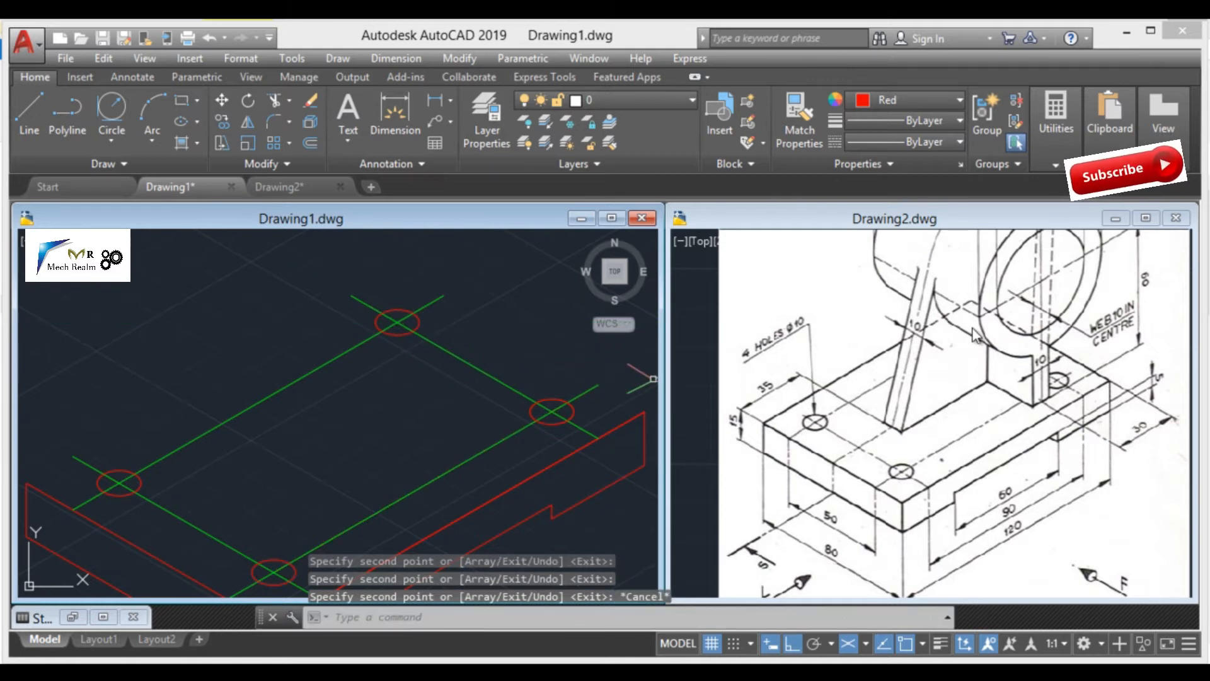
Erase the four green centre lines together with the rear hole circle
left_click(463, 402)
left_click(374, 302)
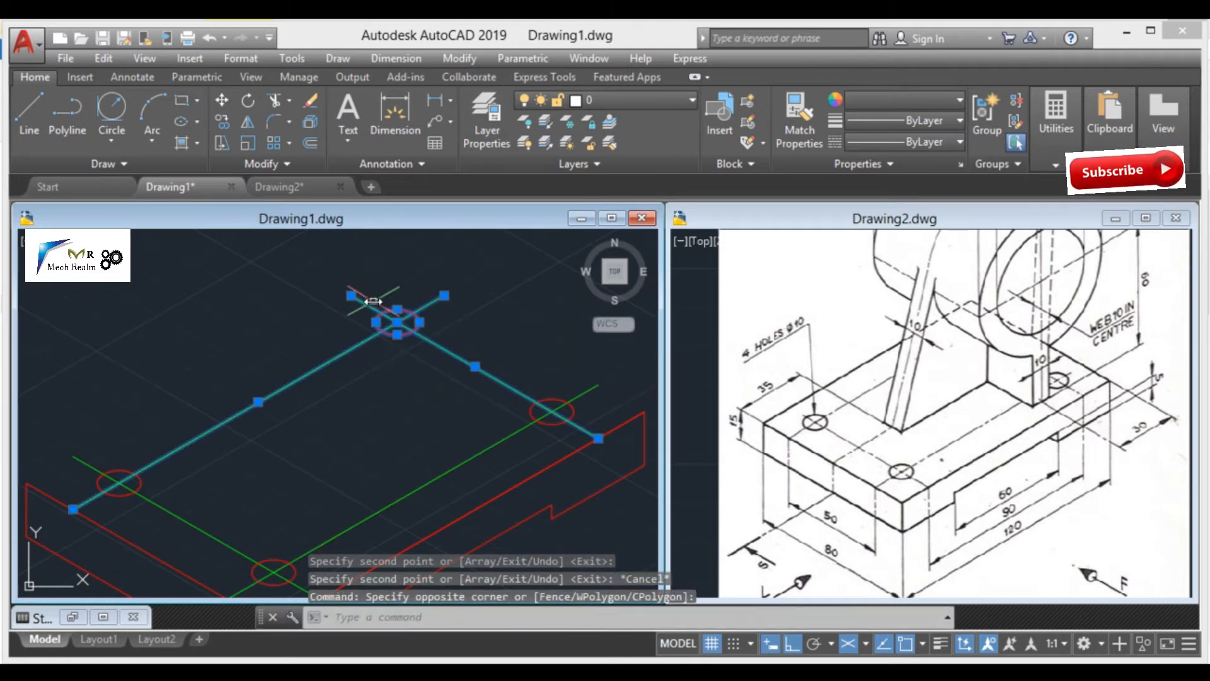
left_click(470, 474)
left_click(421, 435)
scroll(454, 403, "down", 2)
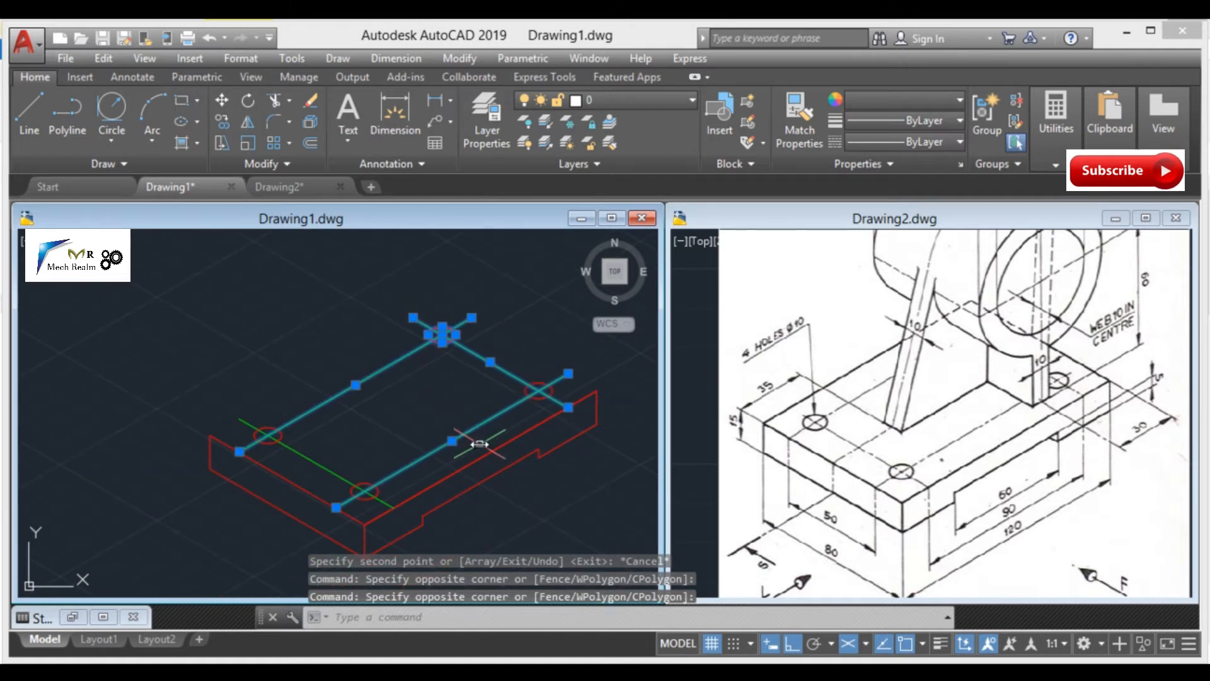
key("Delete")
left_click(310, 462)
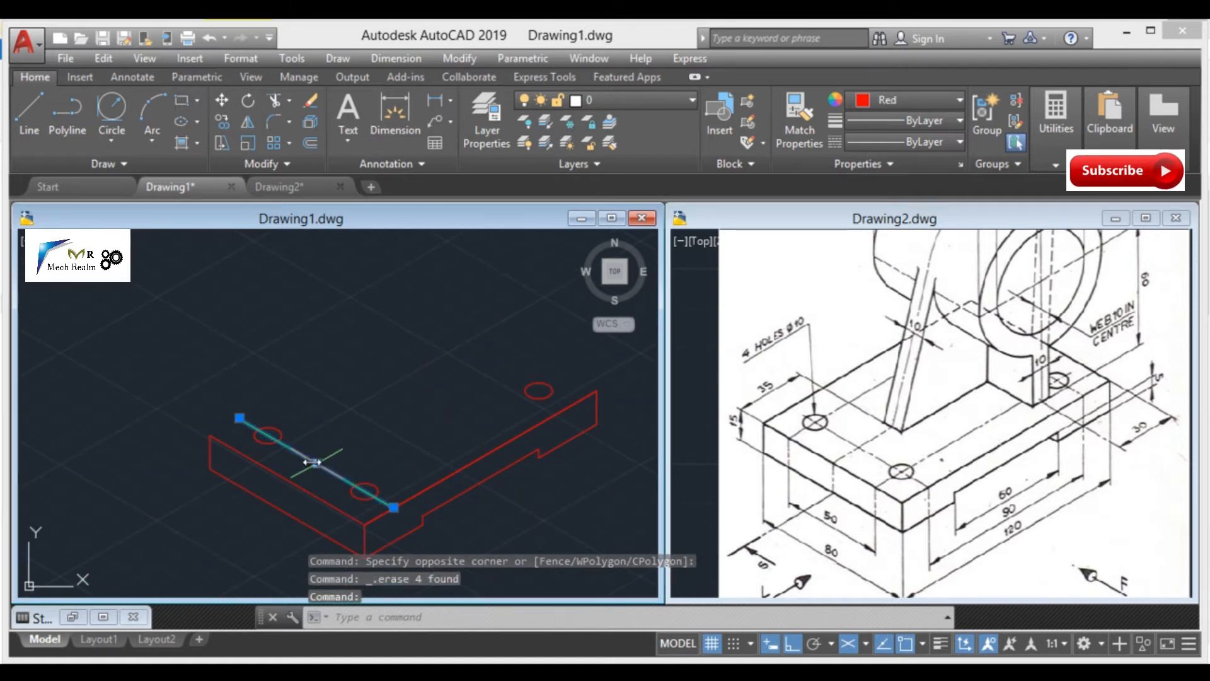
key("Delete")
middle_click_drag(274, 461, 276, 450)
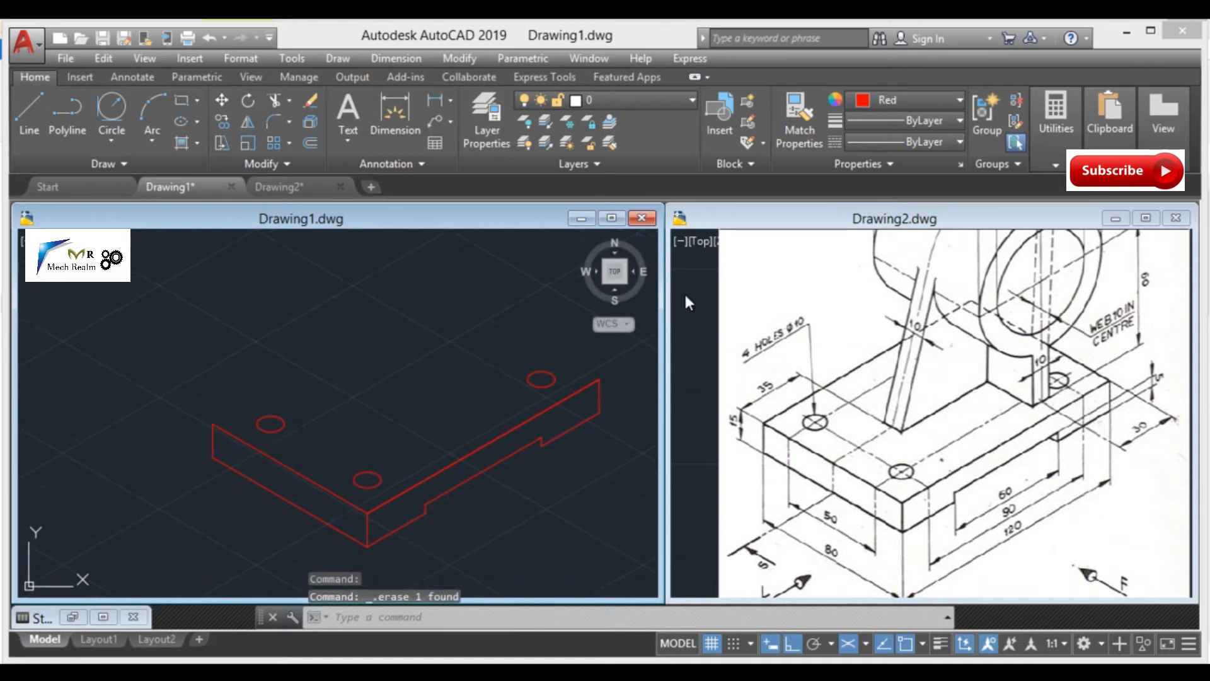
Set the current colour to cyan and draw a 120 mm centre line lengthwise from the midpoint of the base's short upper edge
left_click(891, 102)
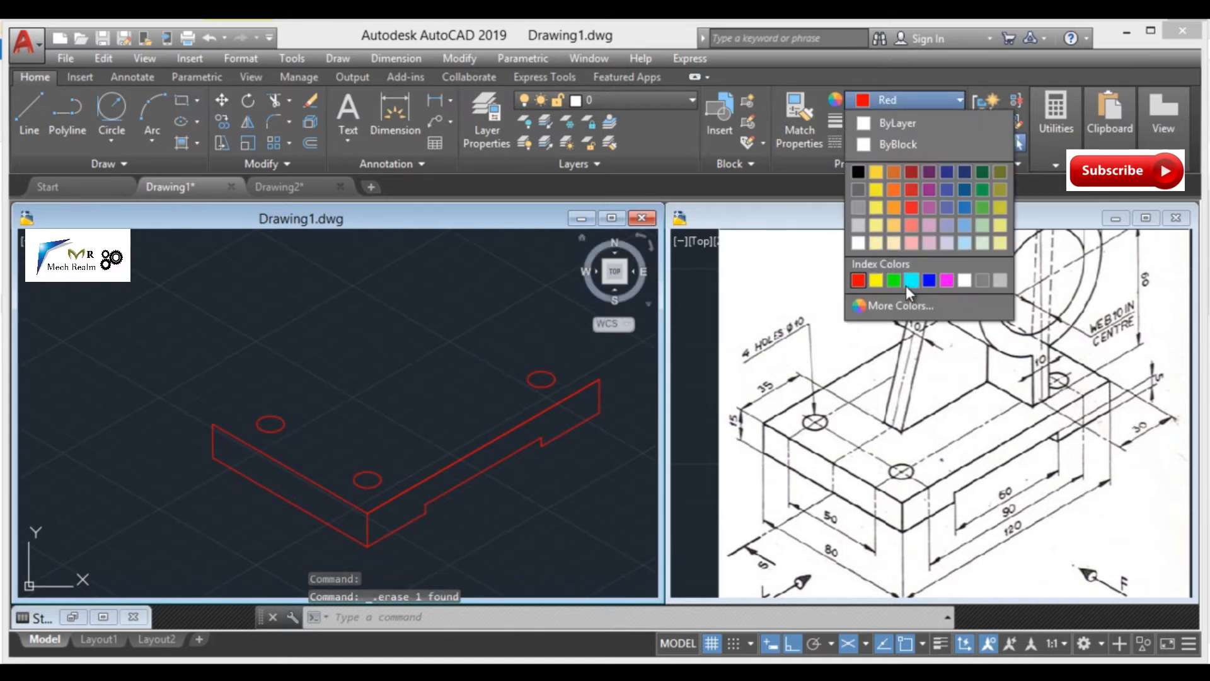
left_click(909, 282)
left_click(37, 105)
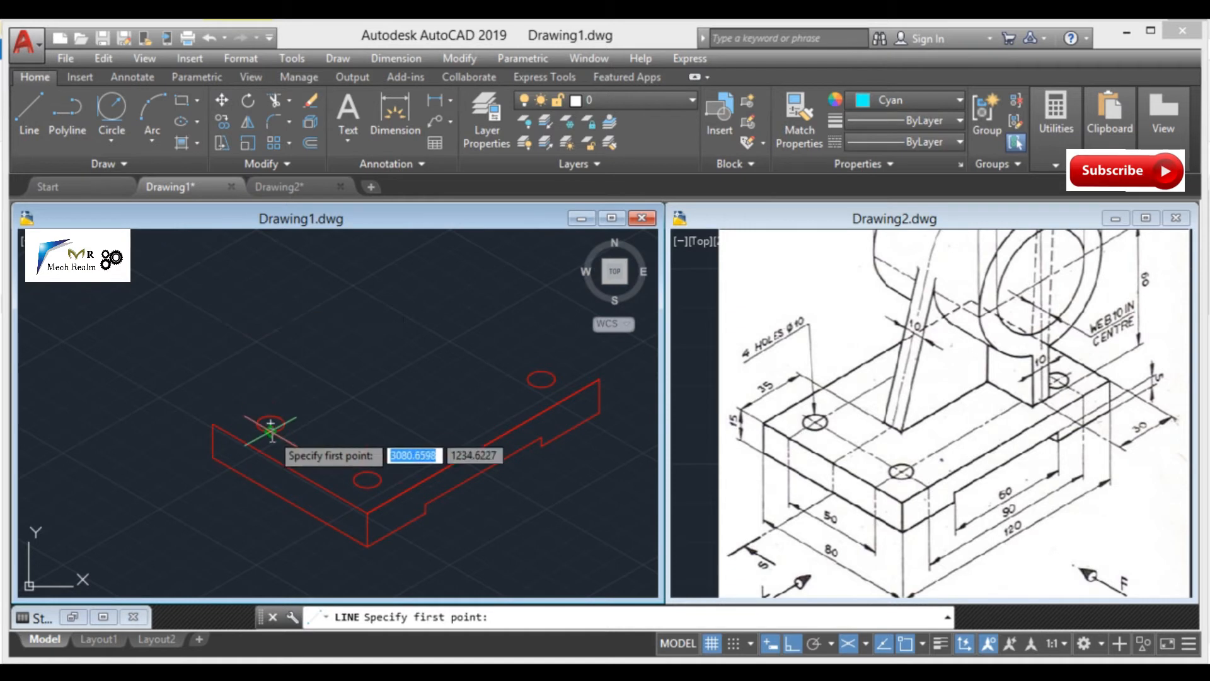
left_click(288, 470)
middle_click_drag(447, 345, 360, 431)
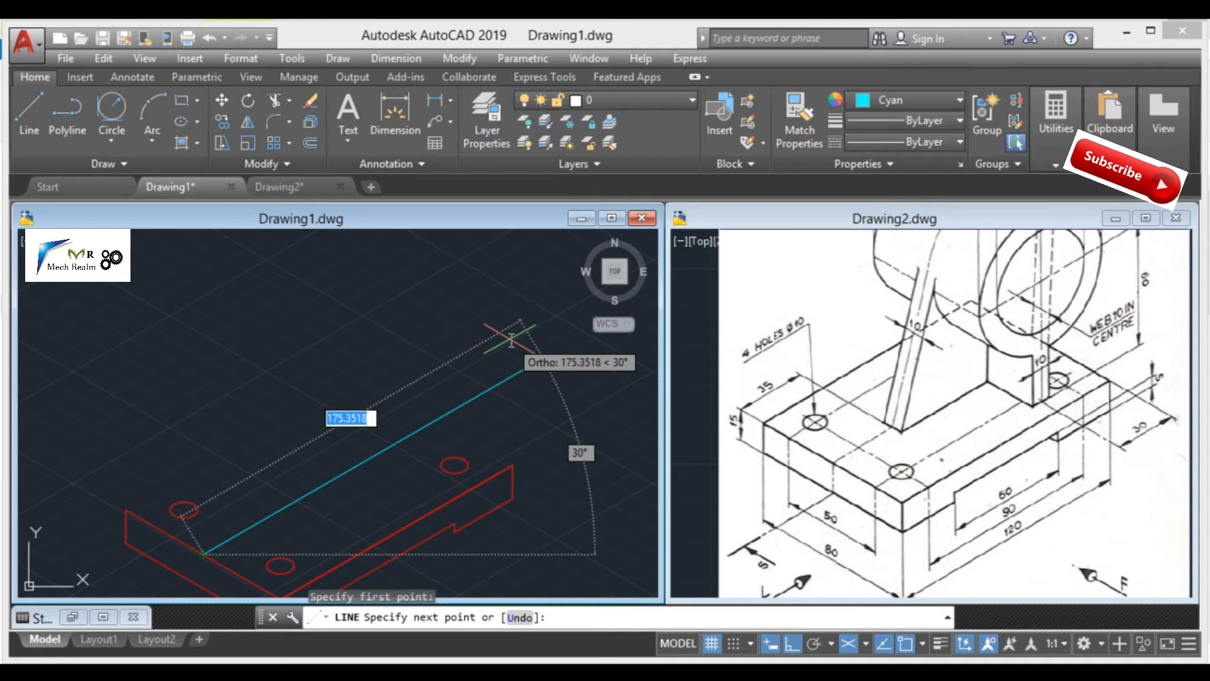
type("120")
key("Return")
key("Escape")
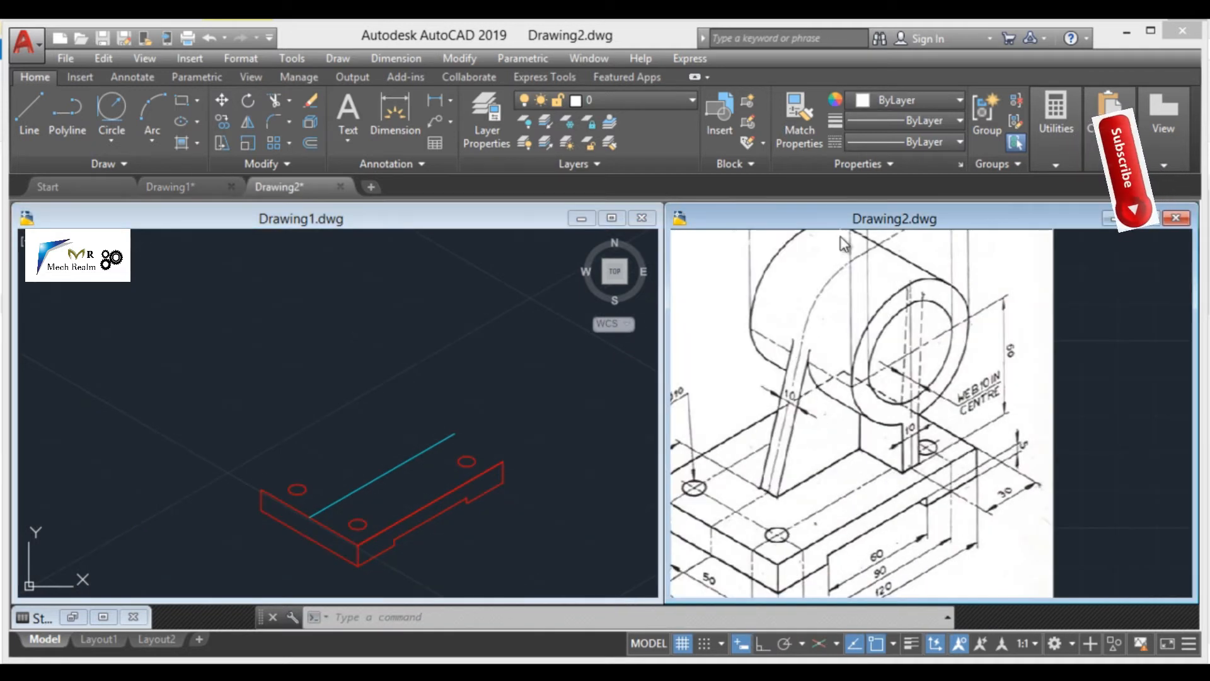
Examine the cylinder, web and offset dimensions of the bracket in the Drawing2 reference
scroll(925, 371, "down", 3)
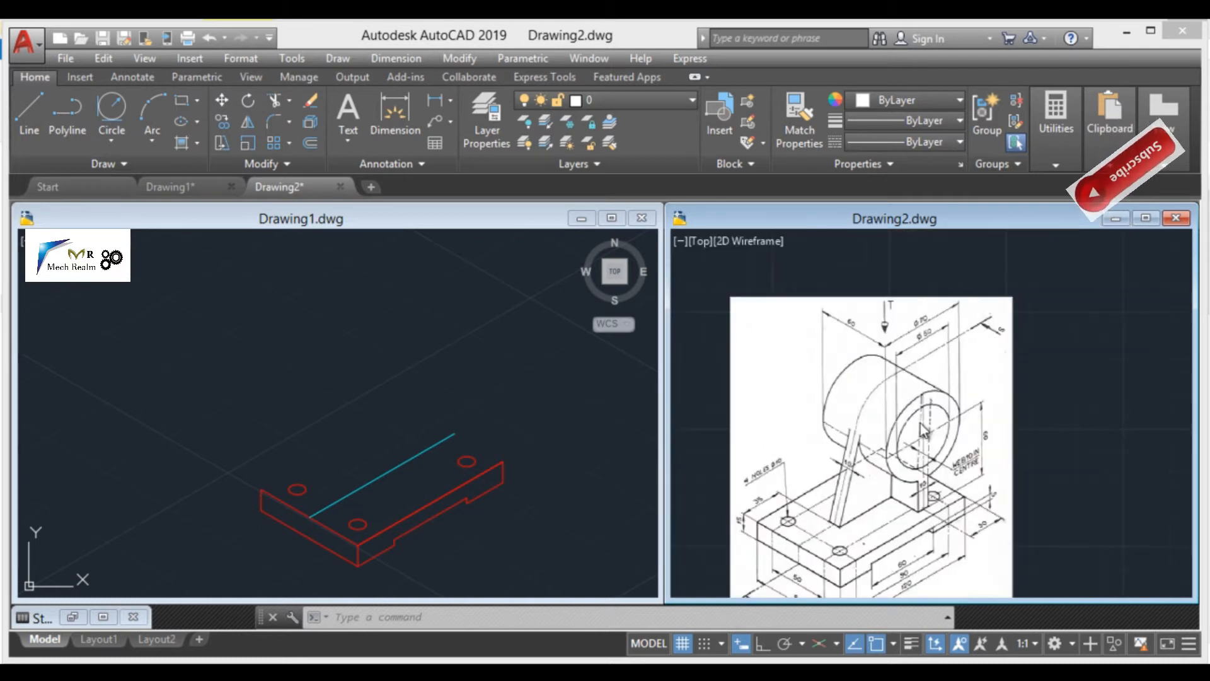
scroll(920, 391, "up", 2)
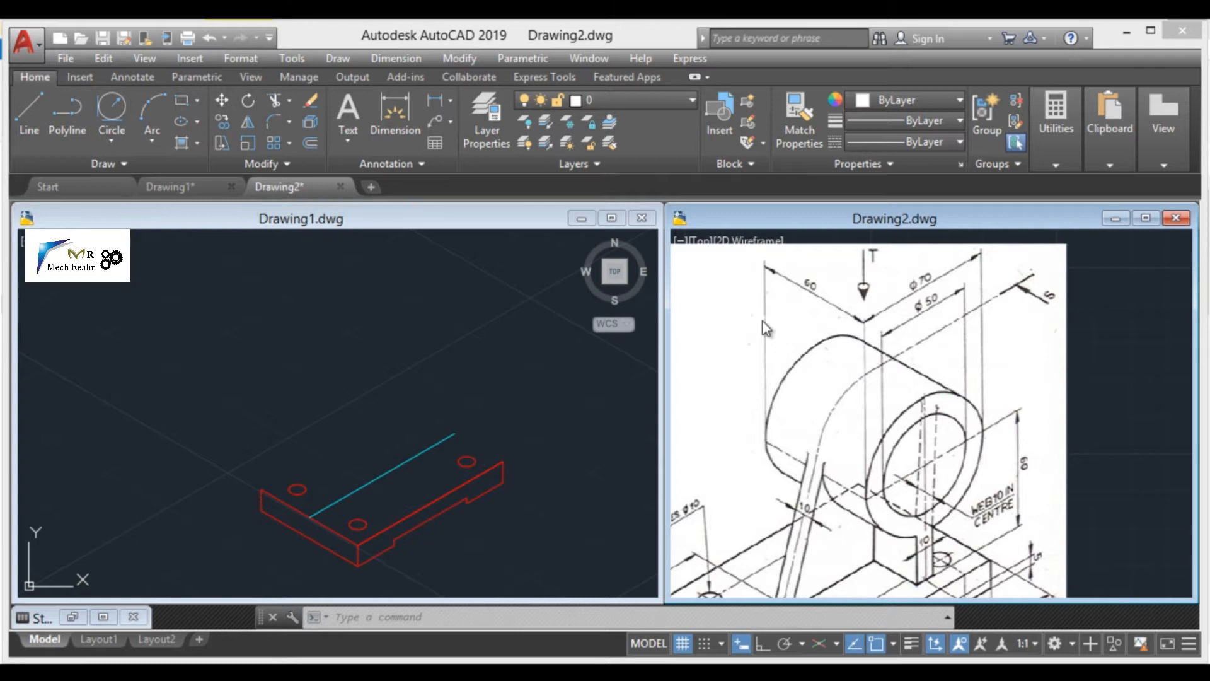
scroll(820, 359, "down", 2)
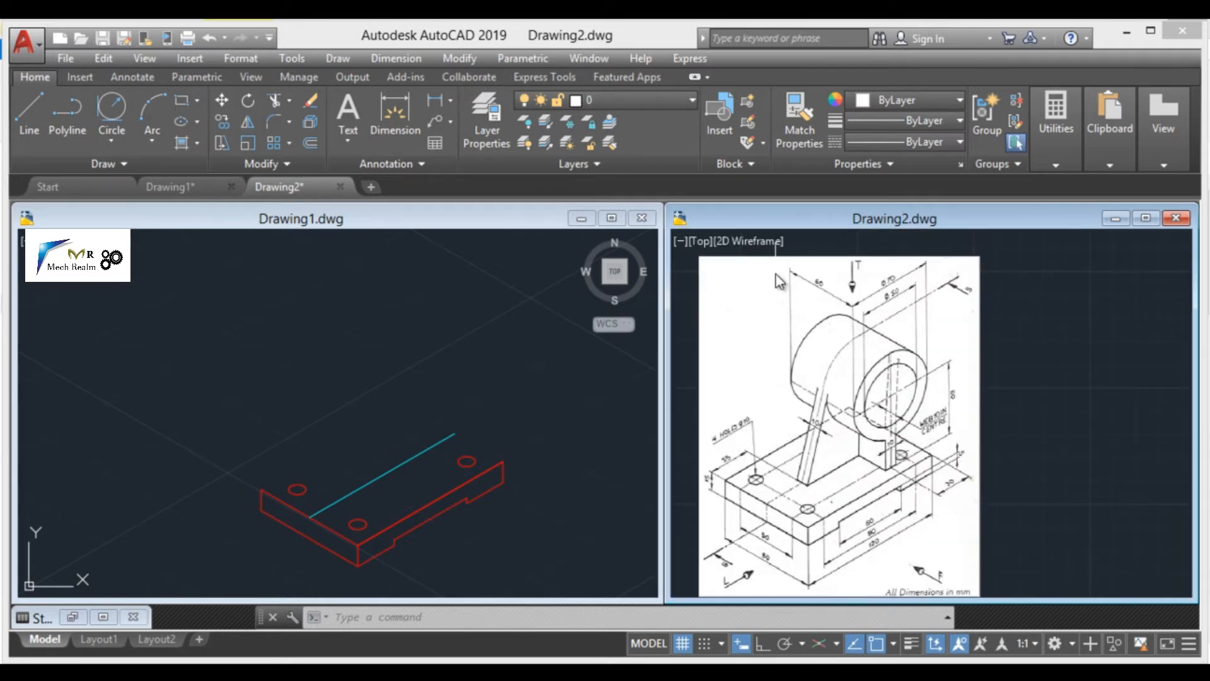
scroll(926, 403, "up", 4)
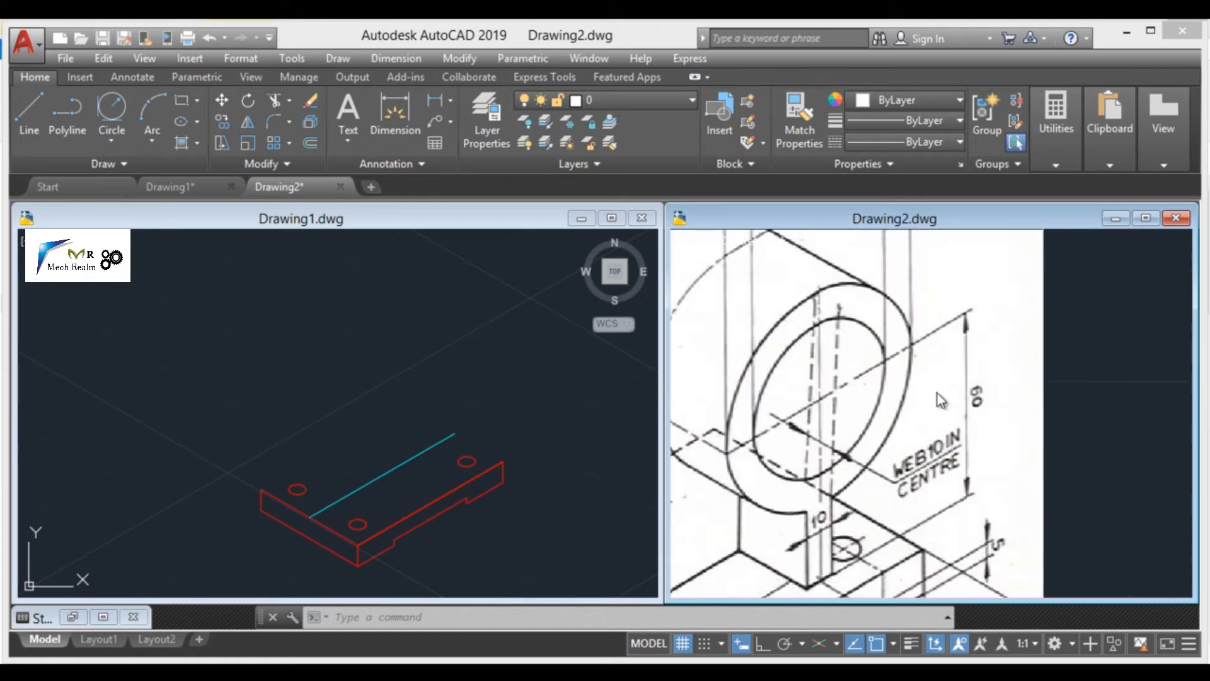
scroll(834, 400, "down", 2)
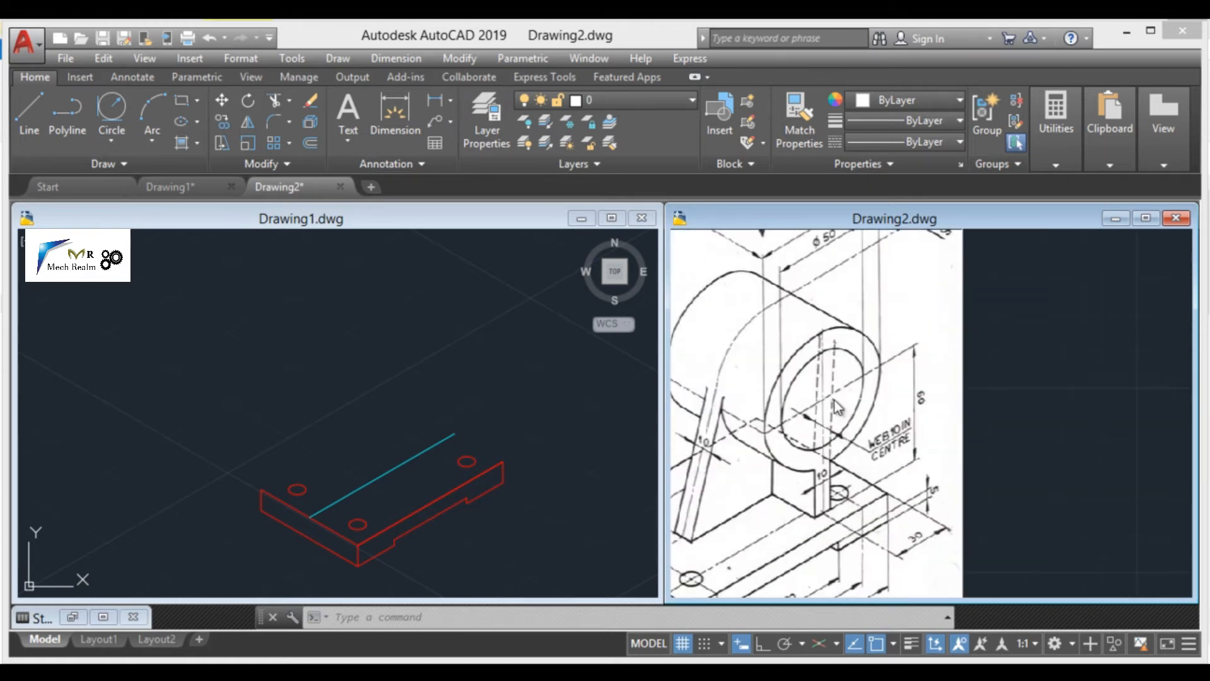
middle_click_drag(906, 450, 944, 408)
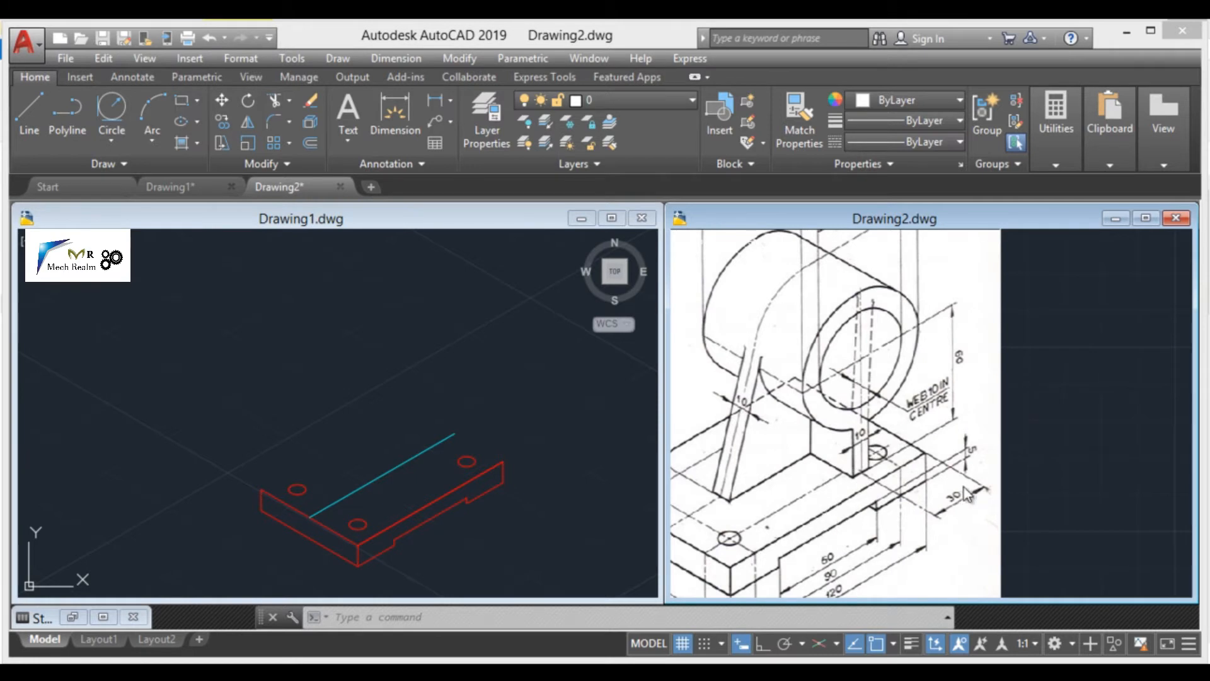
In Drawing1, draw the base's two rear top edges: 80 mm from the far upper corner, then on to the near short edge's outer corner
left_click(524, 384)
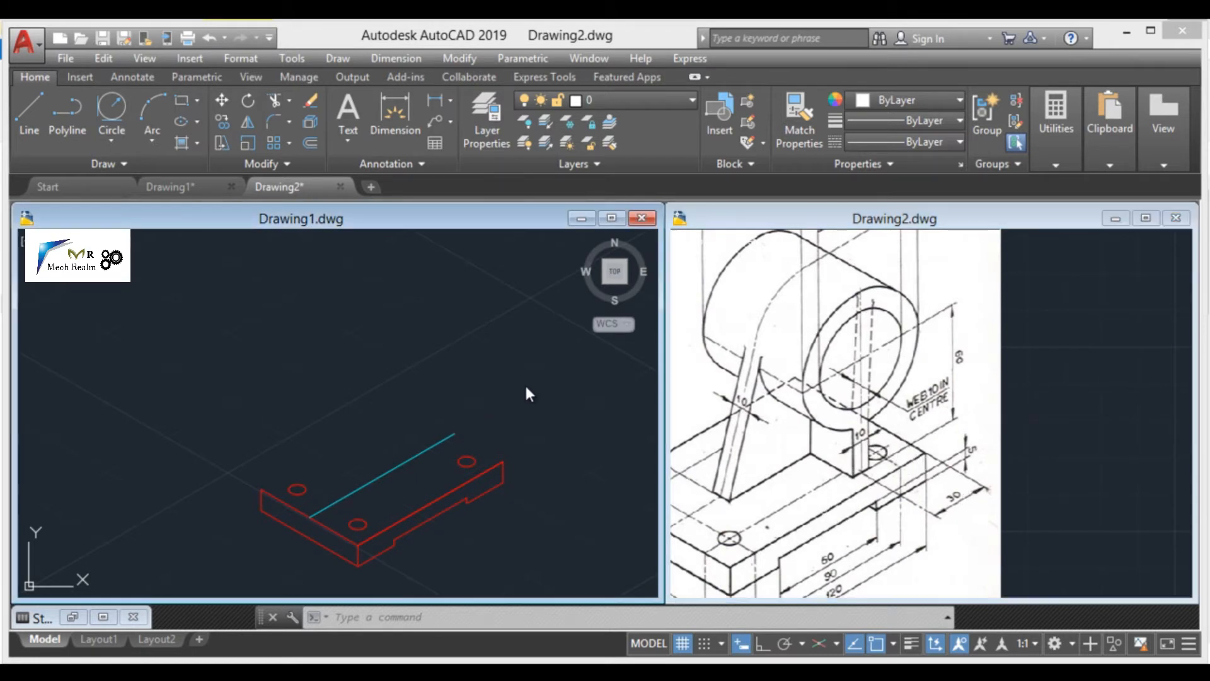
type("l")
key("Return")
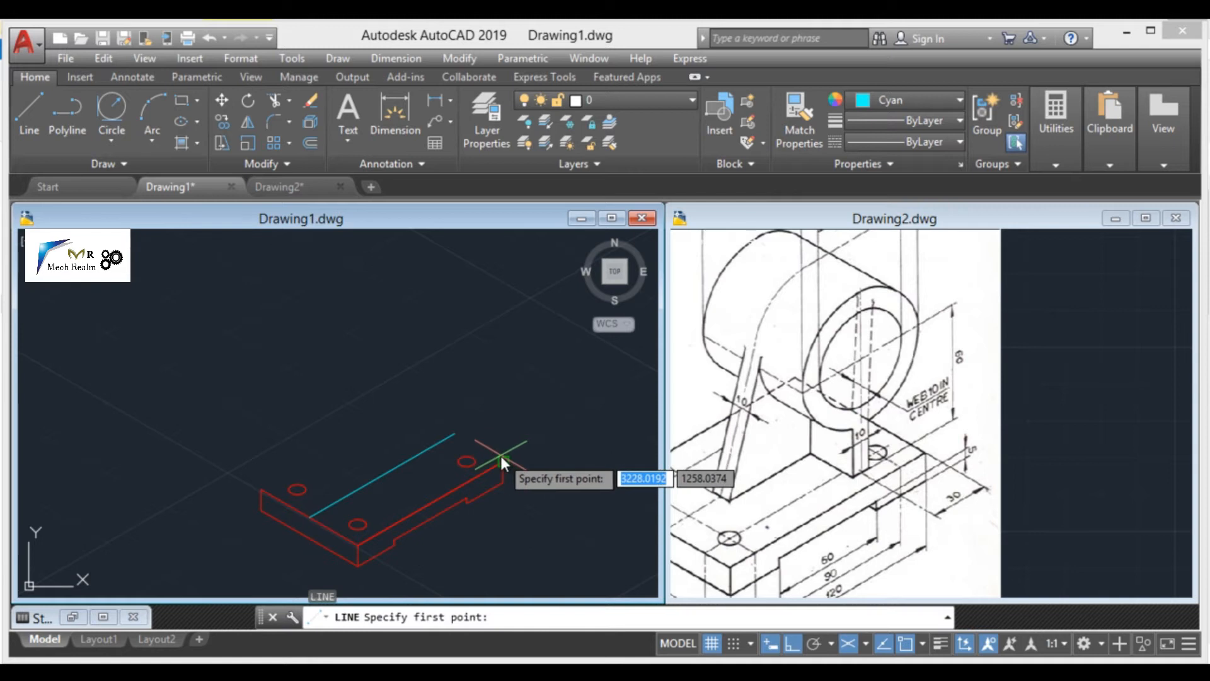
left_click(502, 460)
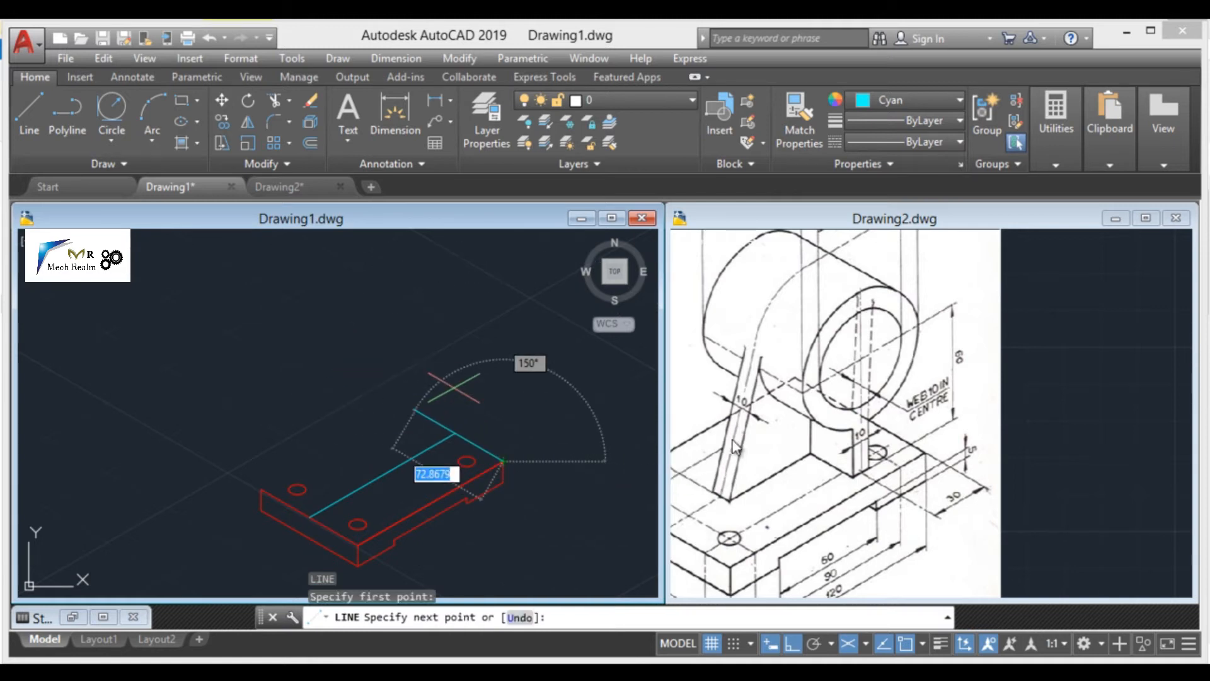
type("80")
key("Return")
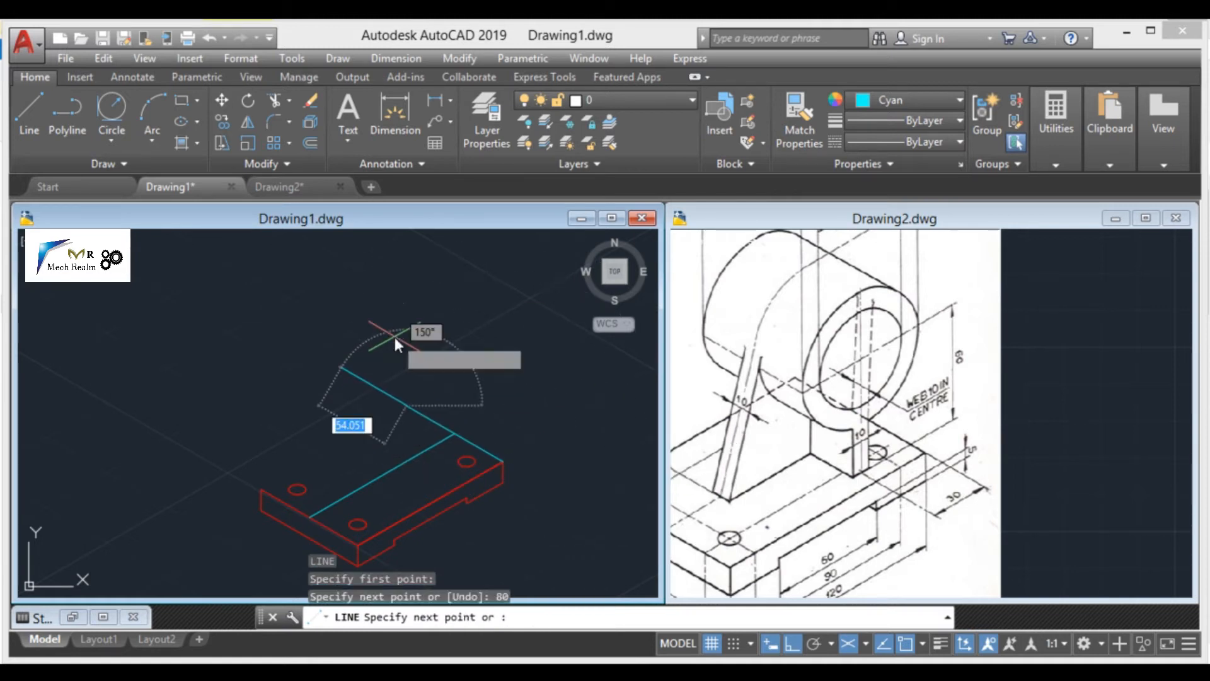
left_click(266, 487)
key("Escape")
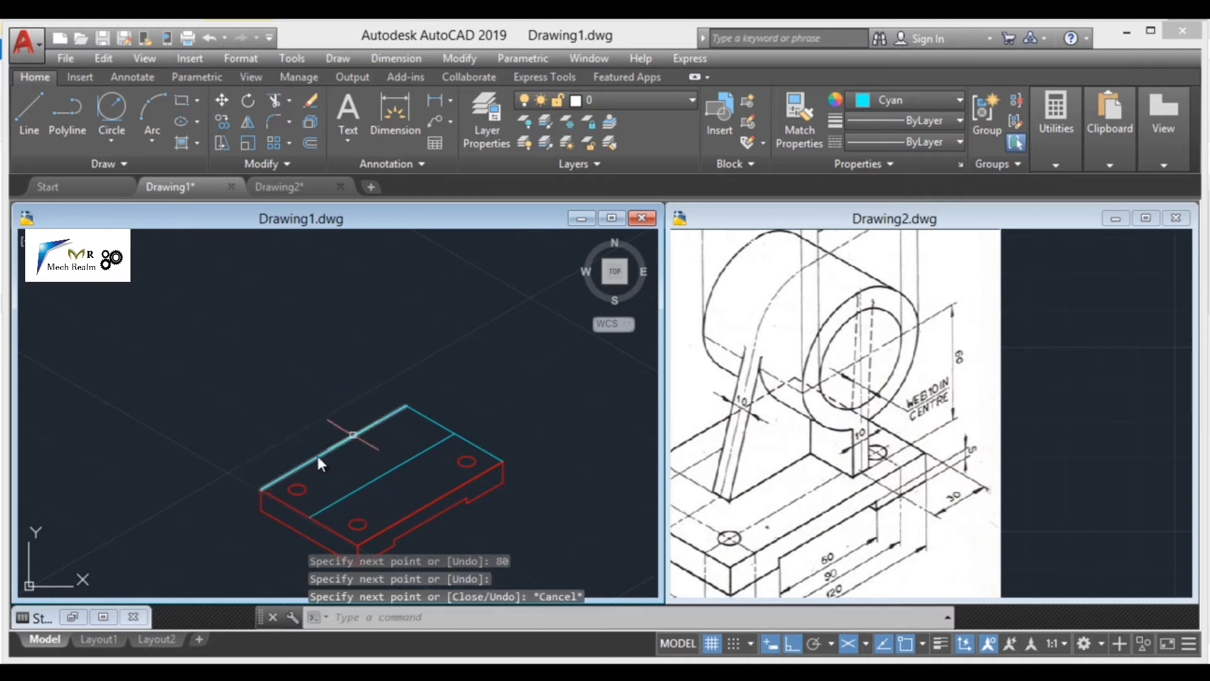
Match the two cyan rear top edges of the base to the properties of the red long front edge
left_click(799, 123)
left_click(444, 494)
left_click(431, 388)
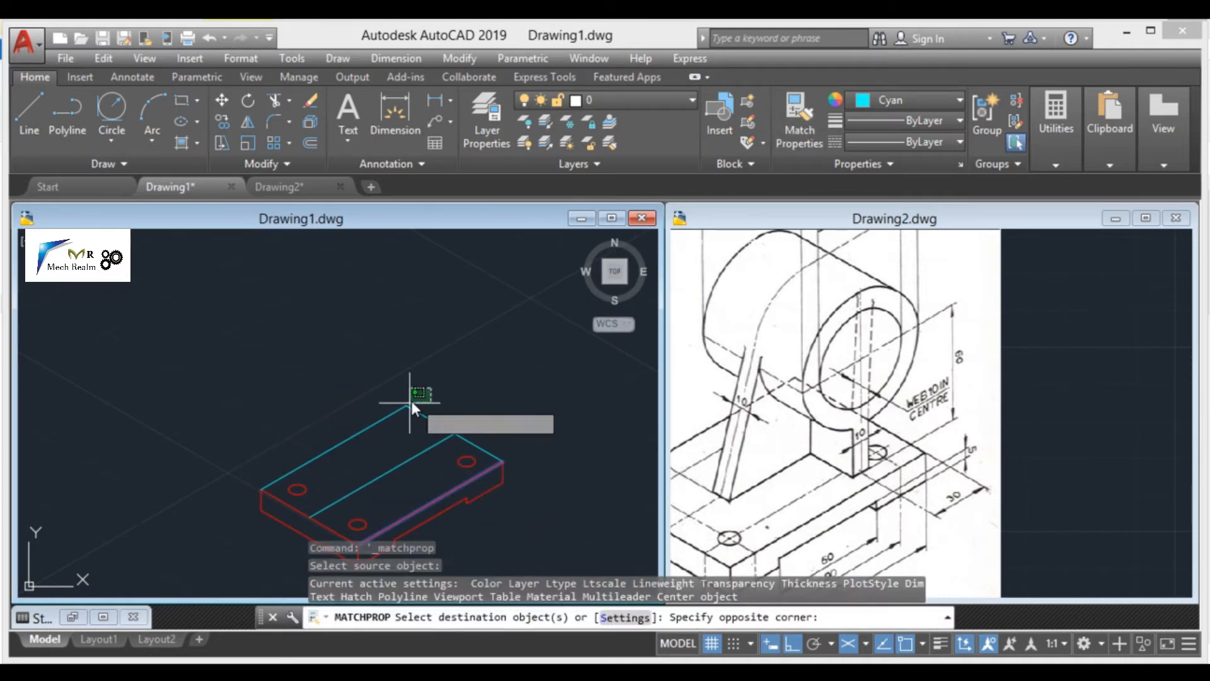
left_click(397, 416)
key("Escape")
middle_click_drag(428, 492, 450, 447)
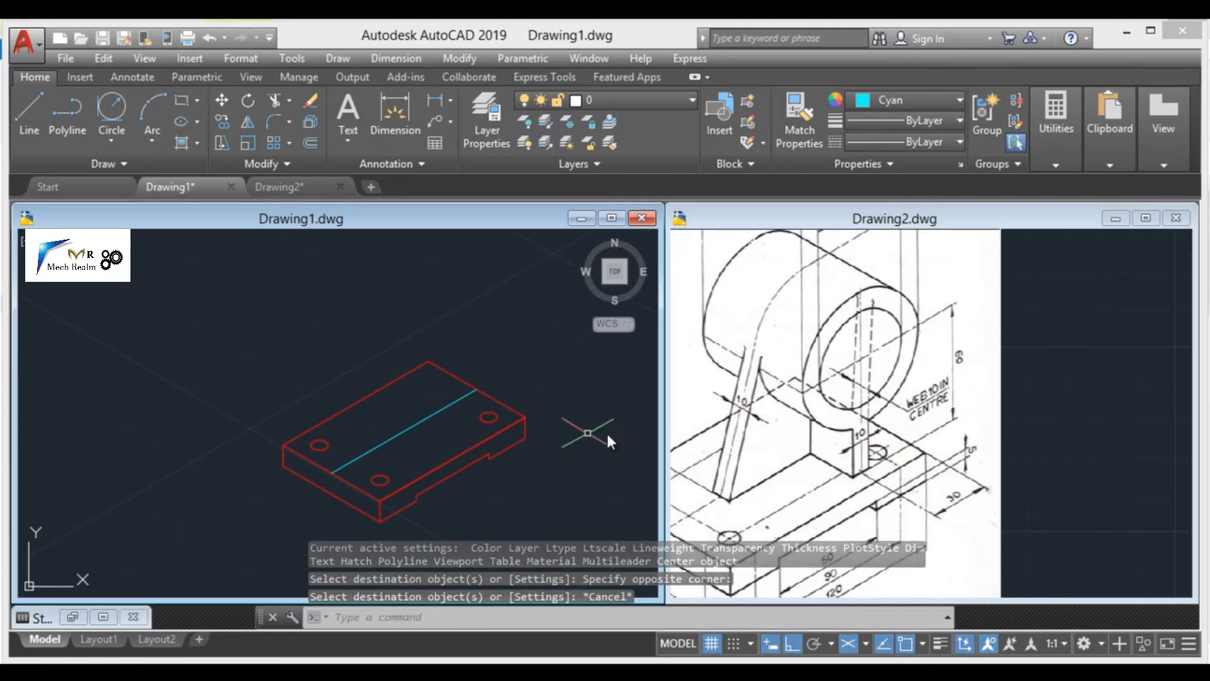
key("ctrl+Tab")
left_click(533, 504)
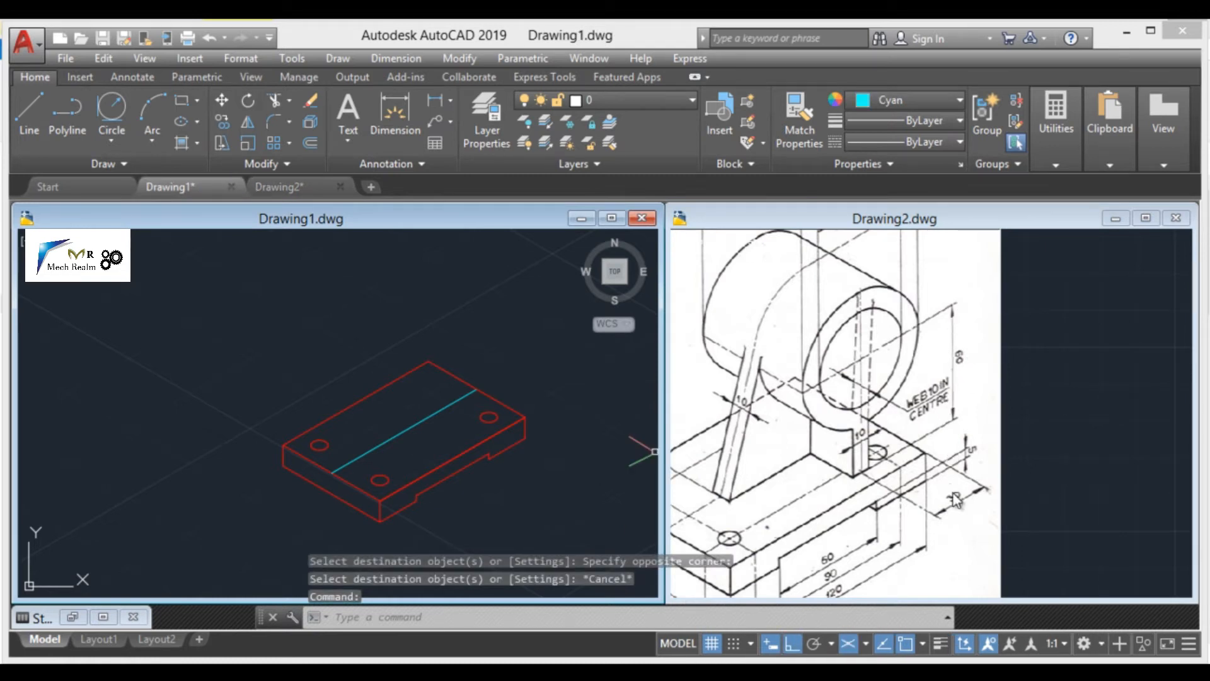
left_click(519, 508)
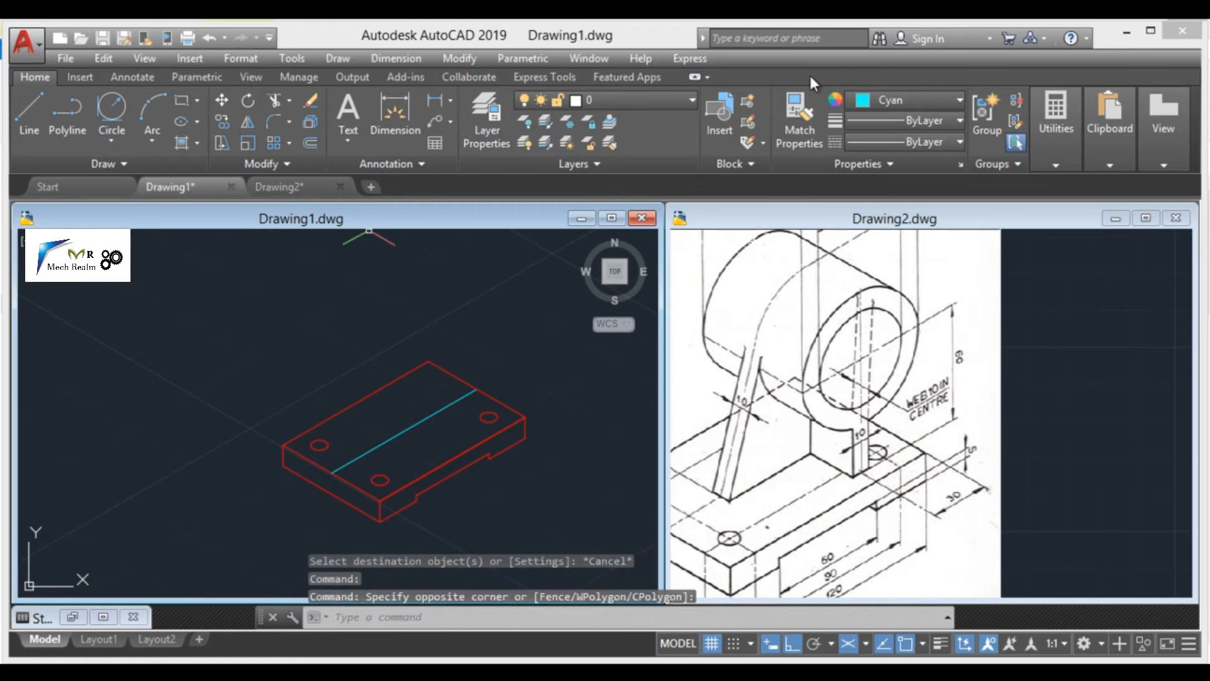
Set the current colour to yellow and draw a 30 mm line along the cyan centre line from its far end
left_click(908, 101)
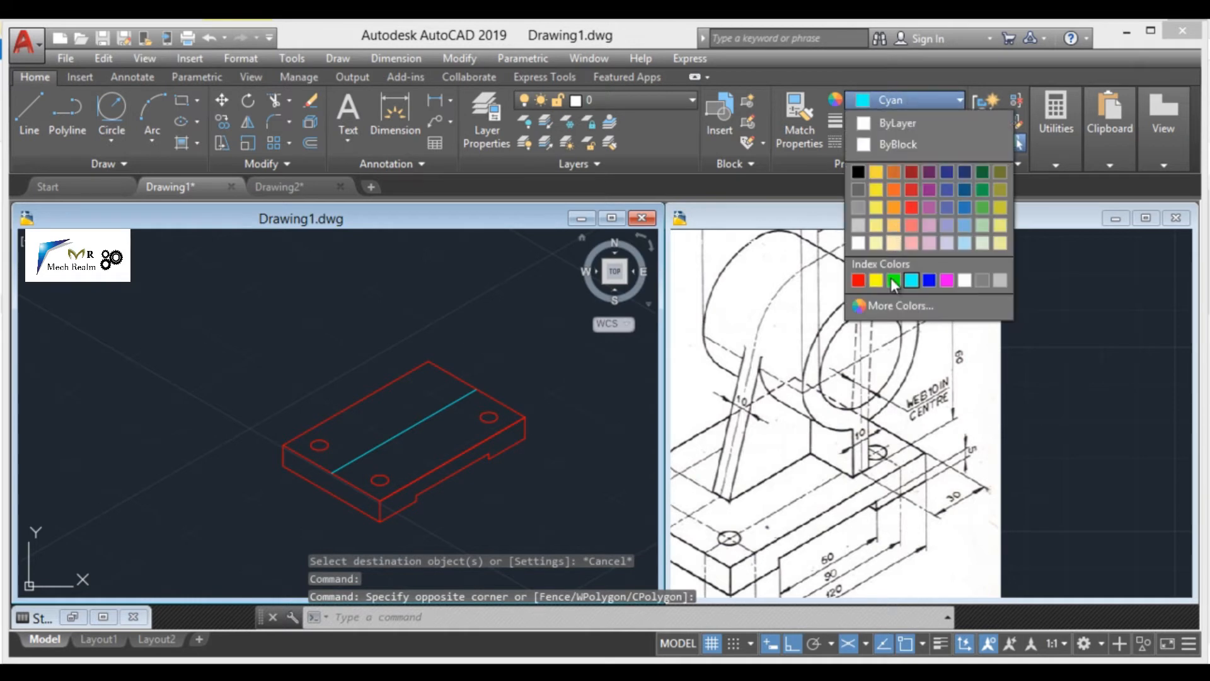
left_click(875, 280)
left_click(285, 289)
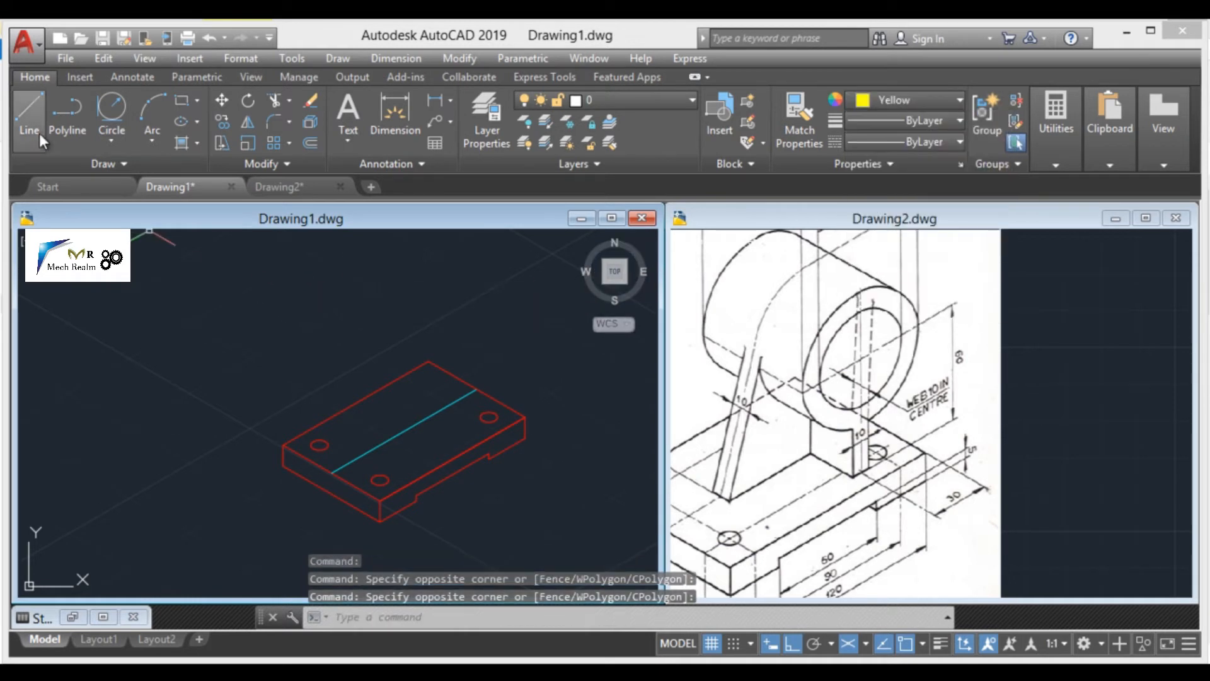
left_click(30, 117)
scroll(484, 397, "up", 2)
left_click(470, 382)
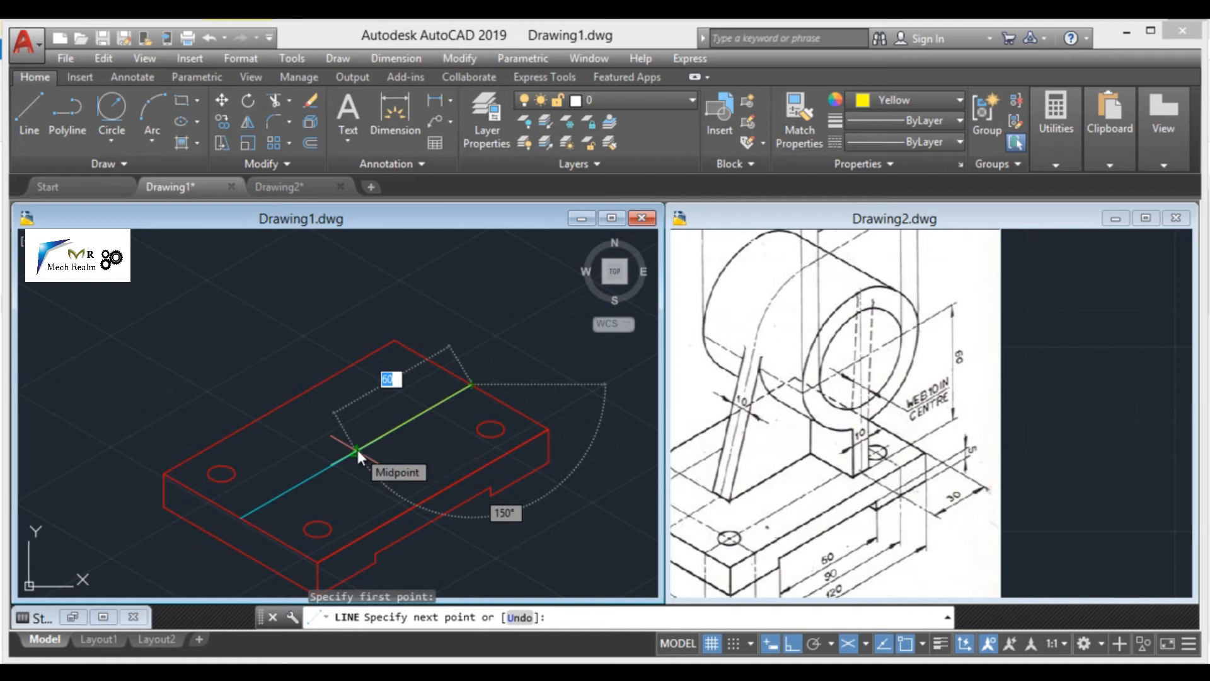
type("30")
key("Return")
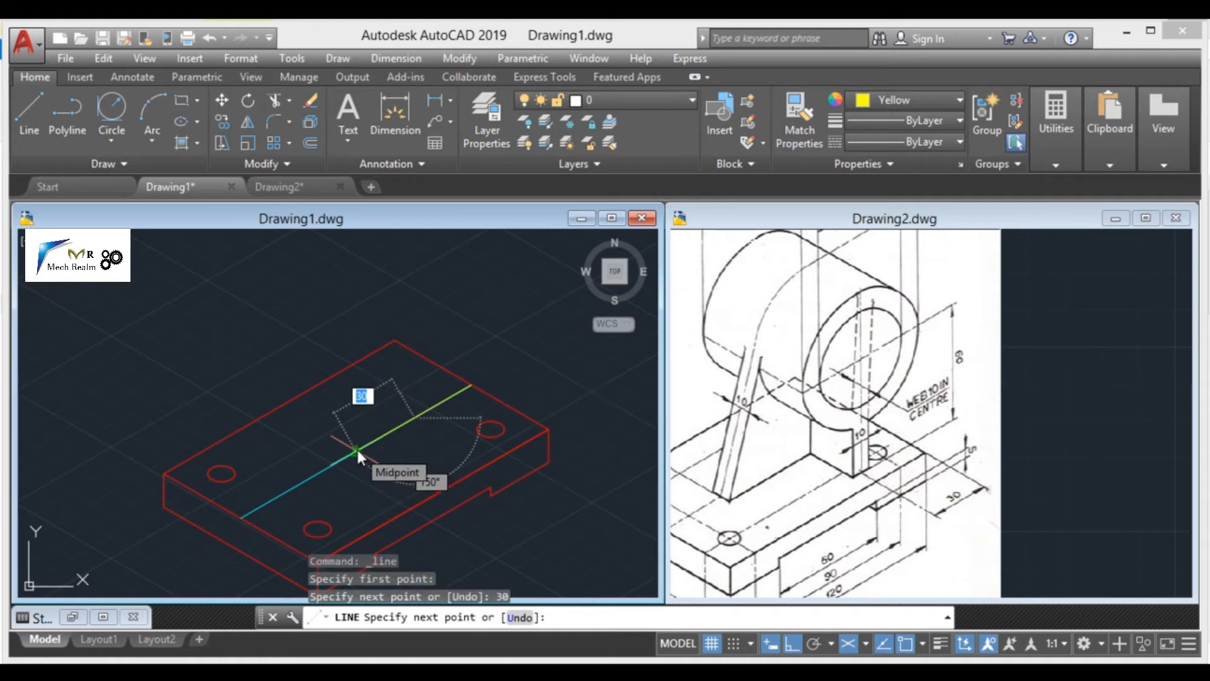
Switch to the right isoplane and continue the line 60 mm vertically upward to locate the cylinder's centre
middle_click_drag(441, 274, 433, 351)
key("F5")
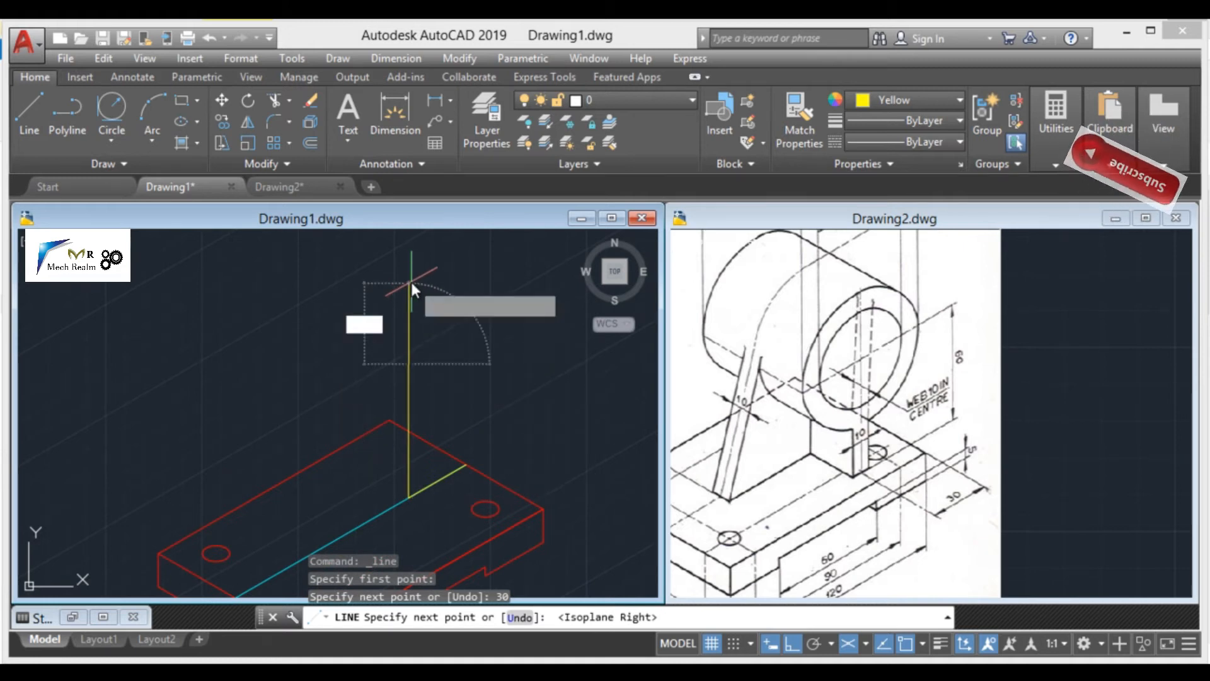
type("60")
key("Return")
key("Escape")
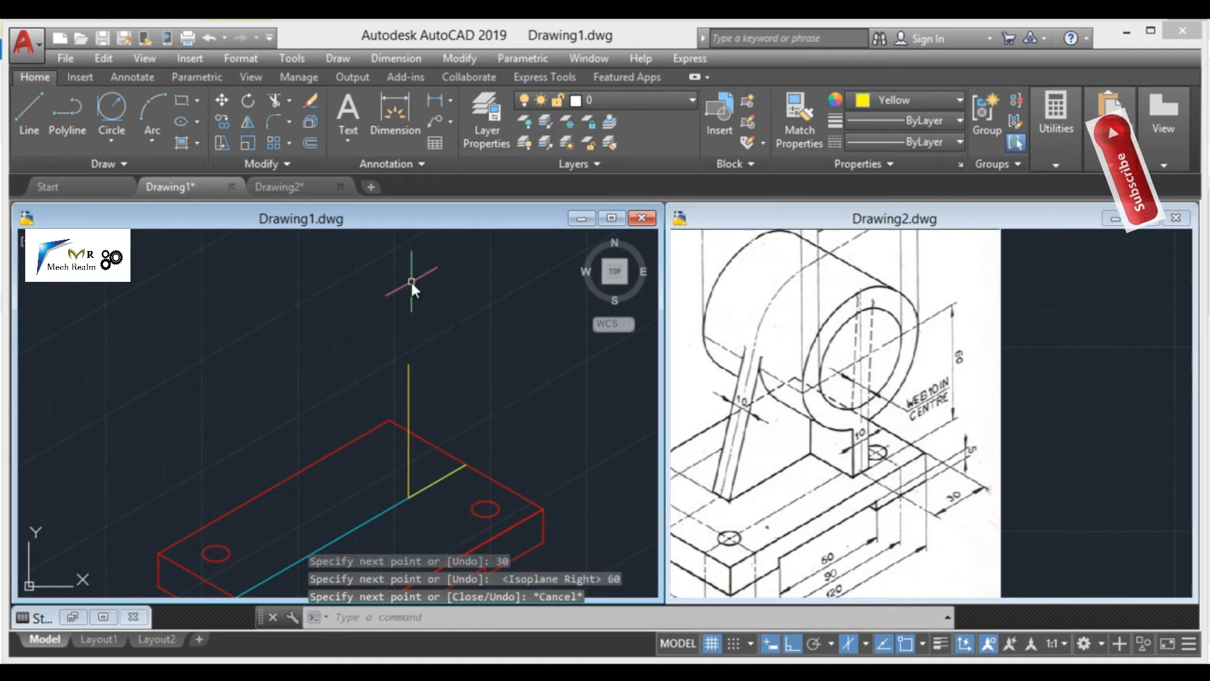
Examine the cylinder's length, diameters and centre height in the Drawing2 reference
left_click(797, 287)
scroll(895, 370, "up", 3)
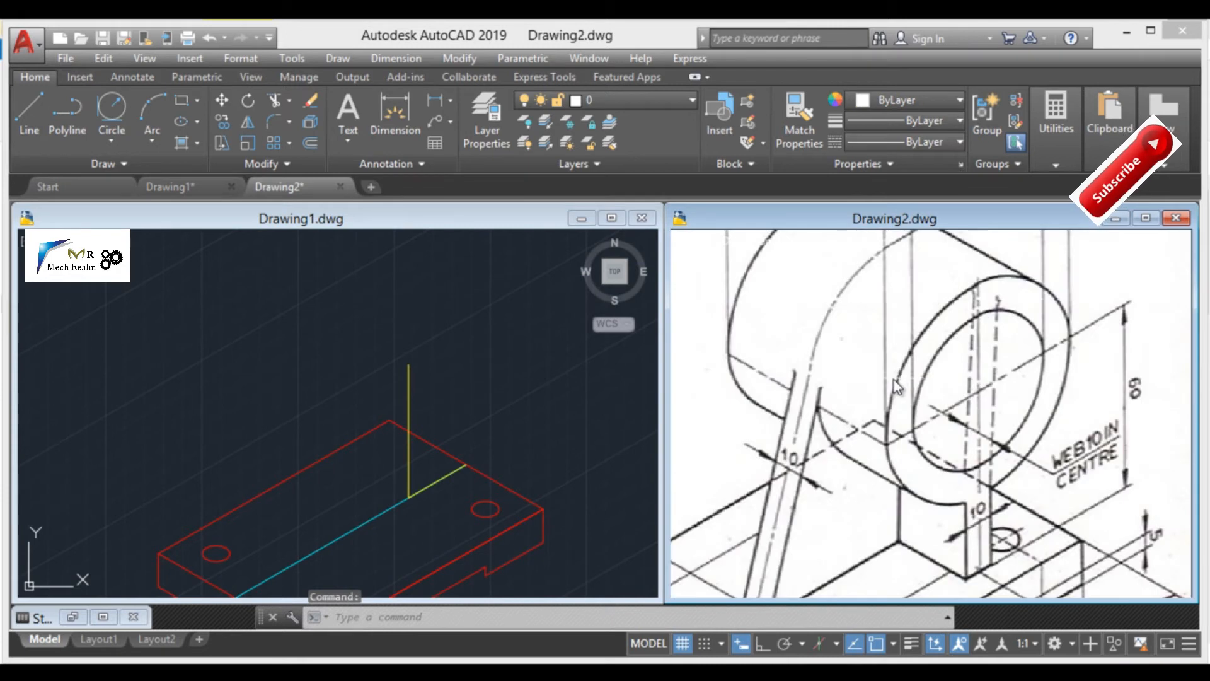
scroll(893, 379, "down", 2)
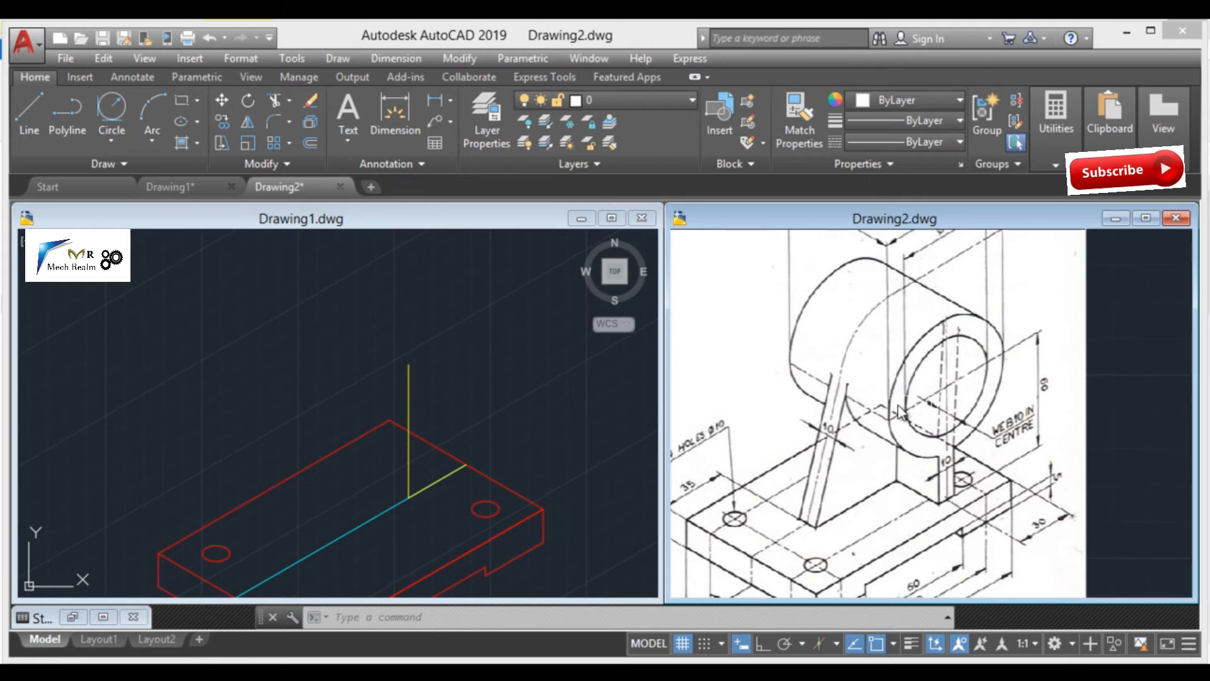
left_click(516, 379)
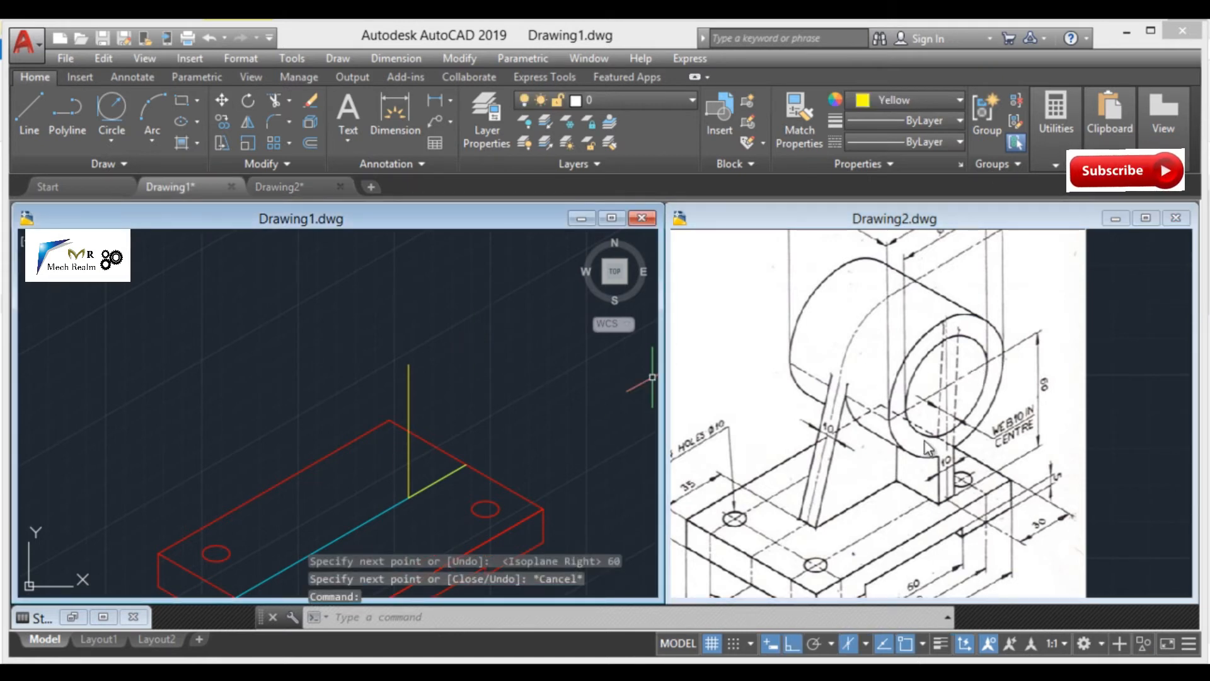
left_click(920, 368)
middle_click_drag(898, 334, 902, 401)
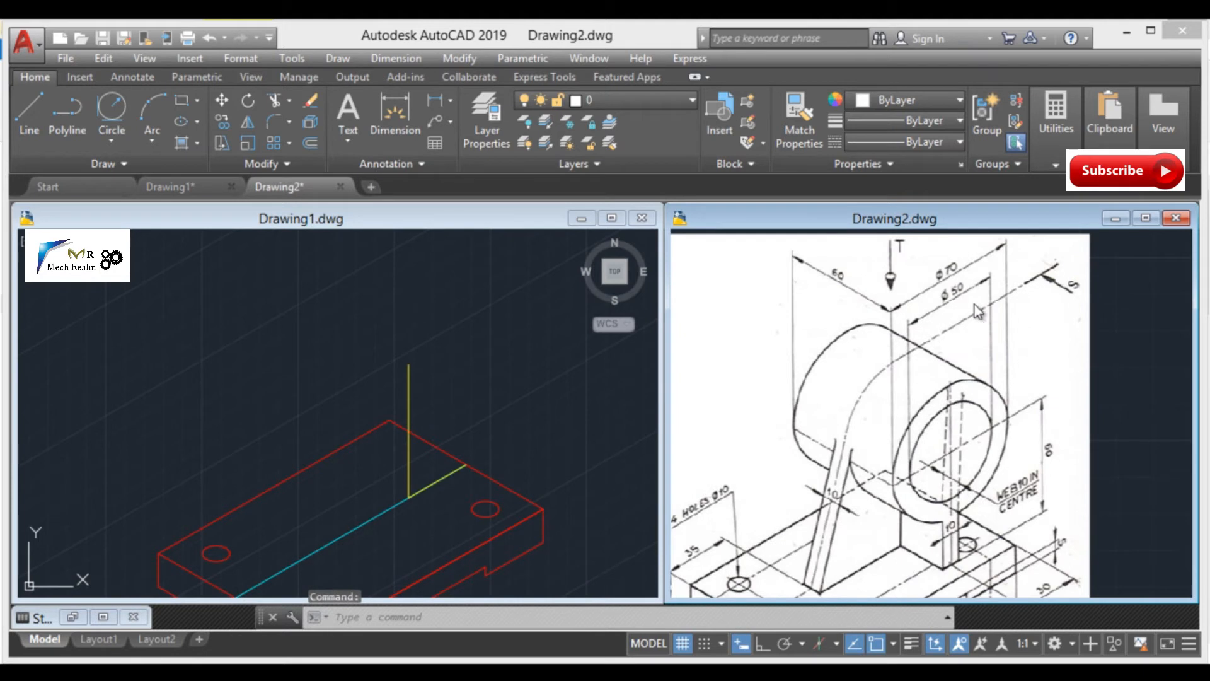
In Drawing1, draw a 70 mm diameter isocircle centred on the upper end of the vertical yellow line
left_click(474, 322)
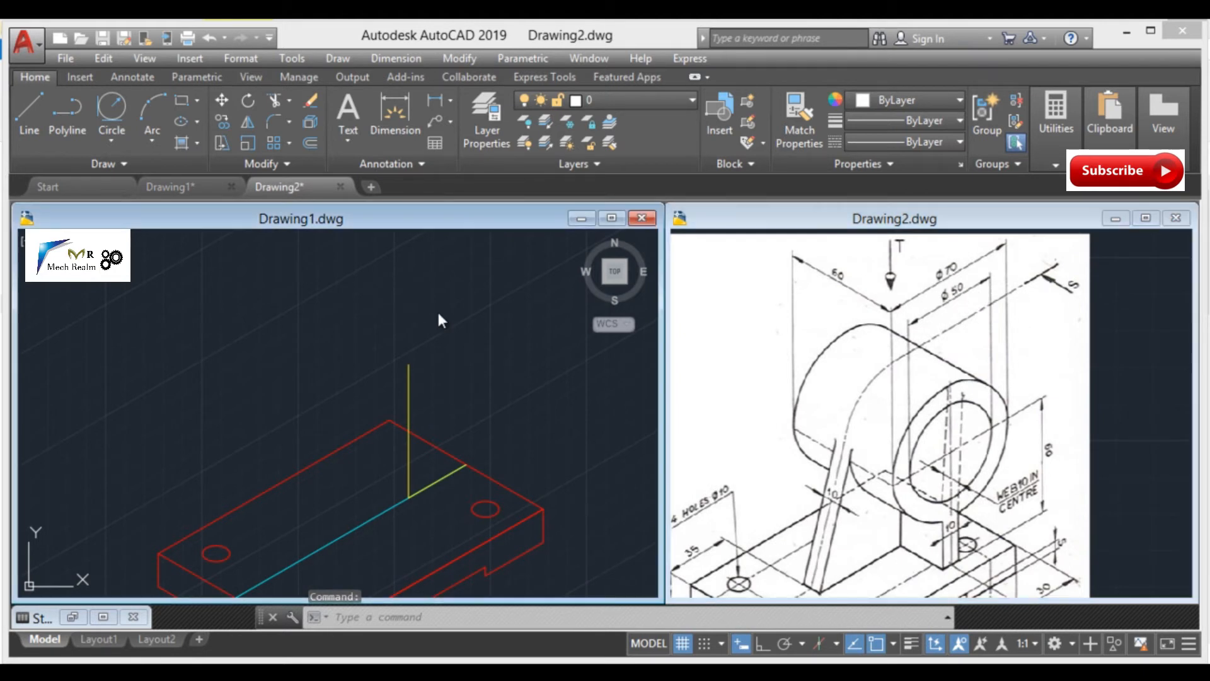
type("el")
key("Return")
type("i")
key("Return")
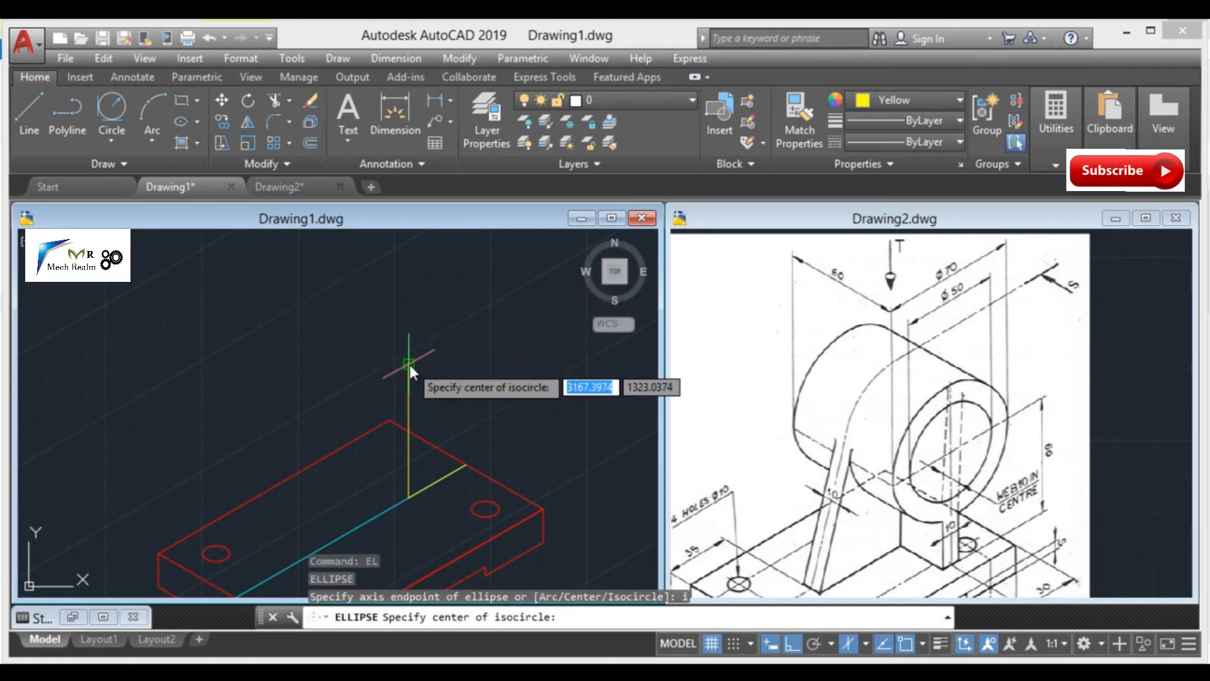
left_click(409, 363)
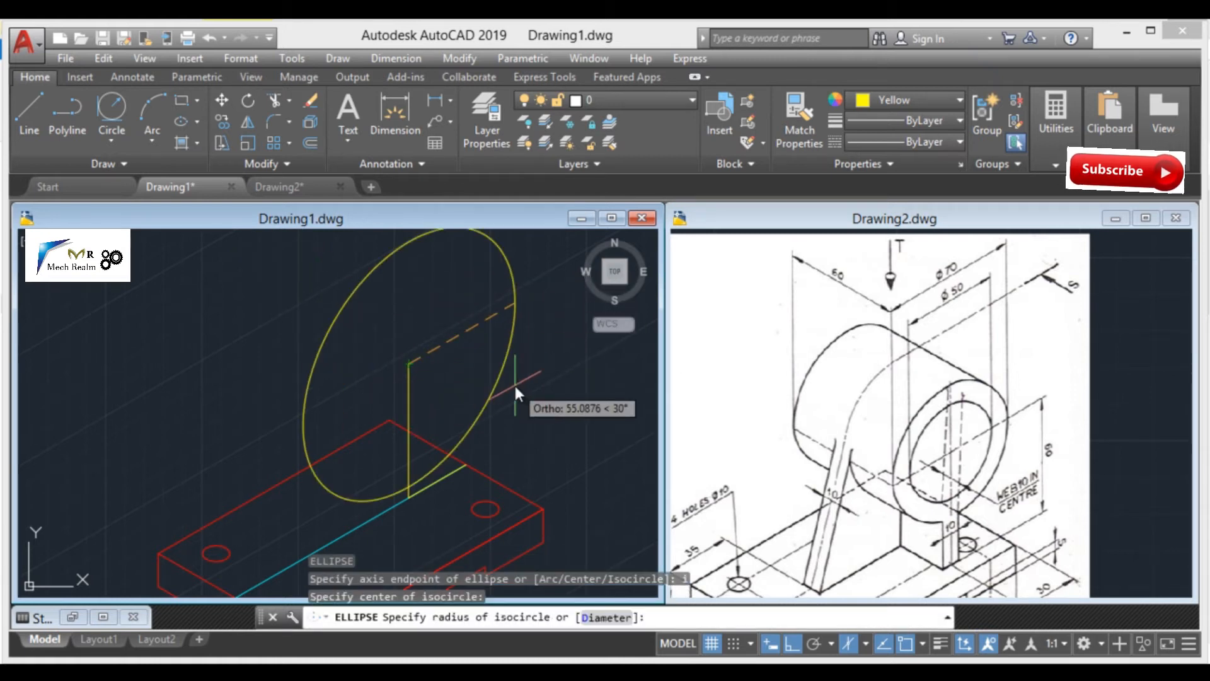
type("d")
key("Return")
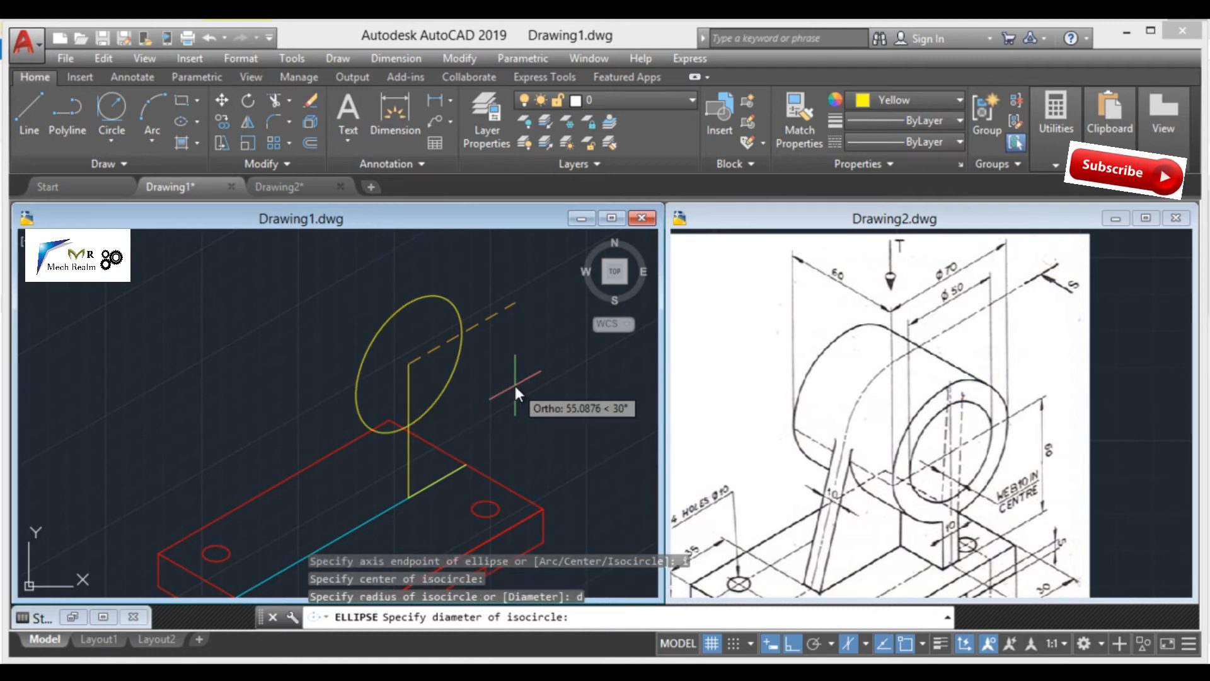
type("70")
key("Return")
Draw a concentric 50 mm diameter isocircle at the upper end of the vertical yellow line
type("el")
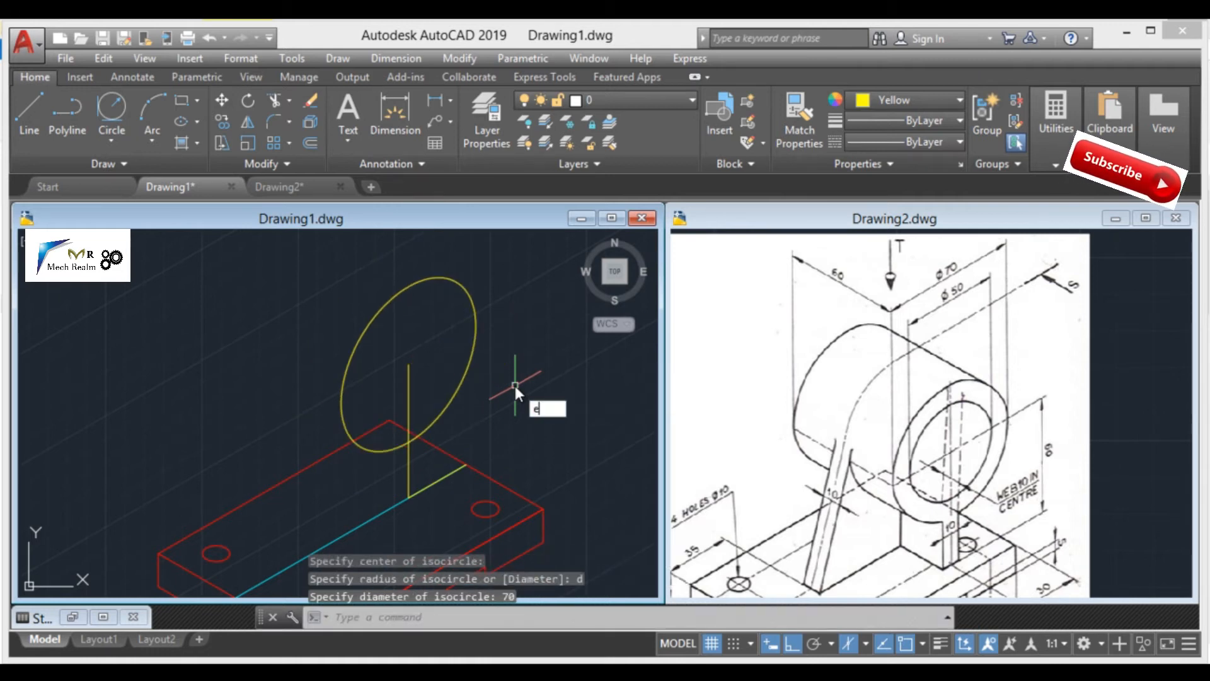
key("Return")
type("i")
key("Return")
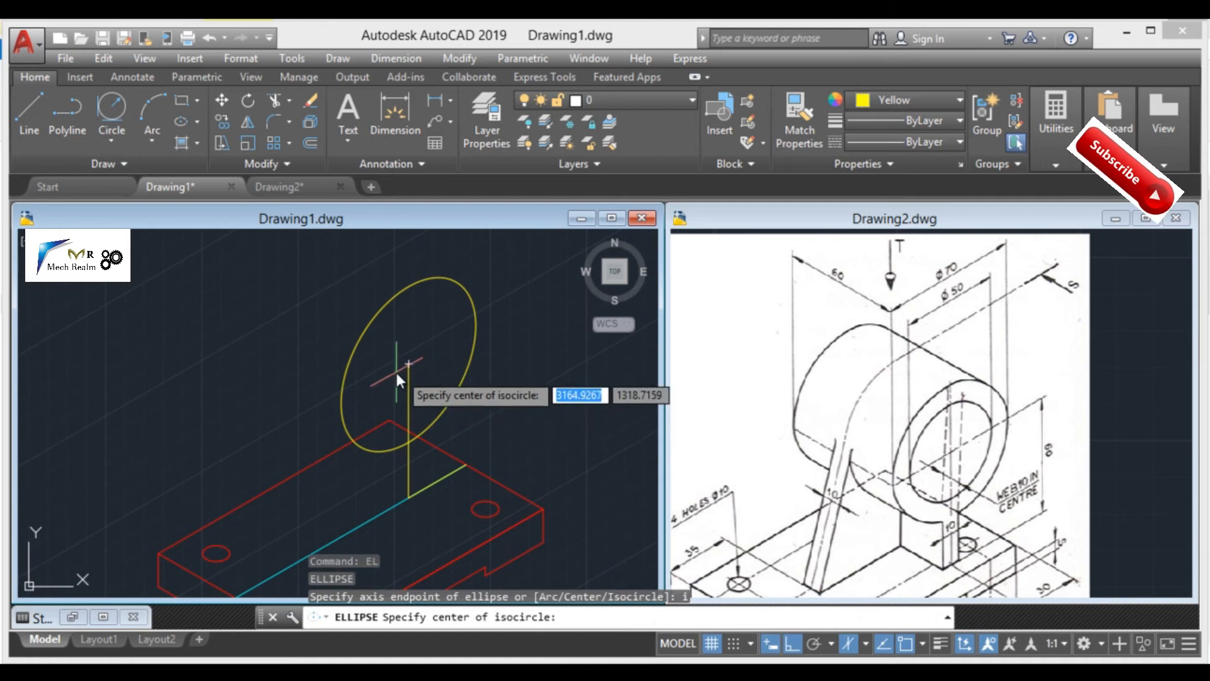
left_click(409, 363)
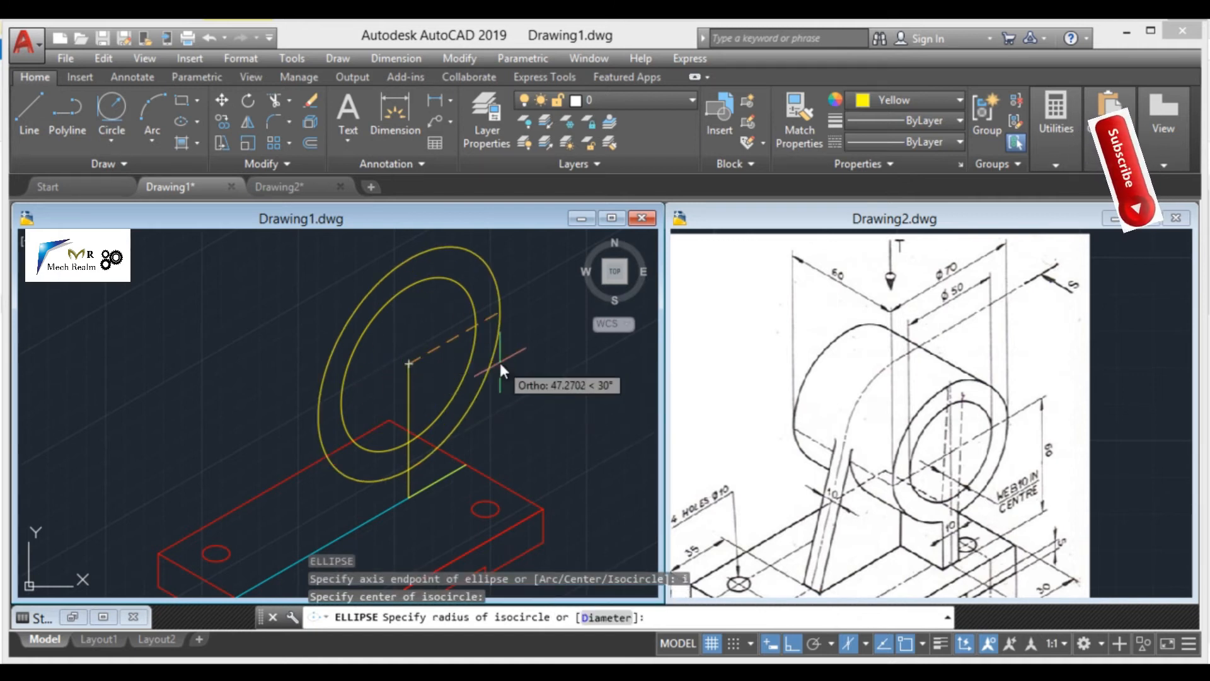
type("d")
key("Return")
type("50")
key("Return")
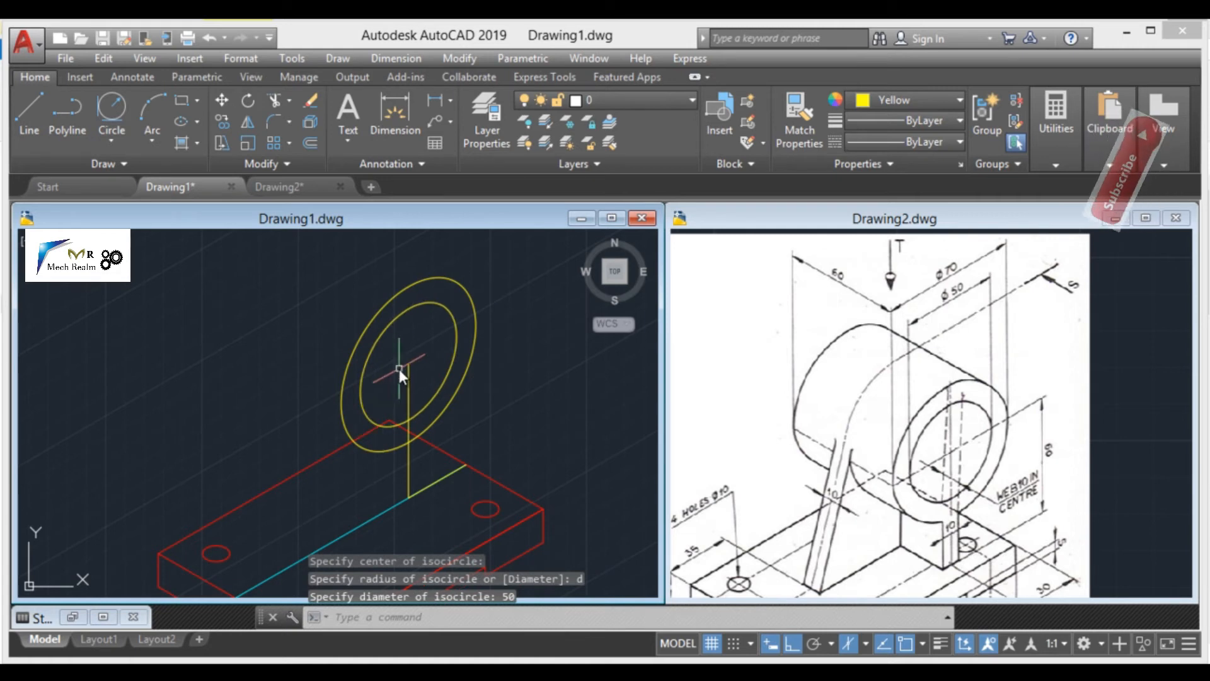
Copy both isocircles and the vertical line 30 mm toward the front at 330°, using the line's lower end as base point
middle_click_drag(415, 399, 445, 360)
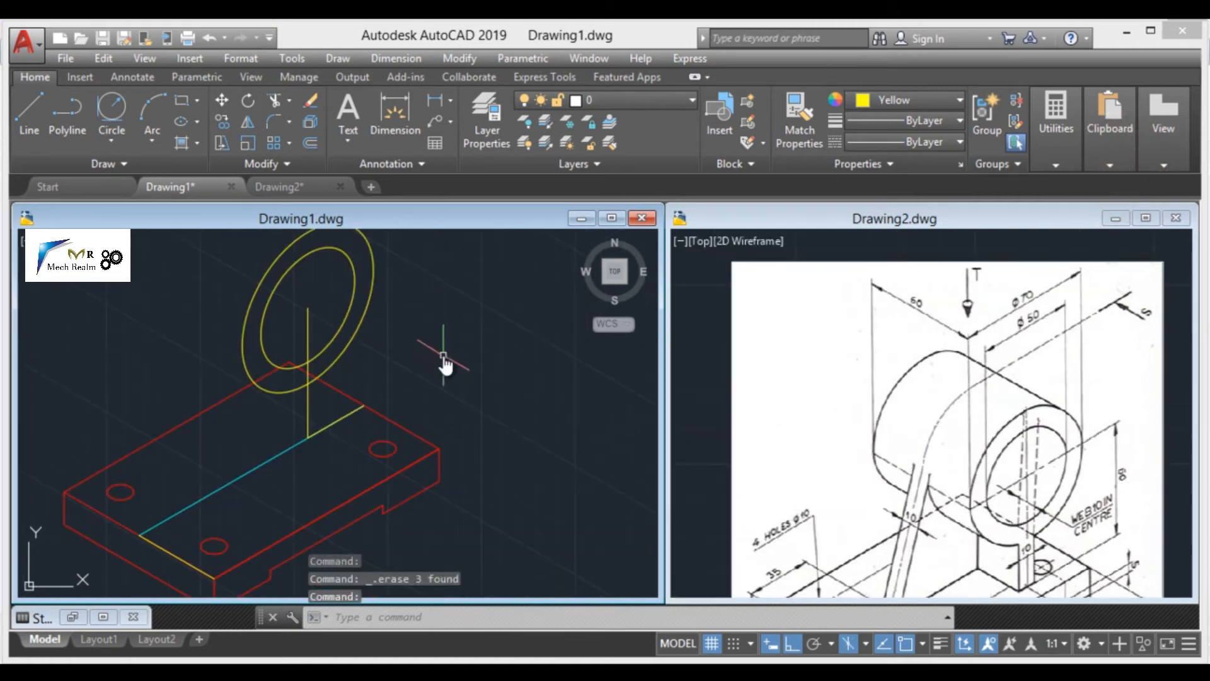
middle_click_drag(432, 351, 528, 379)
type("co")
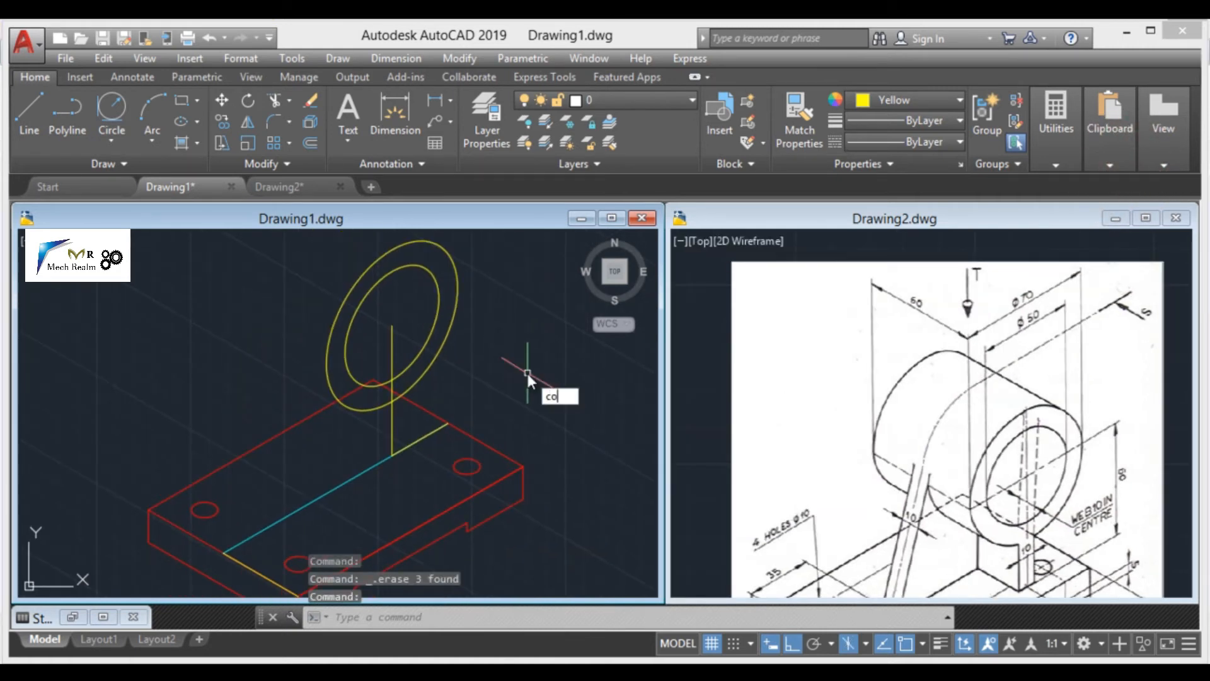
key("Return")
left_click(489, 372)
left_click(400, 347)
left_click(400, 347)
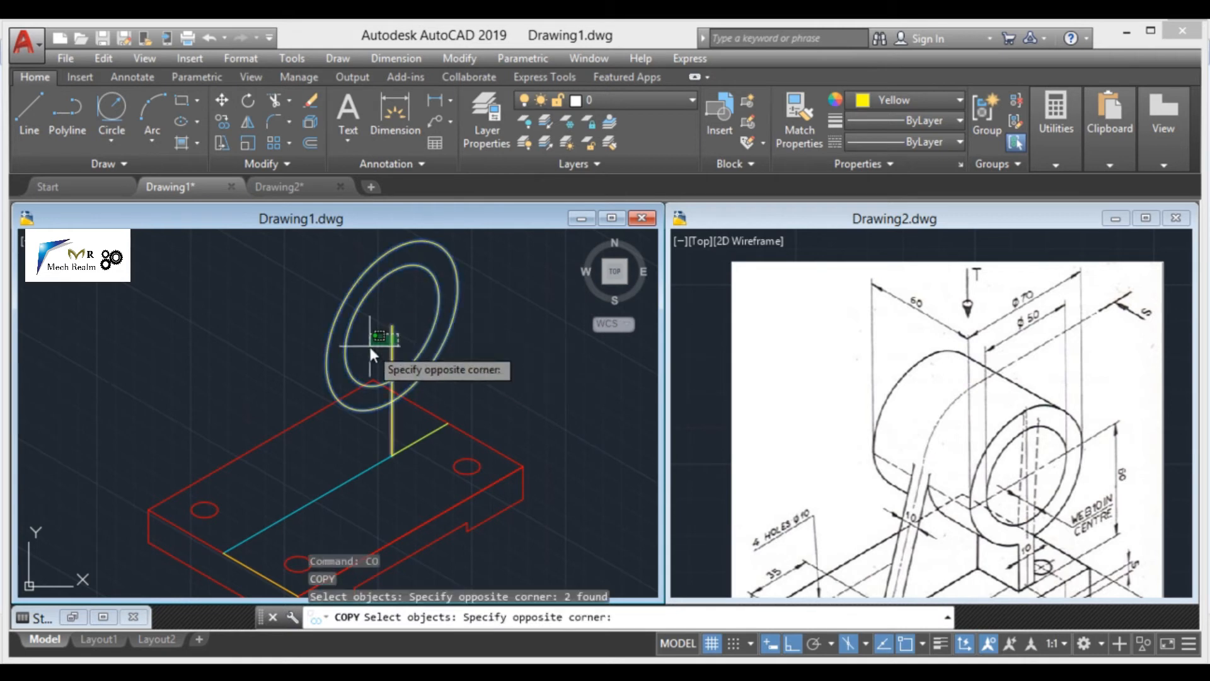
left_click(369, 346)
key("Return")
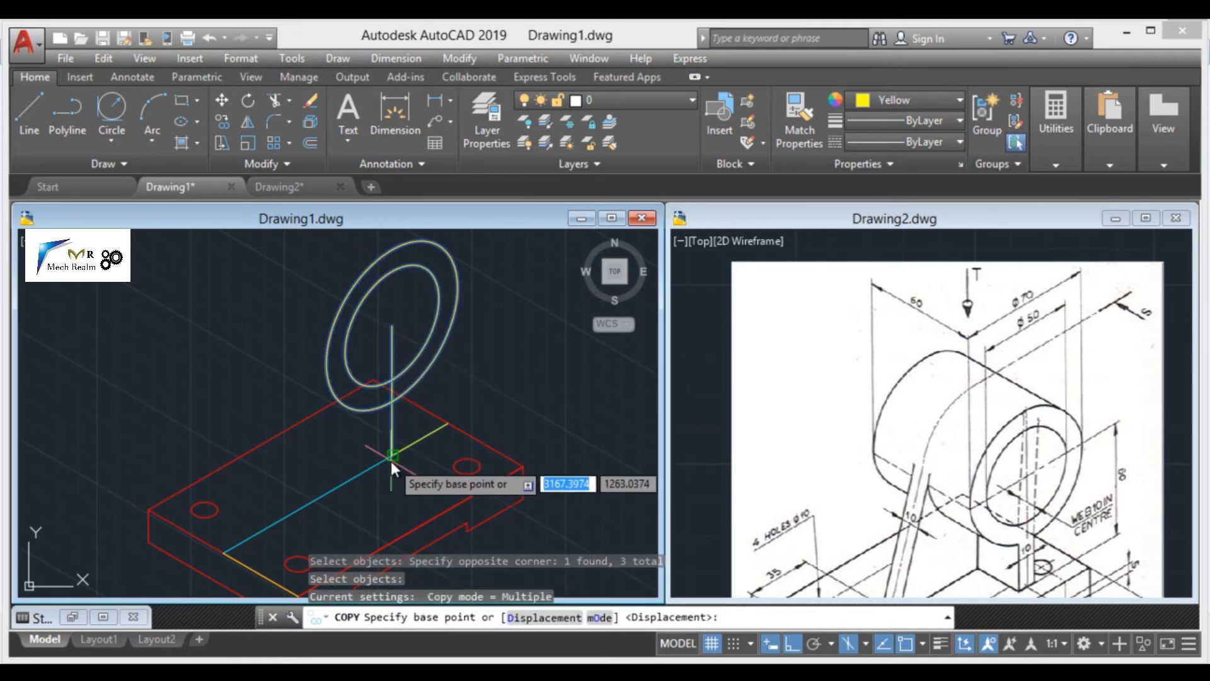
left_click(391, 456)
middle_click_drag(380, 447, 300, 365)
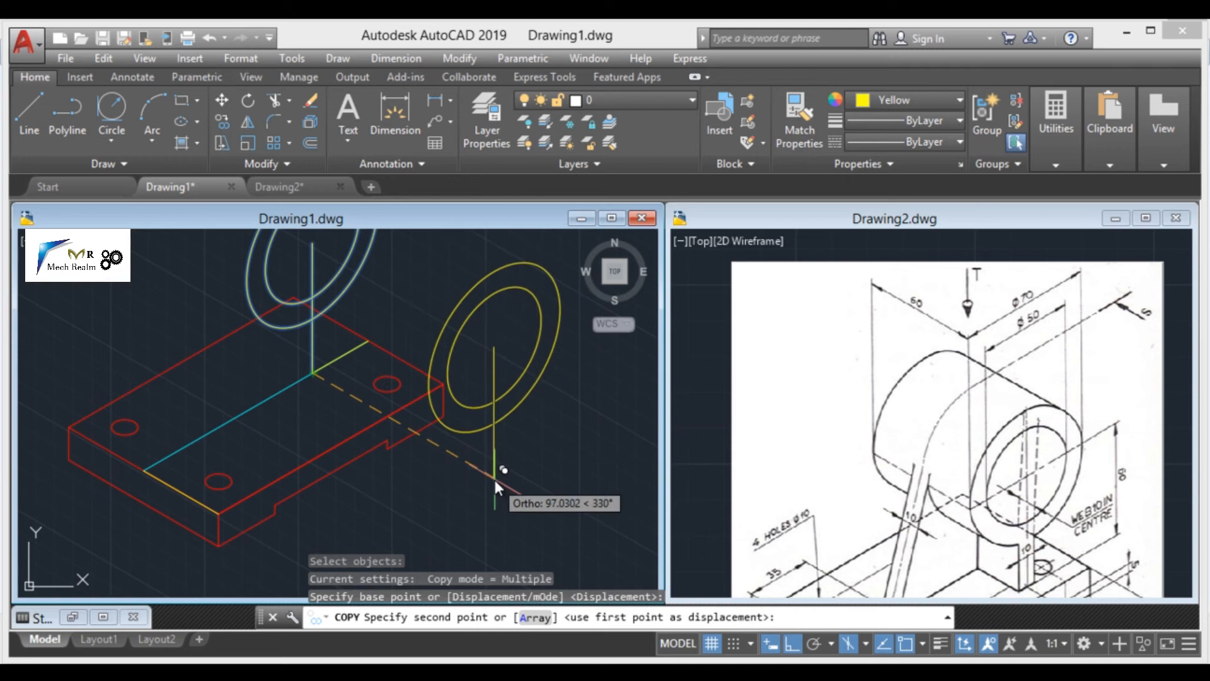
type("30")
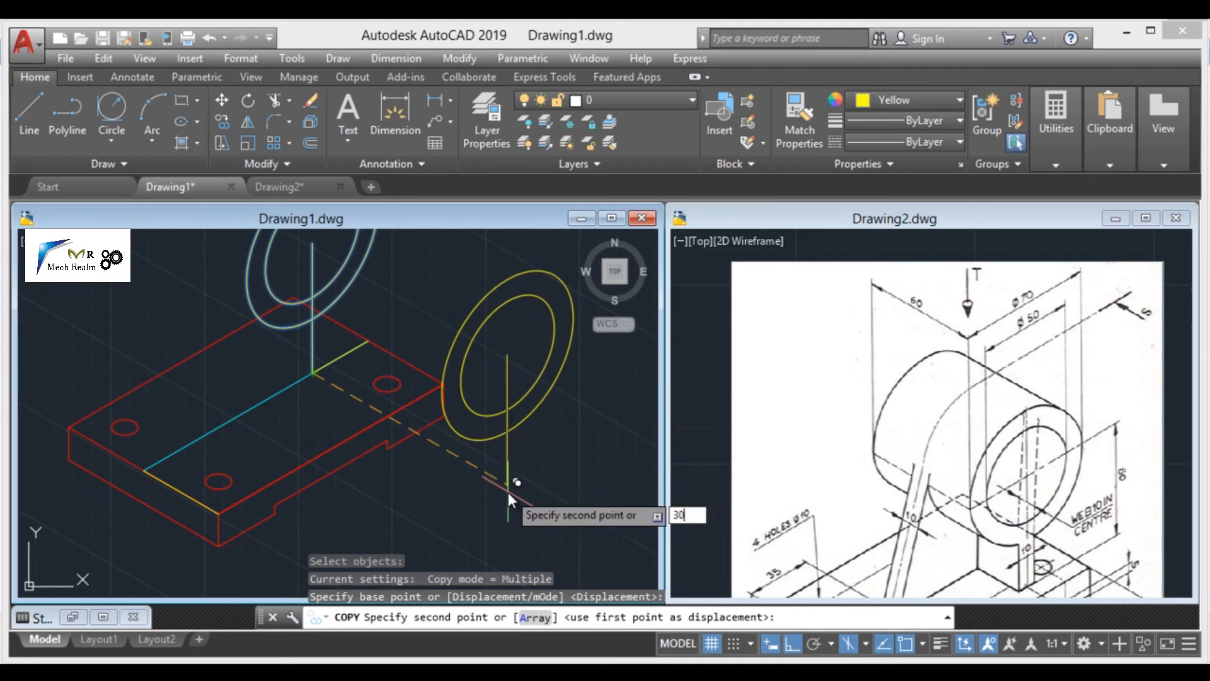
key("Return")
Place a second copy of the isocircles and vertical line 30 mm toward the rear, and finish copying
middle_click_drag(228, 305, 270, 376)
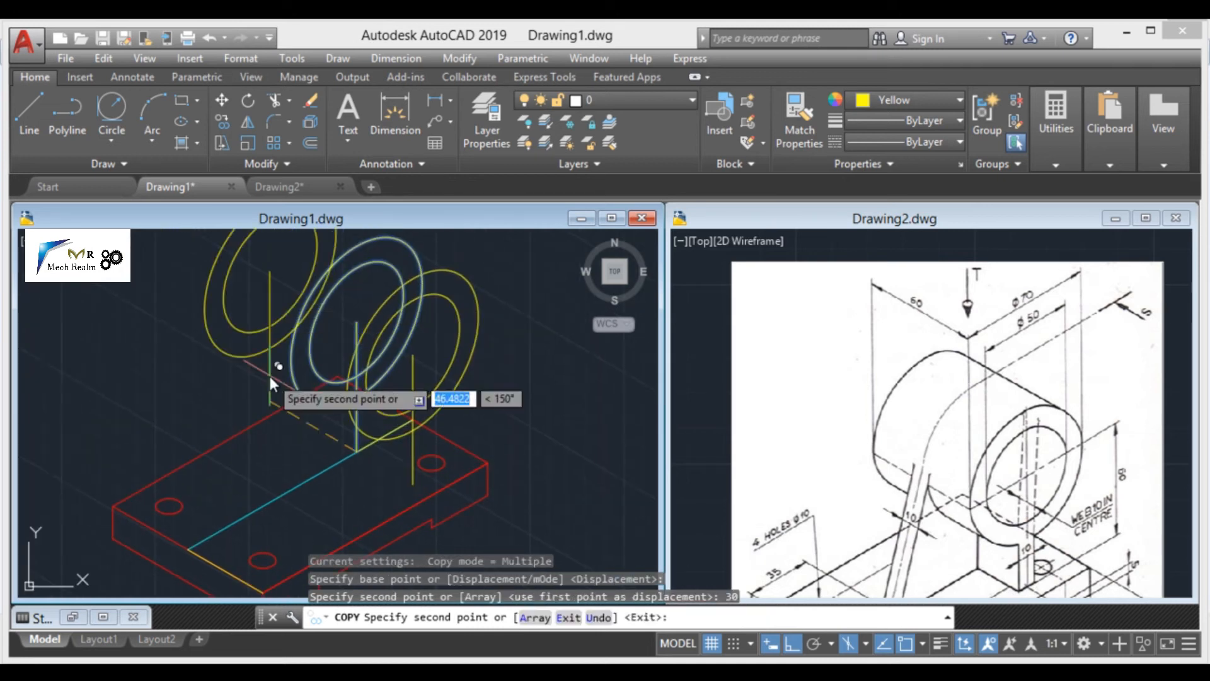
type("30")
key("Return")
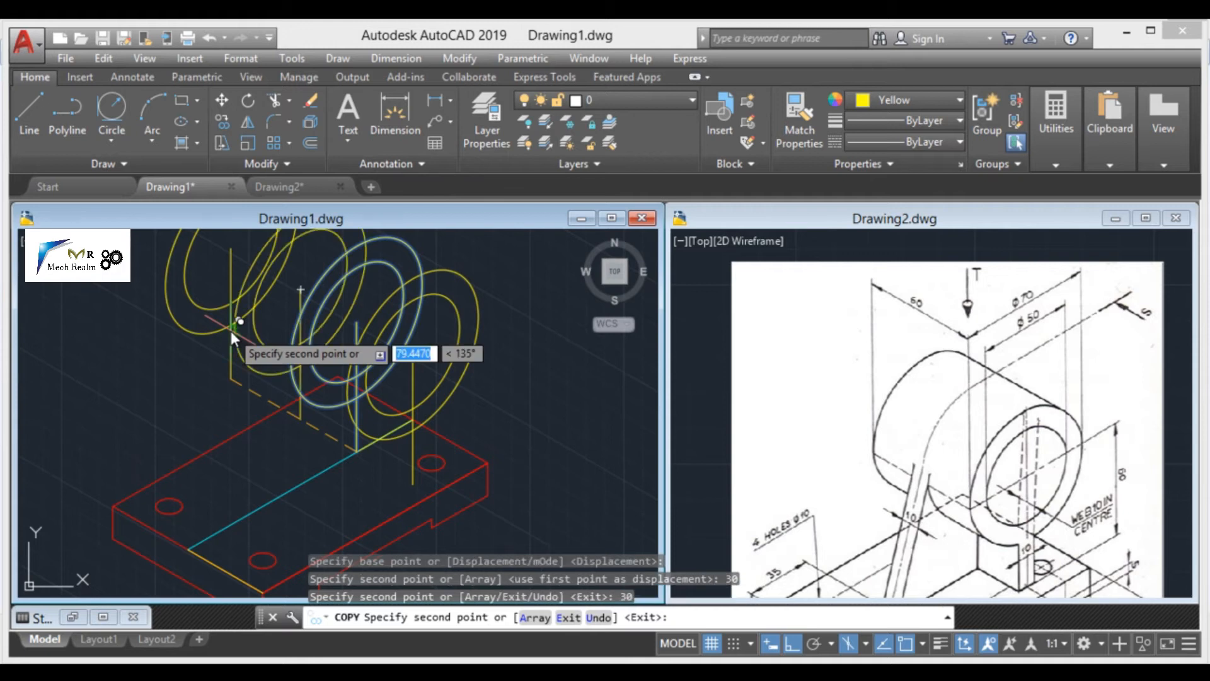
key("Escape")
Delete the inner isocircles of the middle and rear pairs
middle_click_drag(301, 314, 328, 399)
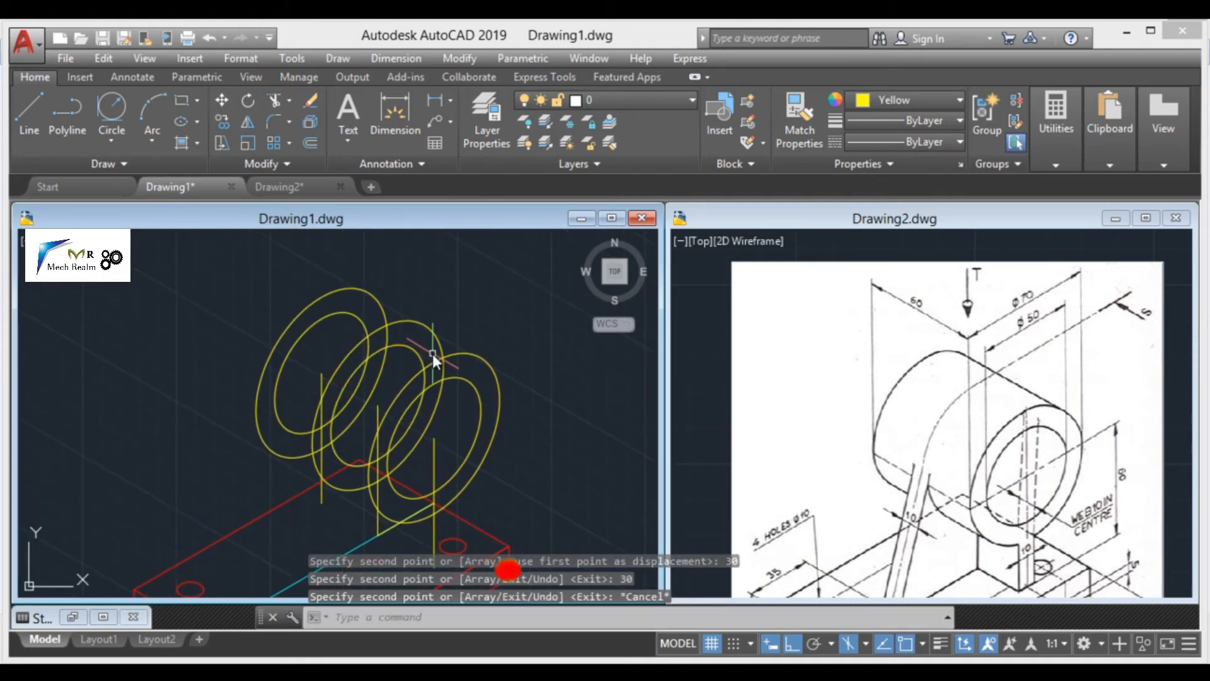
left_click(415, 349)
key("Delete")
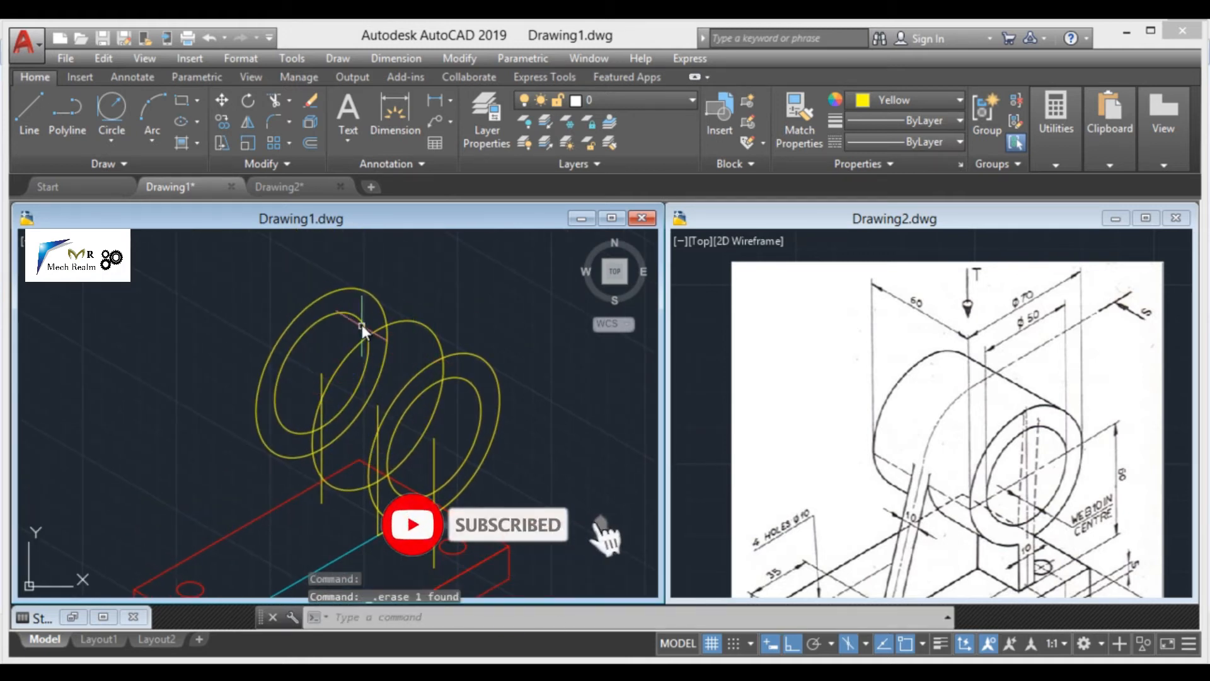
left_click(358, 314)
key("Delete")
middle_click_drag(483, 419, 491, 402)
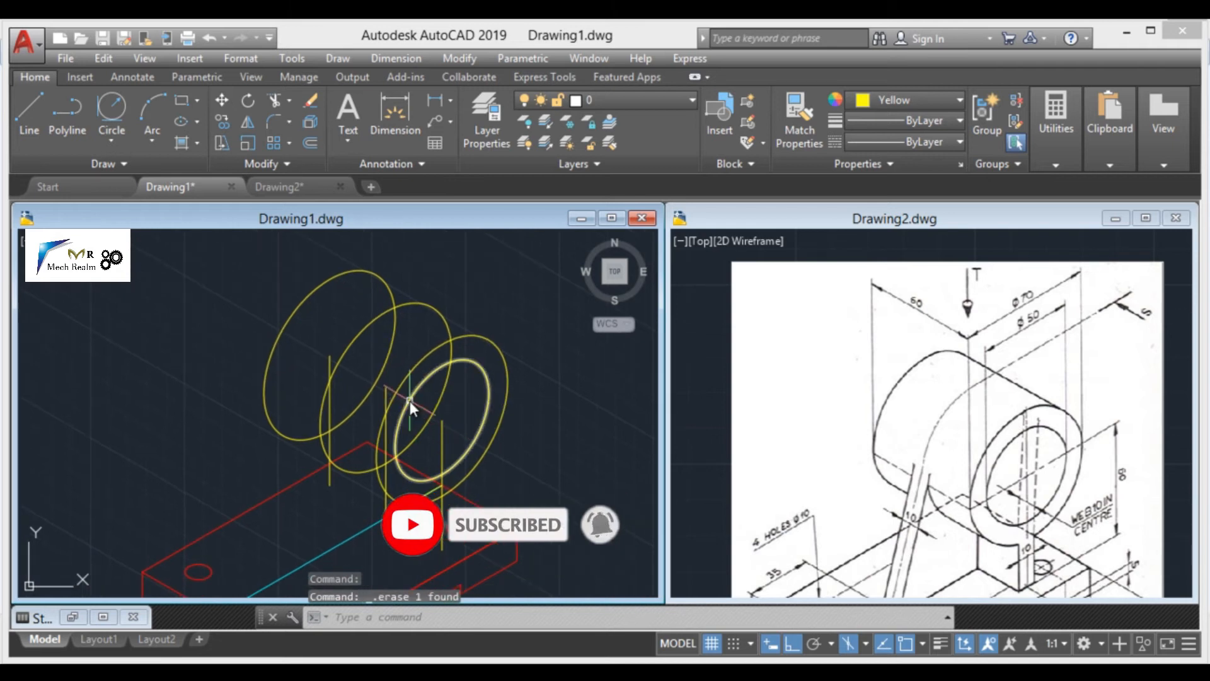
Delete the vertical lines belonging to the rear and middle isocircles
left_click(330, 366)
mouse_move(329, 358)
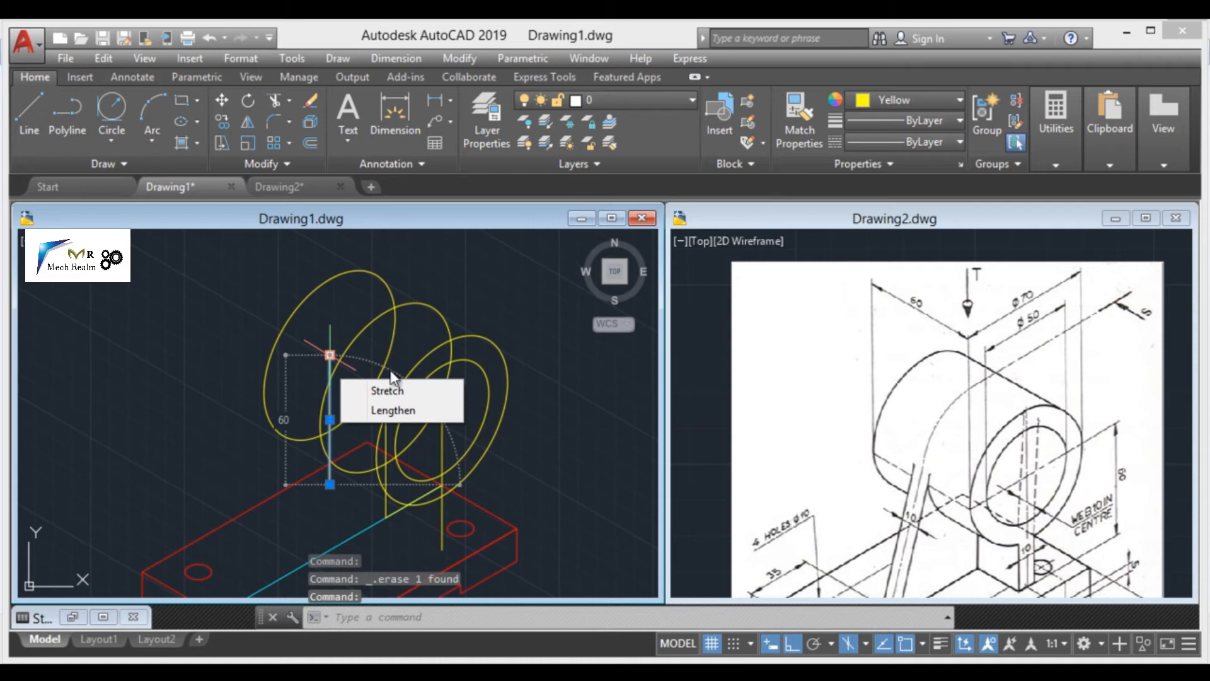
key("Delete")
middle_click_drag(334, 388, 318, 334)
scroll(319, 334, "up", 2)
scroll(360, 371, "down", 2)
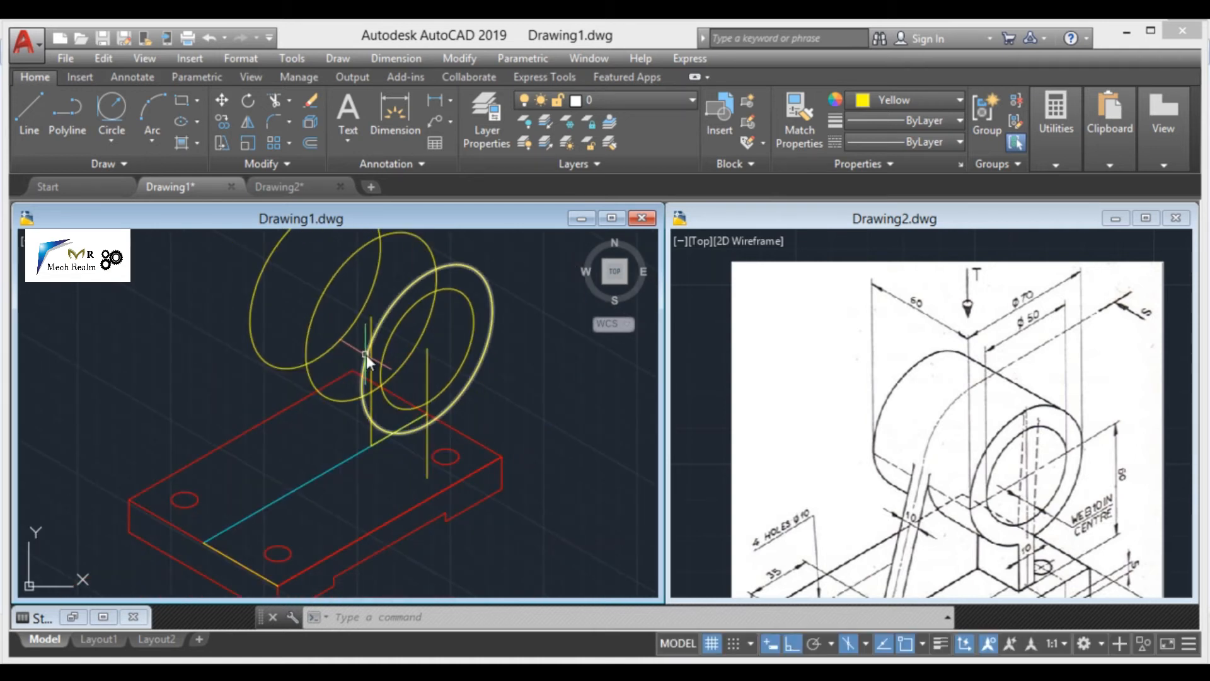
left_click(371, 362)
key("Delete")
Draw the cylinder's lower tangent edge from the front outer isocircle to the rear isocircle
middle_click_drag(371, 294, 371, 327)
middle_click_drag(375, 386, 376, 365)
type("l")
key("Return")
scroll(381, 439, "up", 4)
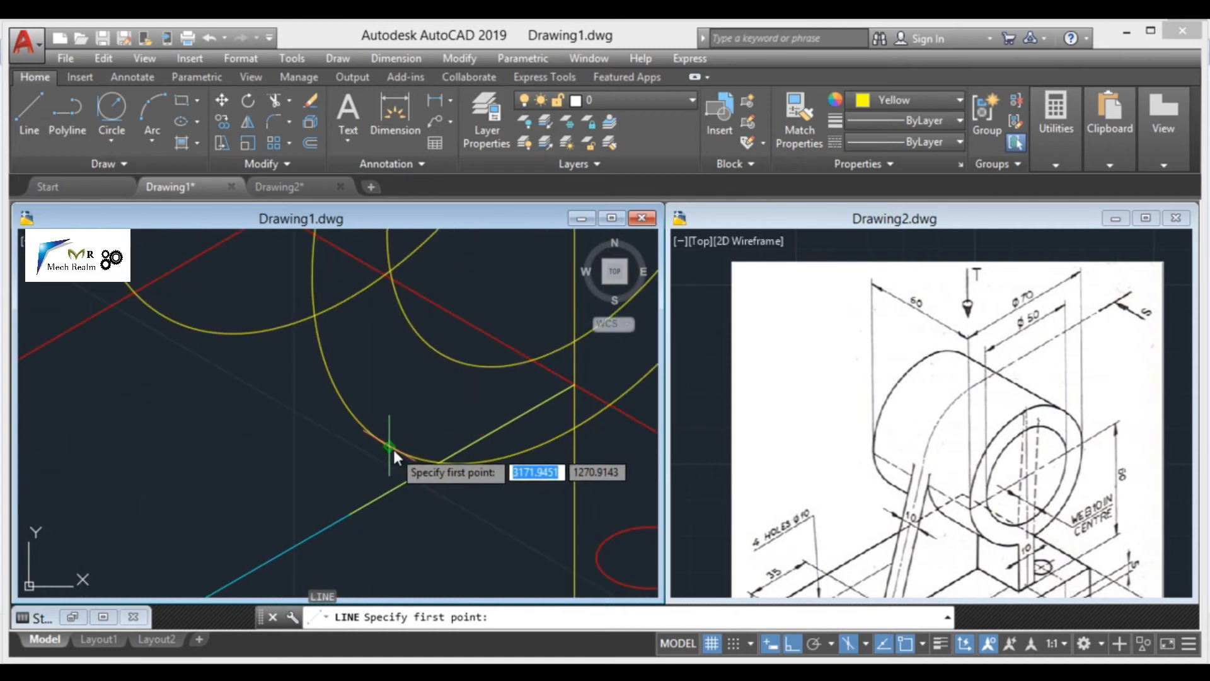
left_click(385, 447)
scroll(220, 378, "down", 4)
middle_click_drag(197, 351, 462, 459)
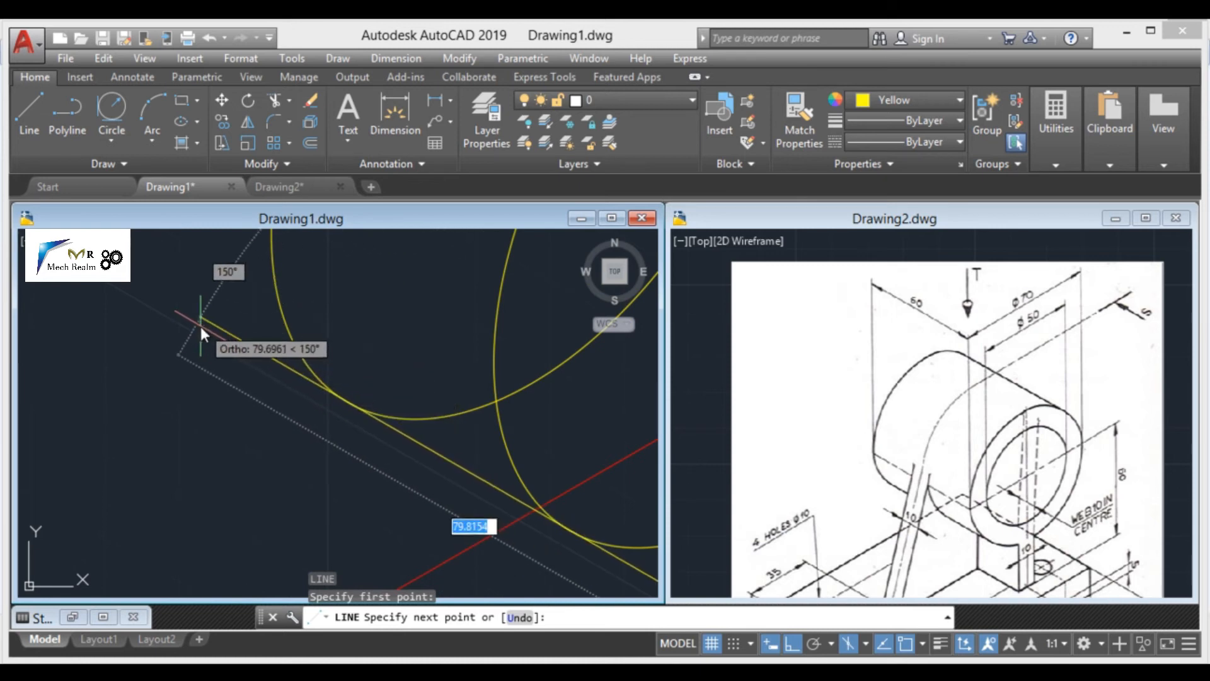
left_click(347, 396)
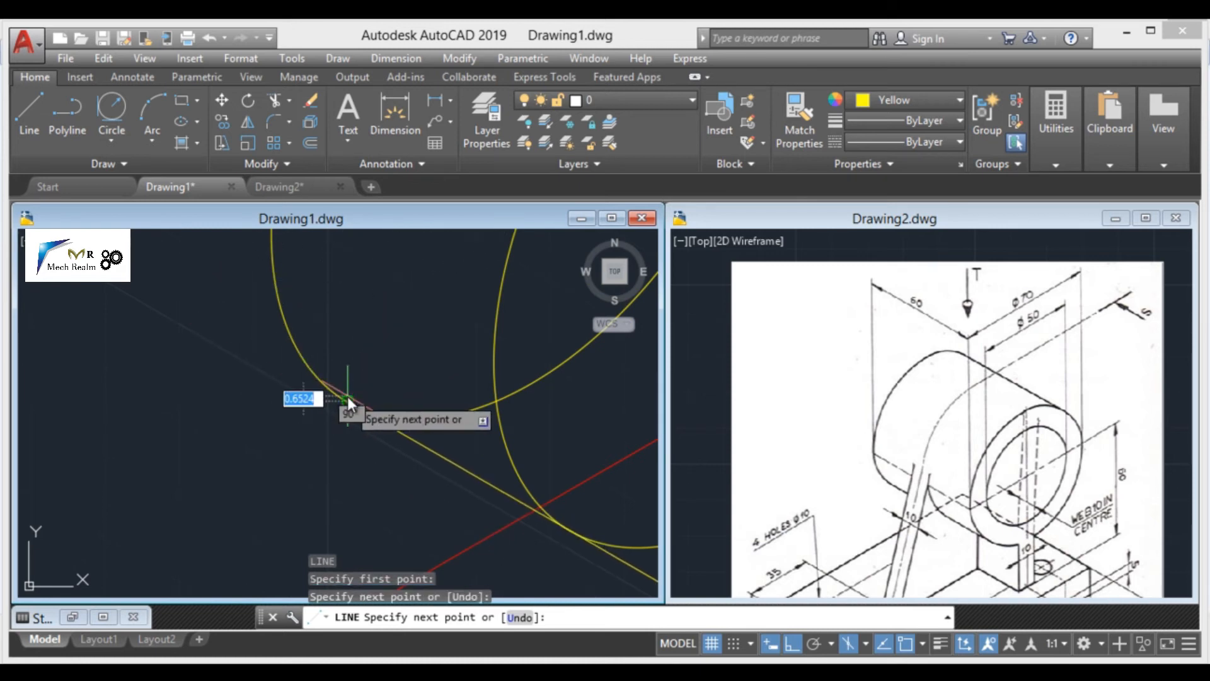
key("Escape")
Trim away the rear isocircle's hidden portions behind the middle isocircle and past the lower tangent edge
scroll(494, 437, "up", 3)
type("tr")
key("Return")
key("Return")
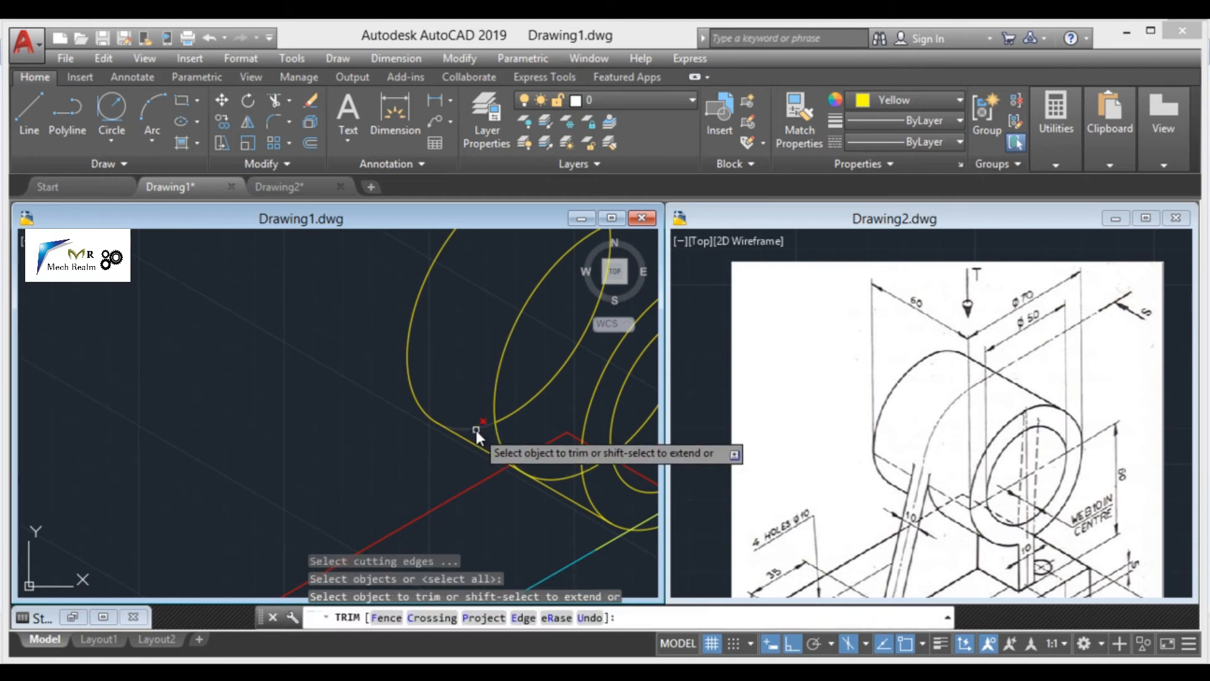
scroll(475, 430, "up", 2)
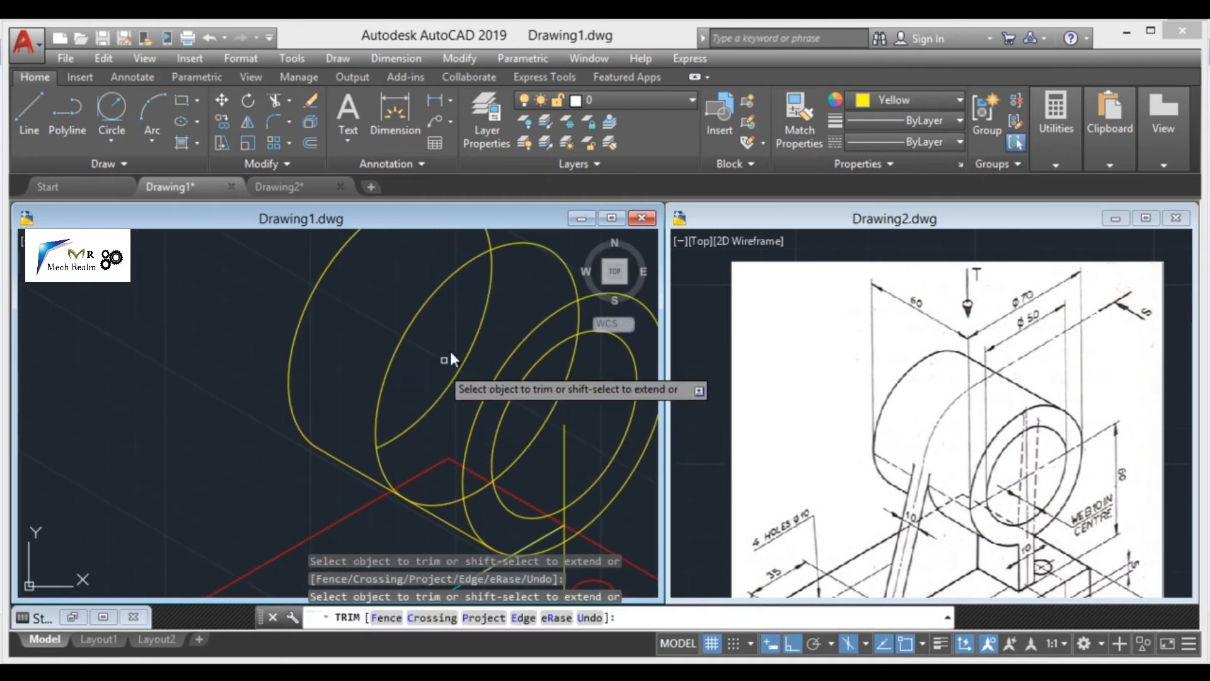
scroll(452, 350, "down", 2)
left_click(384, 411)
middle_click_drag(448, 409, 378, 376)
key("Escape")
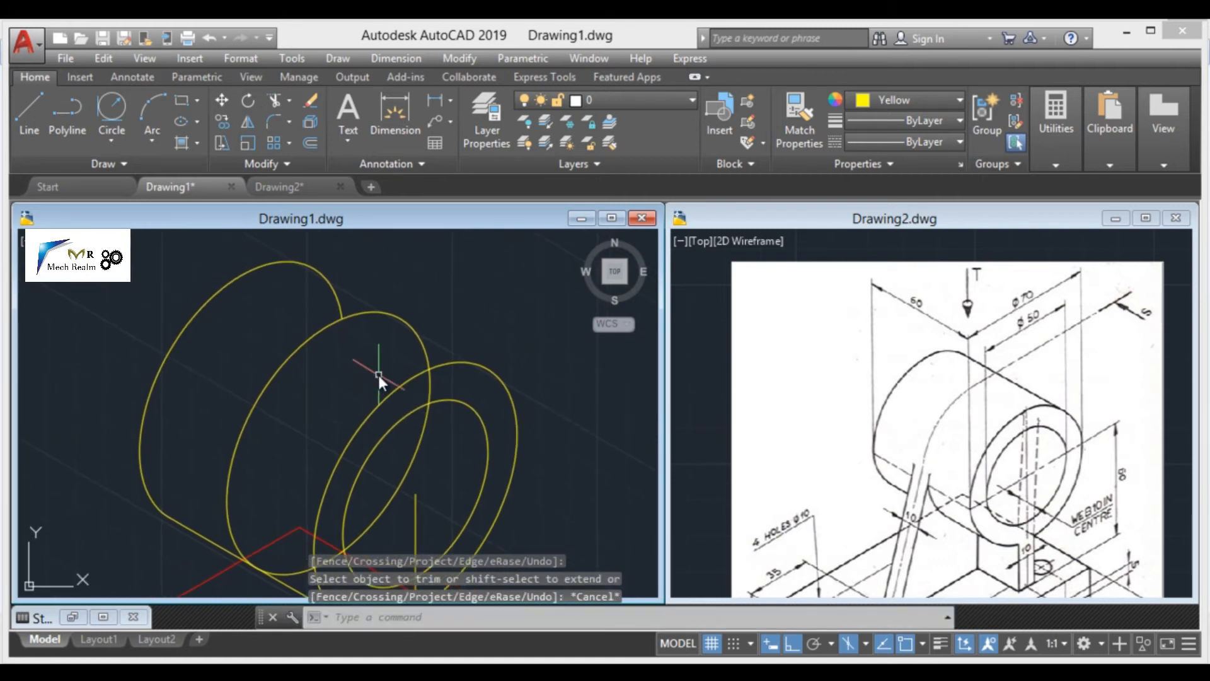
Draw the cylinder's upper tangent edge from the front outer isocircle to the rear isocircle
type("l")
key("Return")
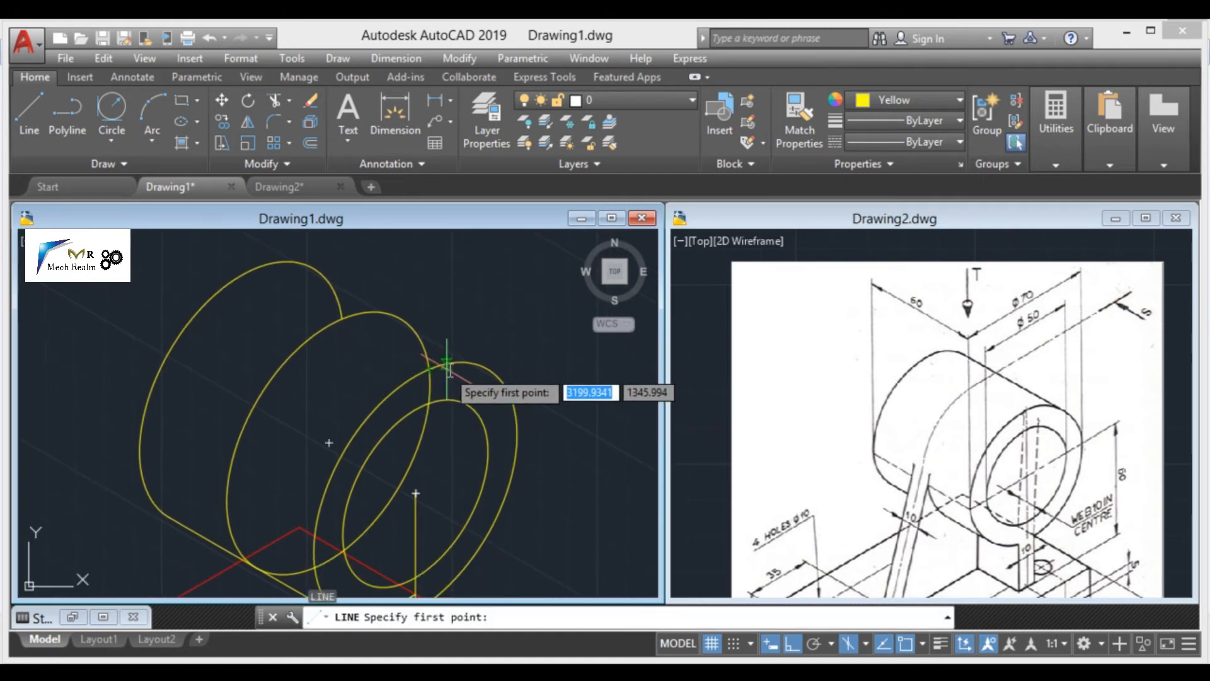
left_click(487, 367)
scroll(355, 260, "up", 3)
scroll(421, 407, "up", 3)
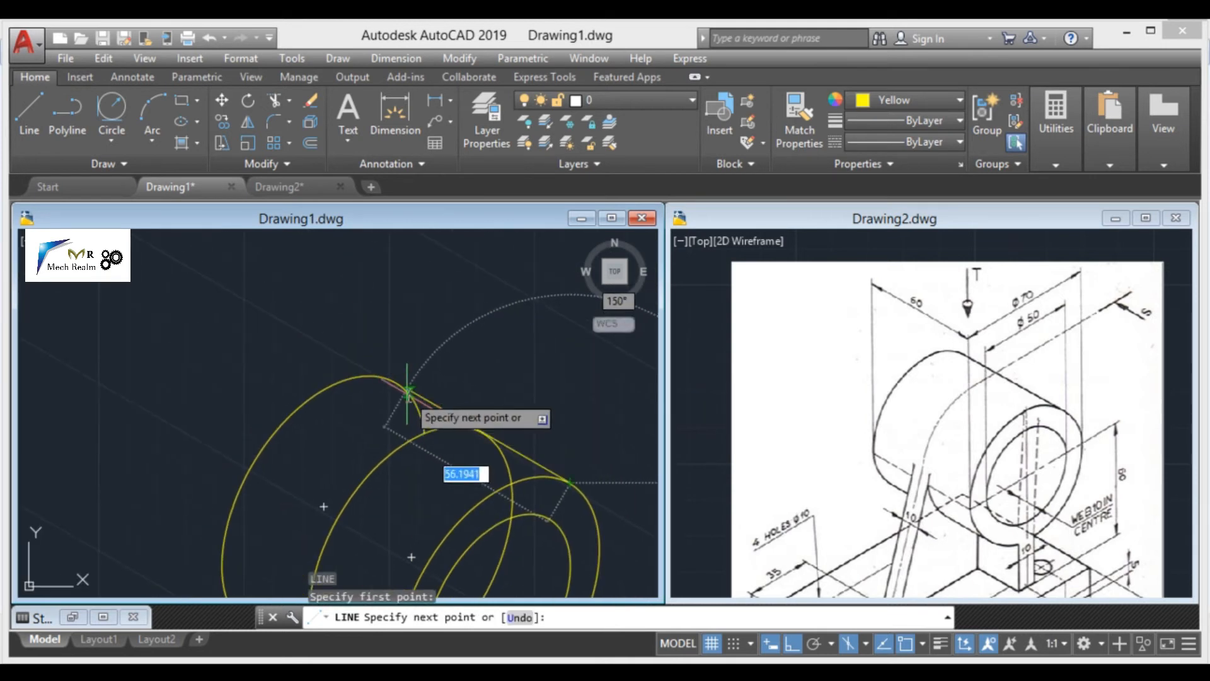
left_click(354, 346)
key("Escape")
Trim the rear isocircle's leftover arc below the upper tangent edge
type("tr")
key("Return")
key("Return")
left_click(443, 446)
scroll(406, 462, "down", 4)
scroll(403, 362, "up", 3)
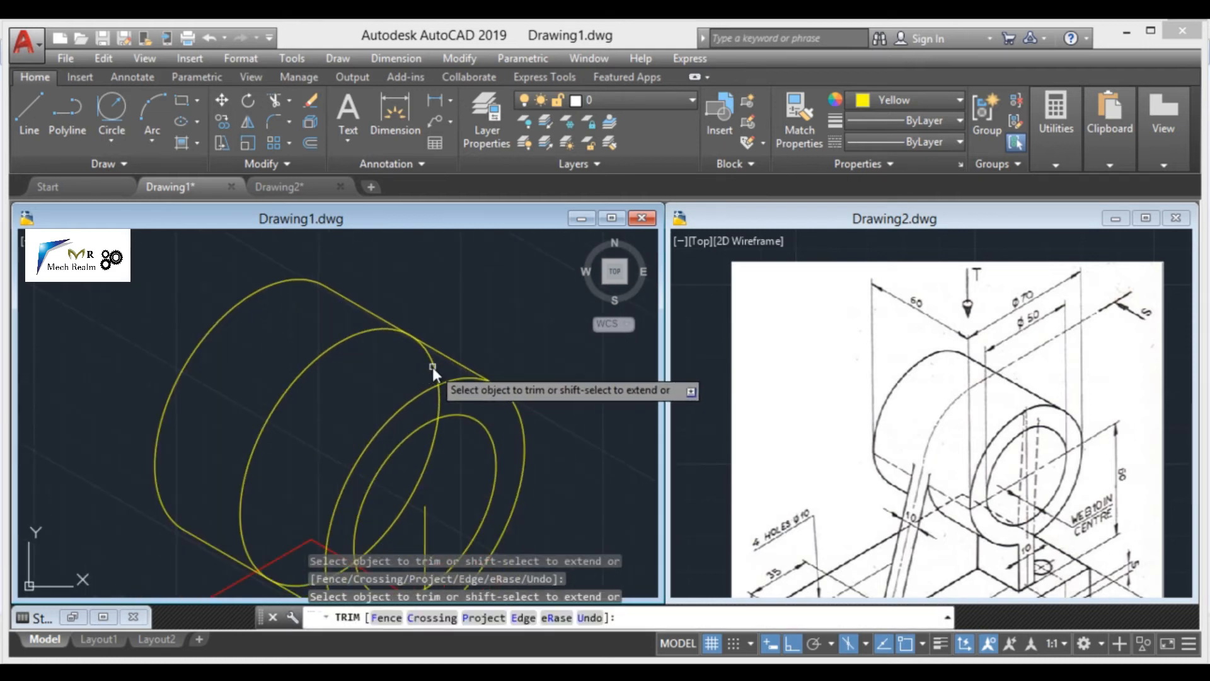
Trim the middle isocircle's hidden side at the front outer isocircle and delete its leftover arc
left_click(434, 365)
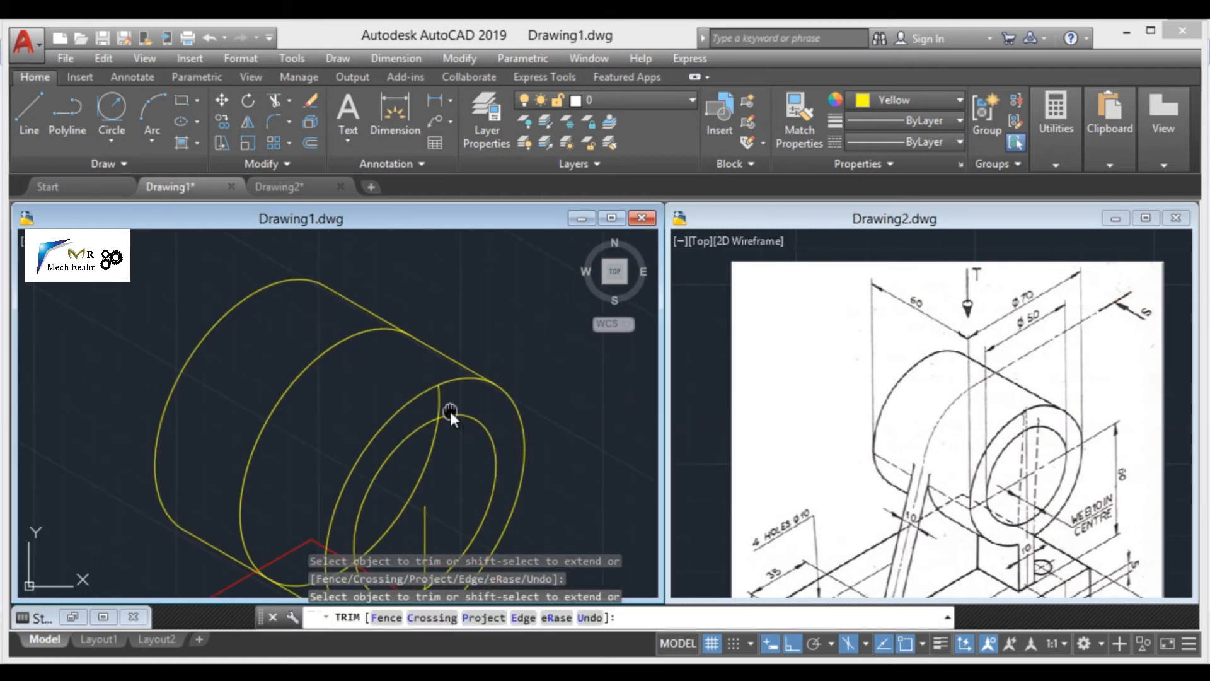
middle_click_drag(450, 413, 457, 302)
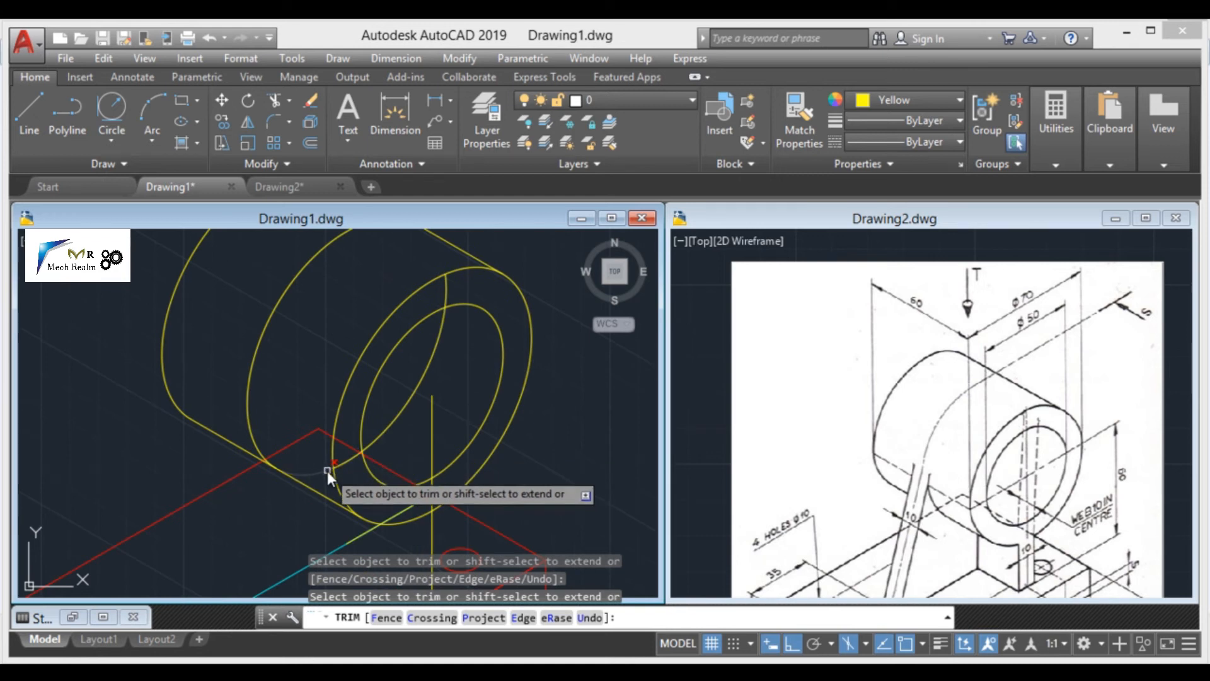
key("Escape")
left_click(344, 463)
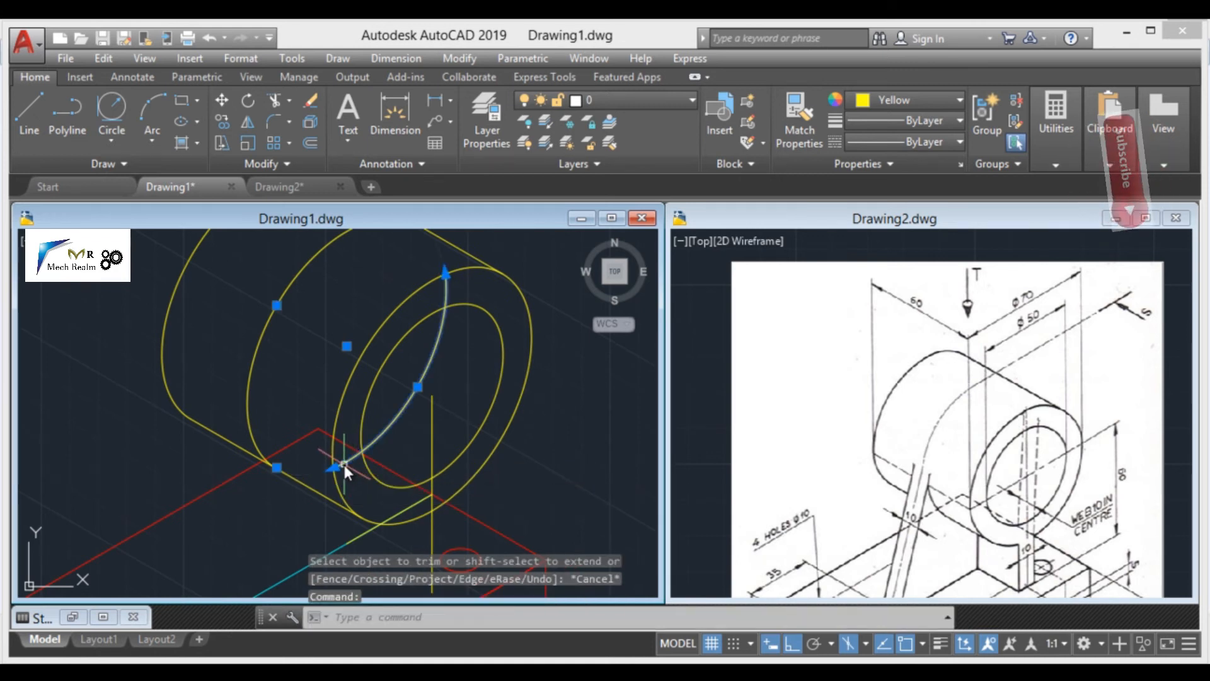
key("Delete")
Copy the yellow half-width end edge of the base's top face 35 mm along the base toward the cylinder
left_click(953, 300)
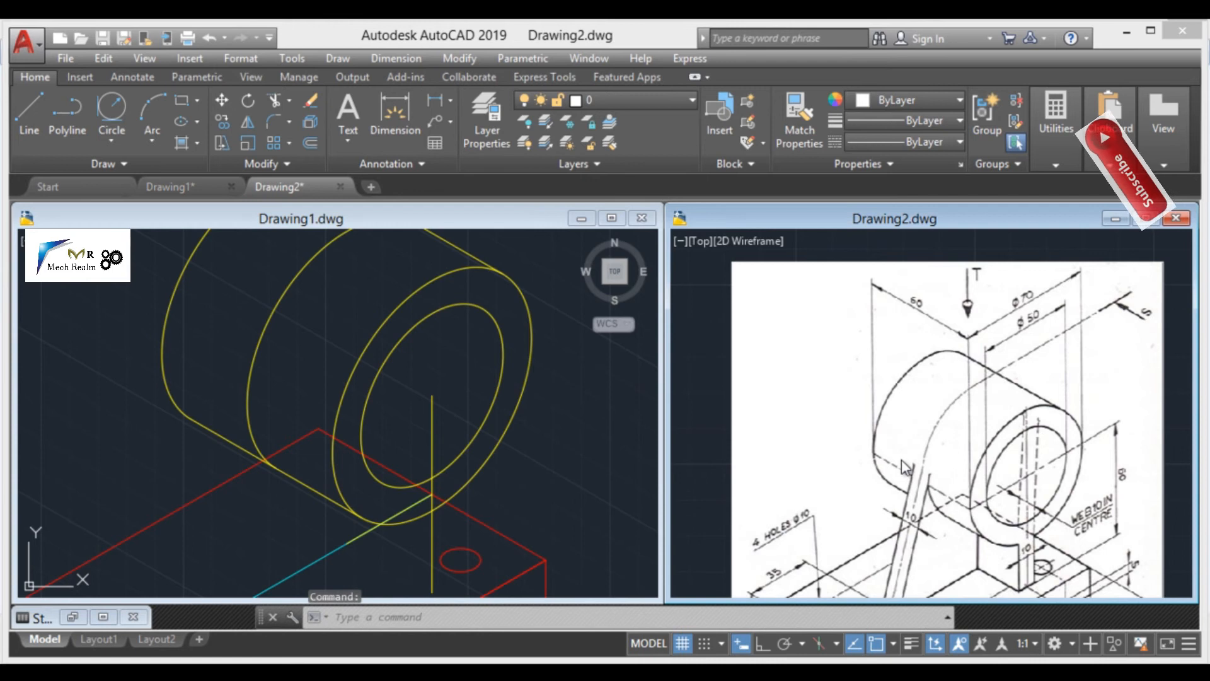
middle_click_drag(901, 460, 845, 373)
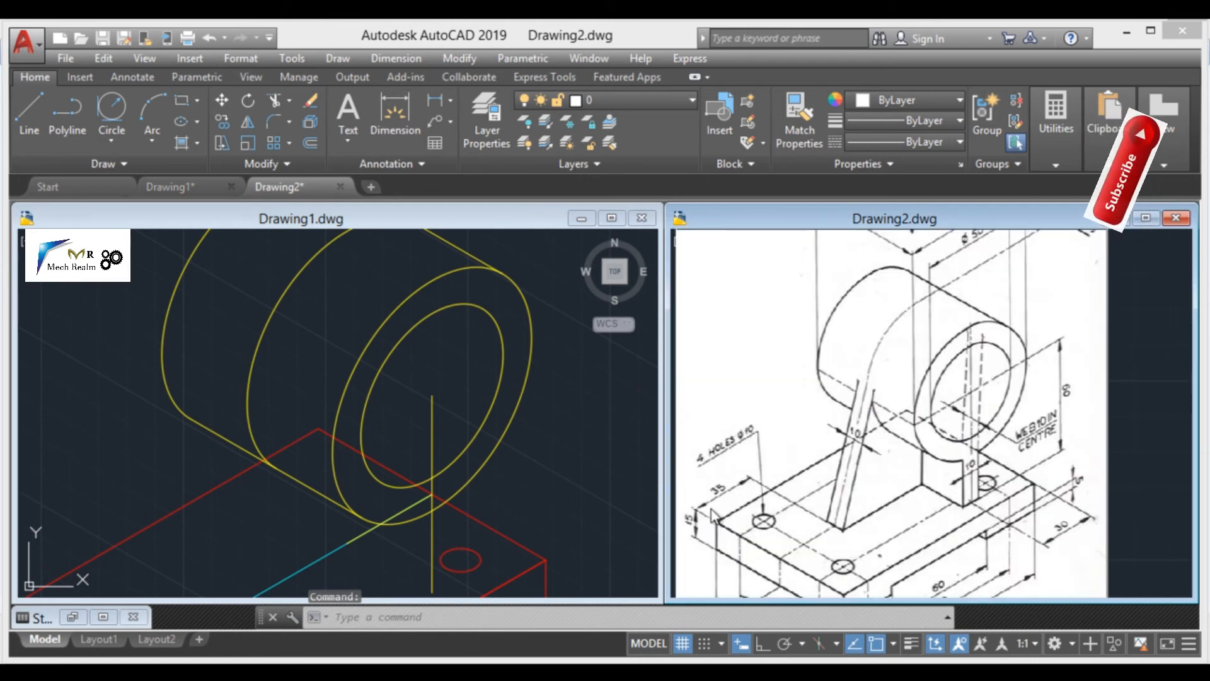
left_click(546, 448)
scroll(520, 357, "down", 4)
type("co")
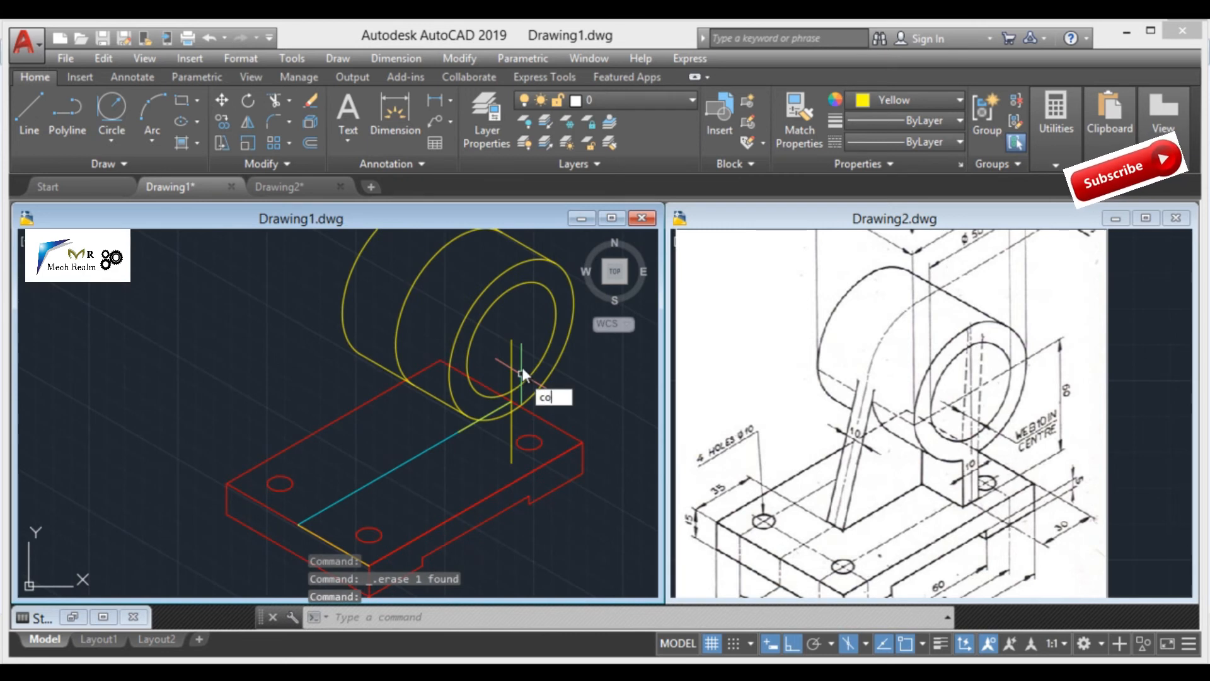
key("Return")
left_click(316, 532)
key("Return")
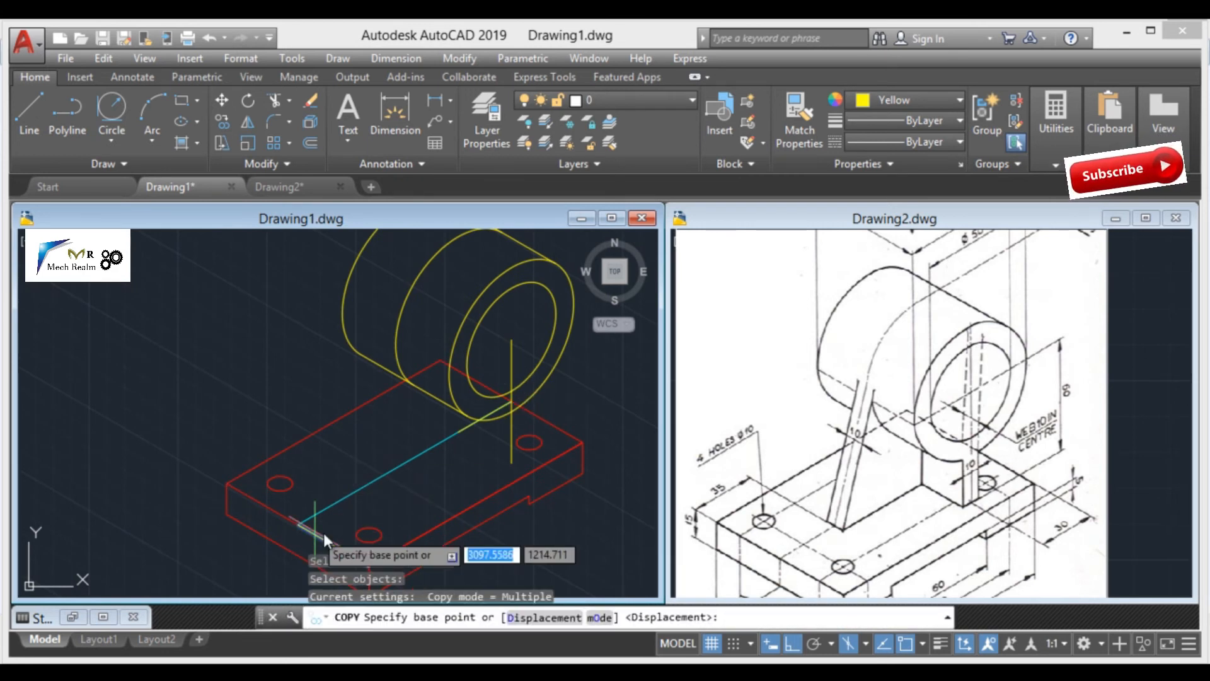
middle_click_drag(361, 551, 320, 494)
left_click(330, 507)
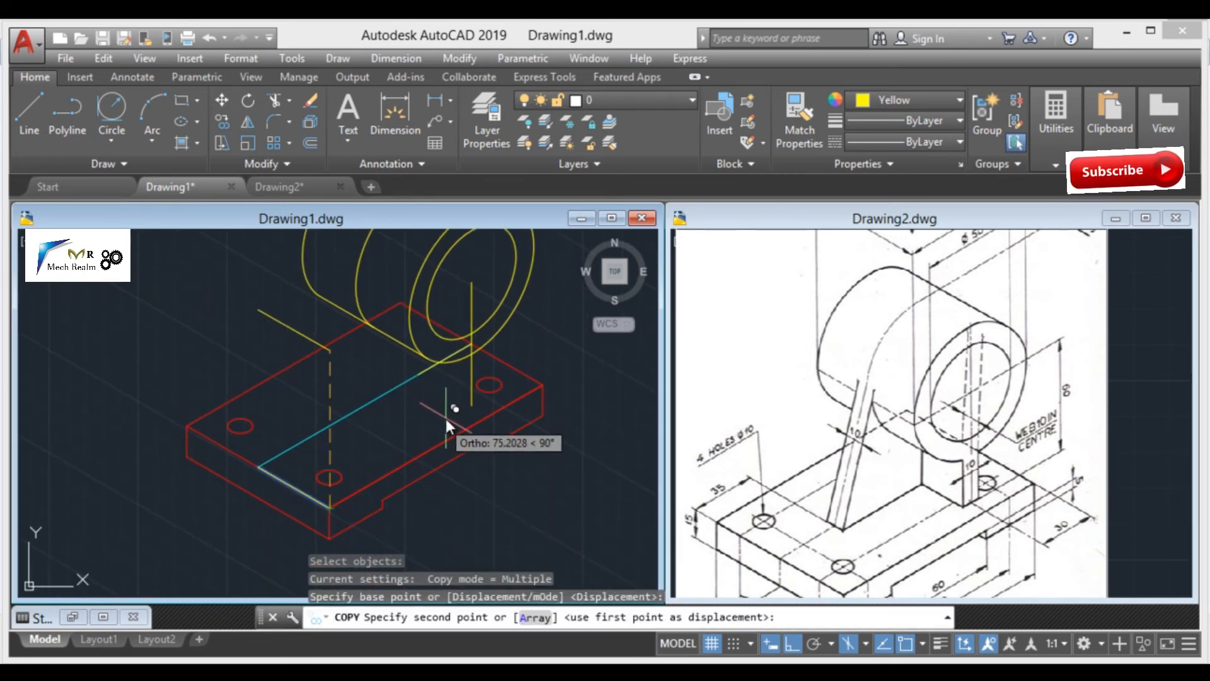
key("F5")
type("35")
key("Return")
key("Return")
Draw a slanted line from the copied edge's end on the base centre line tangent to the middle isocircle
middle_click_drag(459, 387, 470, 450)
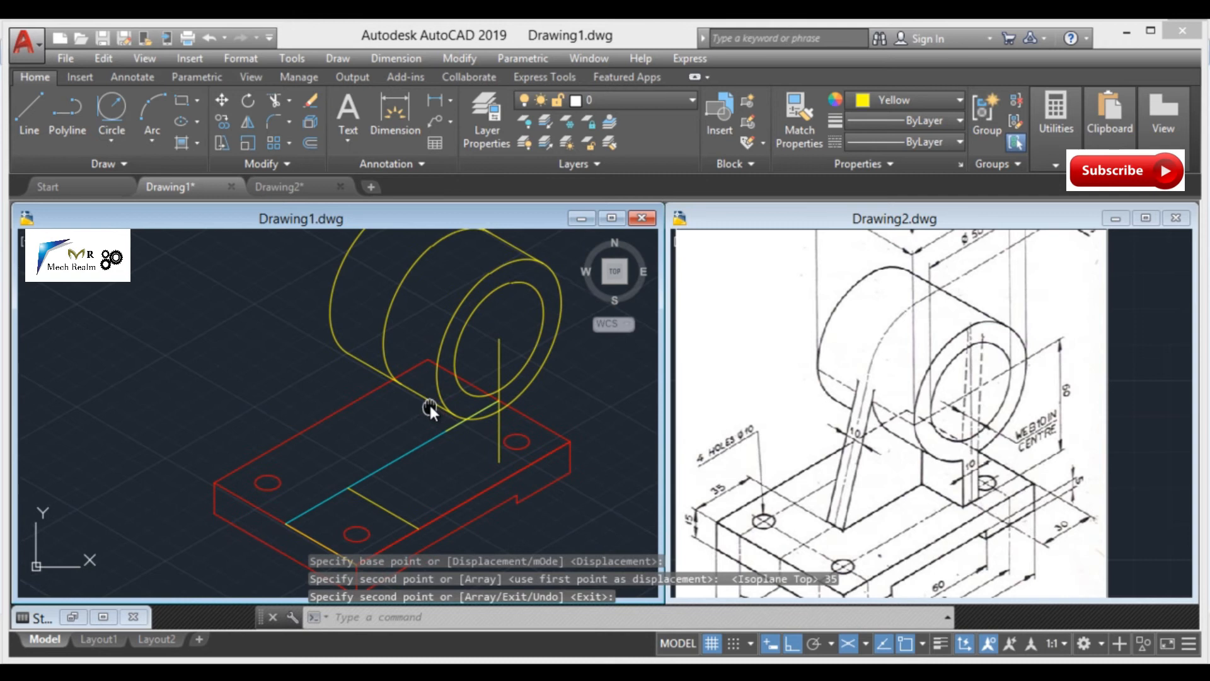
type("l")
key("Return")
left_click(350, 487)
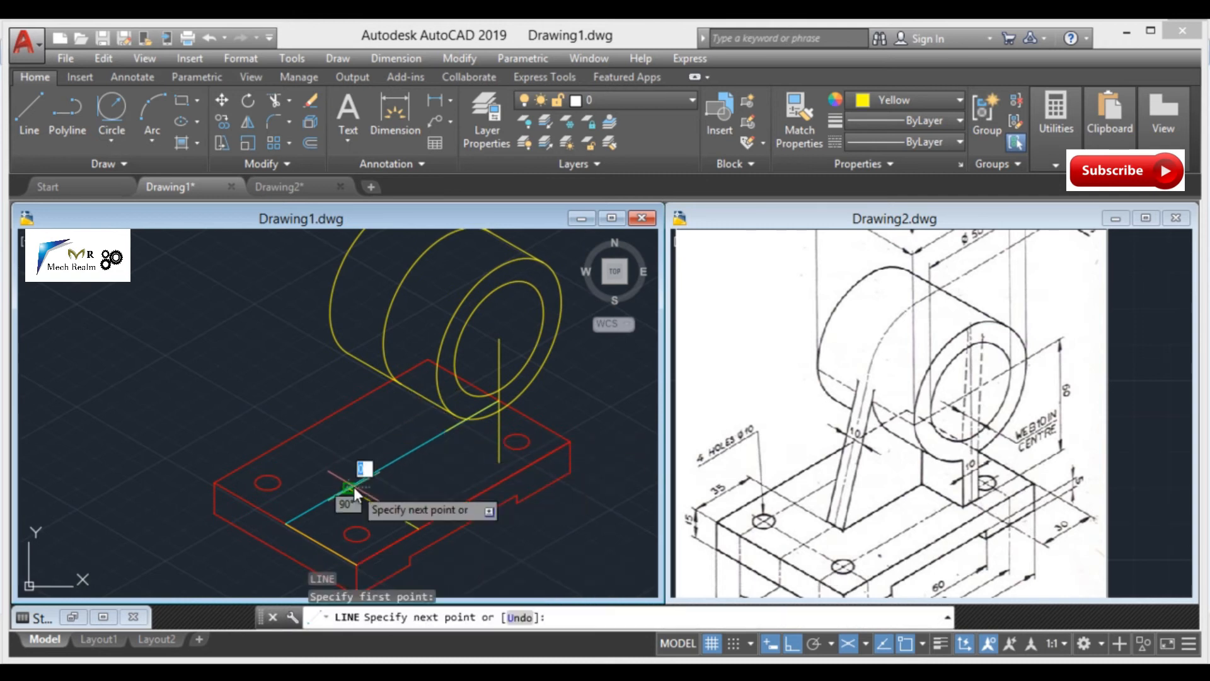
right_click(380, 364, "shift")
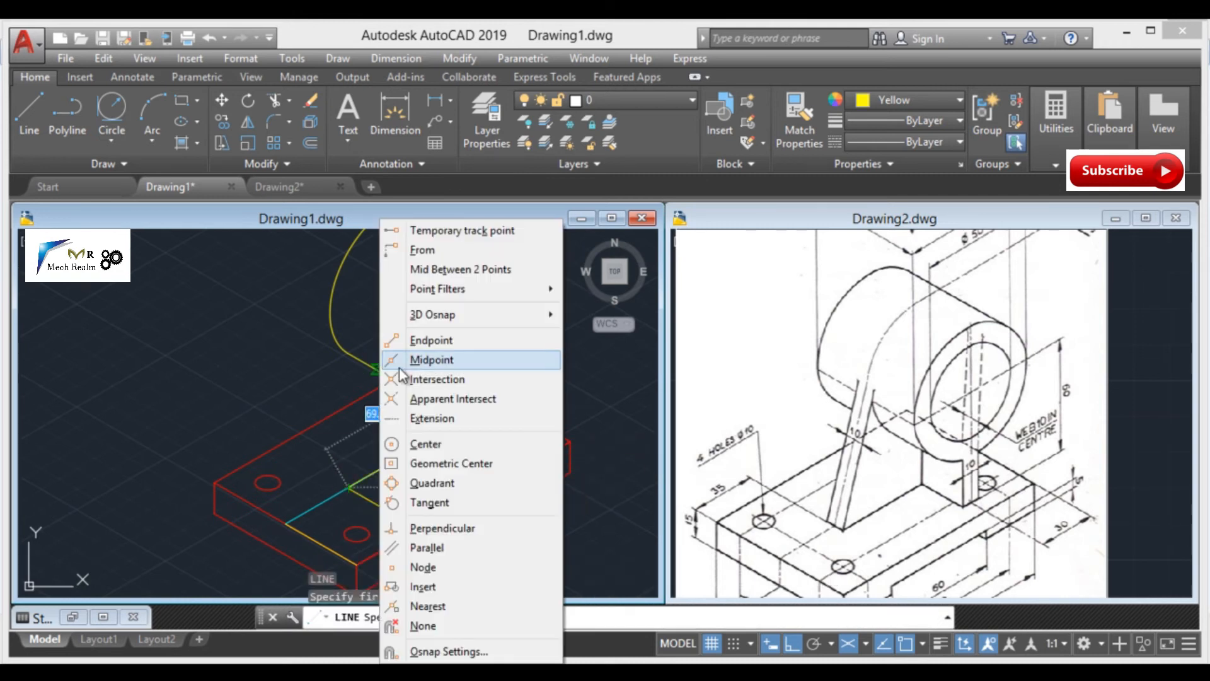
left_click(430, 502)
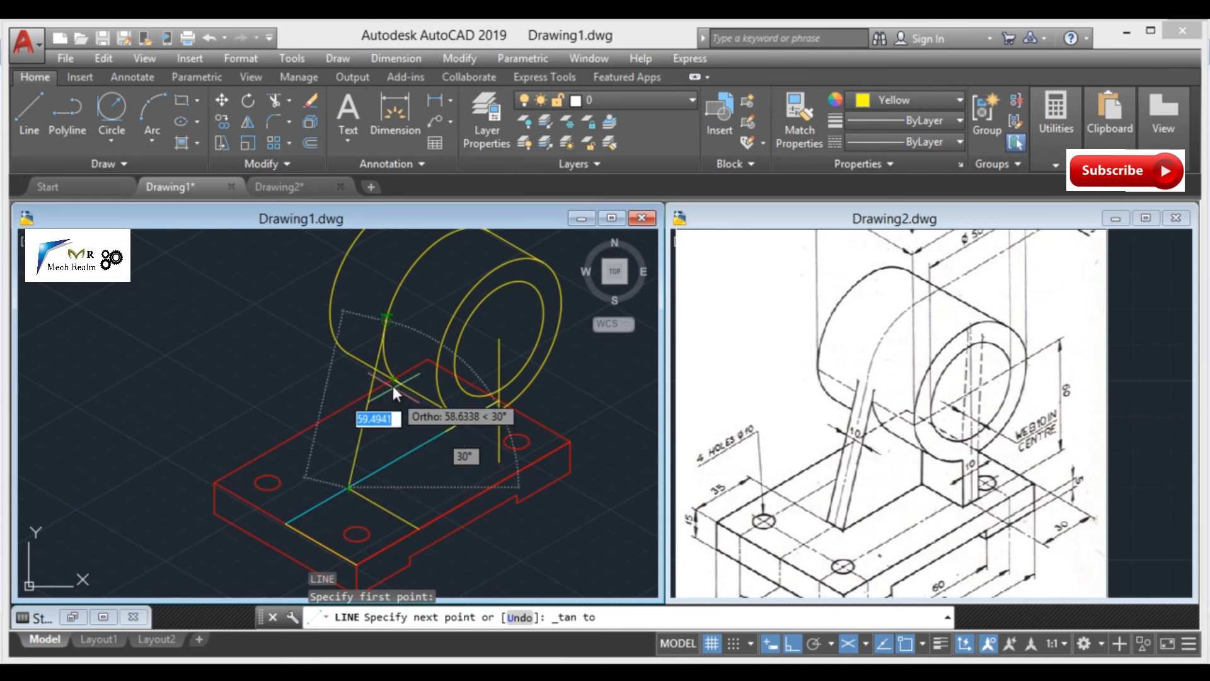
left_click(386, 322)
key("Return")
Delete the copied construction edge crossing the base's top face
middle_click_drag(432, 422, 434, 442)
left_click(395, 535)
key("Delete")
mouse_move(442, 493)
middle_mouse_down()
mouse_move(460, 399)
mouse_move(450, 419)
middle_mouse_up()
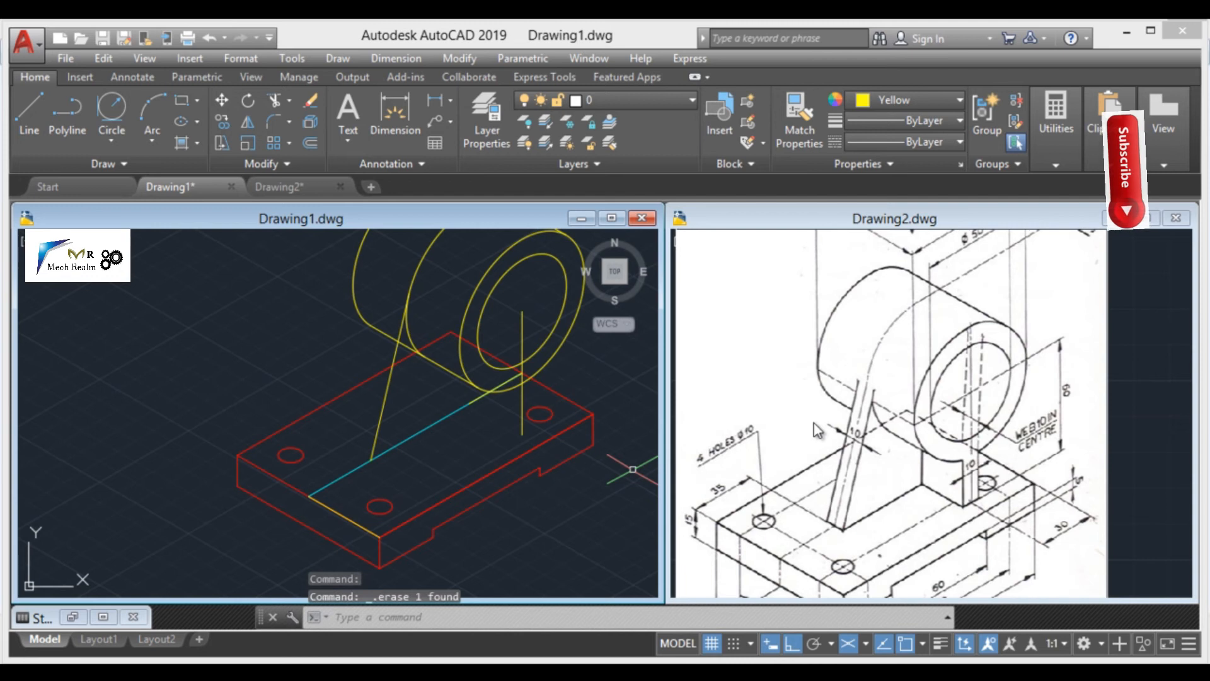
Copy the slanted tangent line from its lower end 5 mm toward the cylinder's front
left_click(229, 359)
type("co")
key("Return")
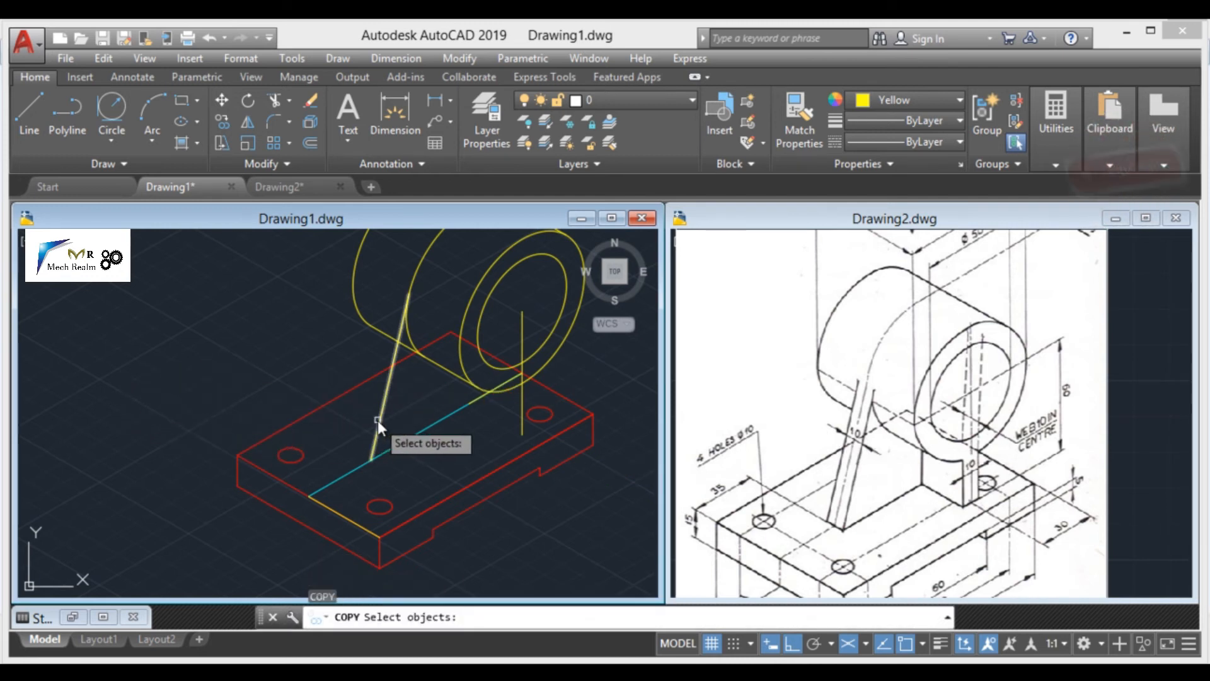
left_click(376, 421)
key("Return")
left_click(370, 459)
scroll(400, 470, "up", 2)
middle_click_drag(400, 470, 290, 351)
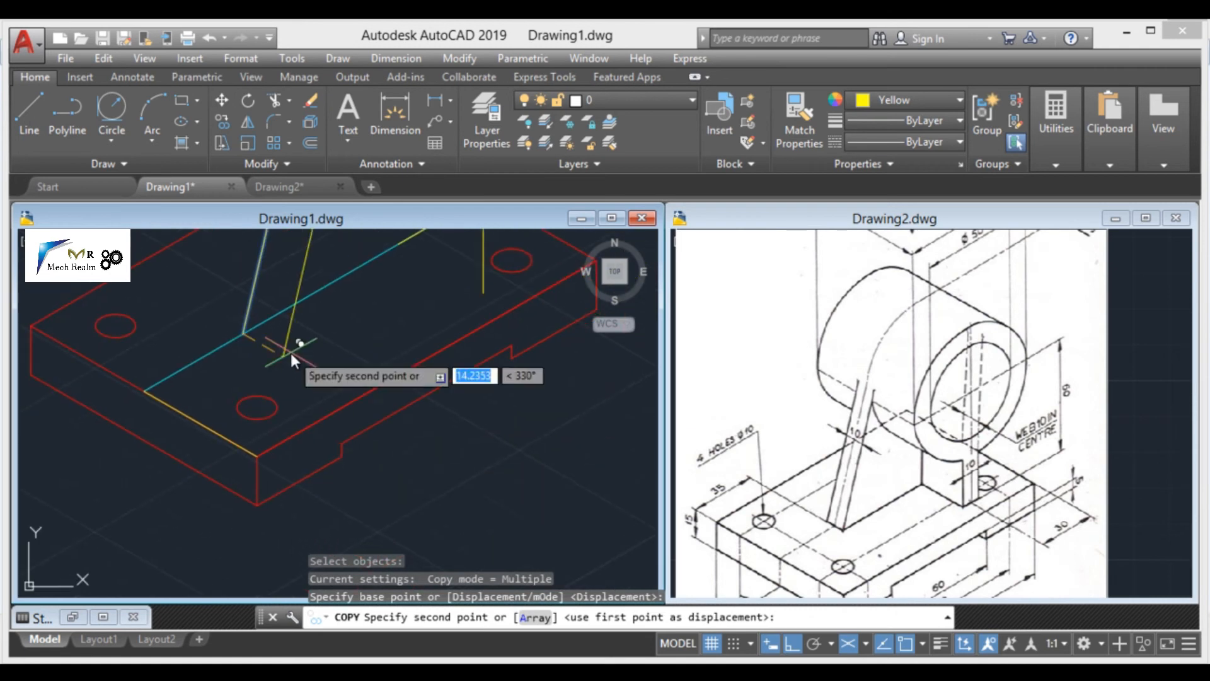
type("5")
key("Return")
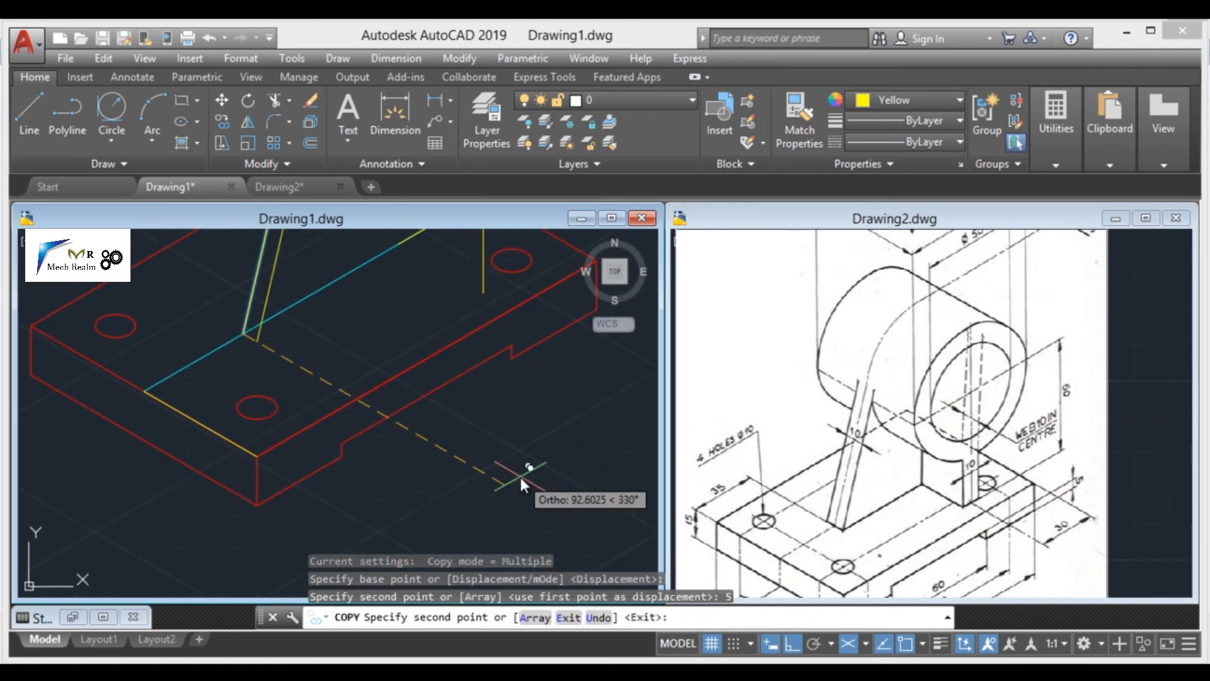
Place another copy of the slanted line 5 mm toward the cylinder's rear, and finish copying
middle_click_drag(221, 329, 385, 498)
type("5")
key("Return")
key("Escape")
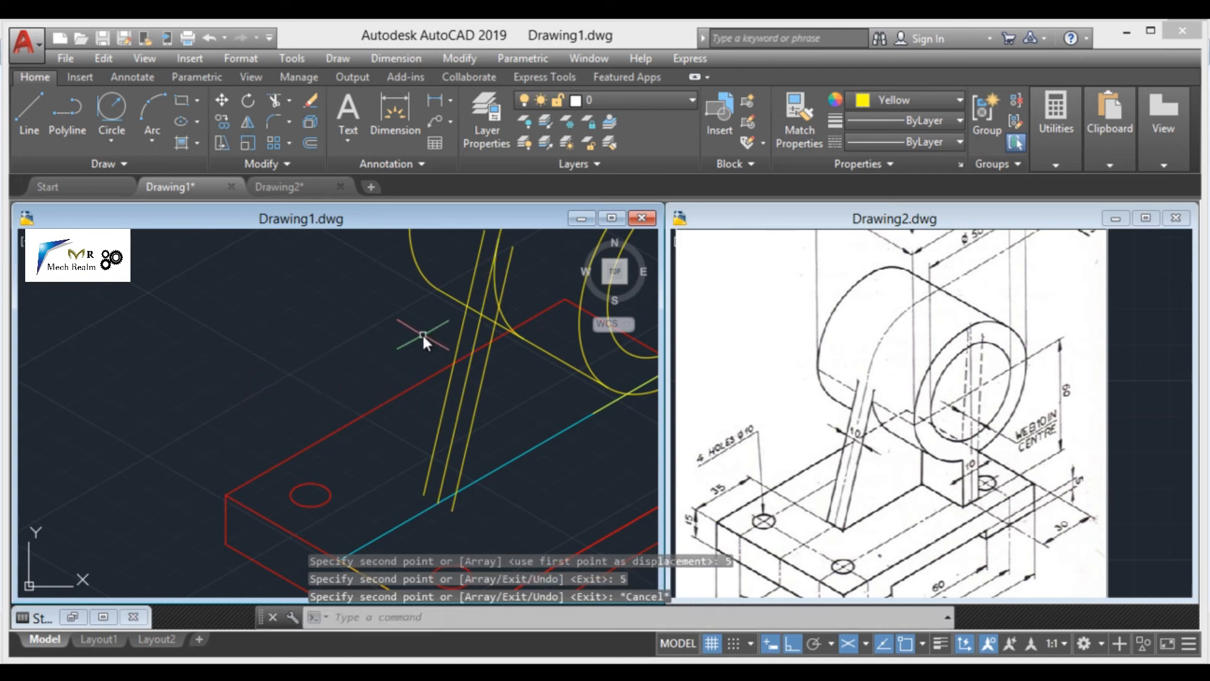
Delete the original slanted line between its two copies
middle_click_drag(422, 335, 349, 359)
left_click(391, 445)
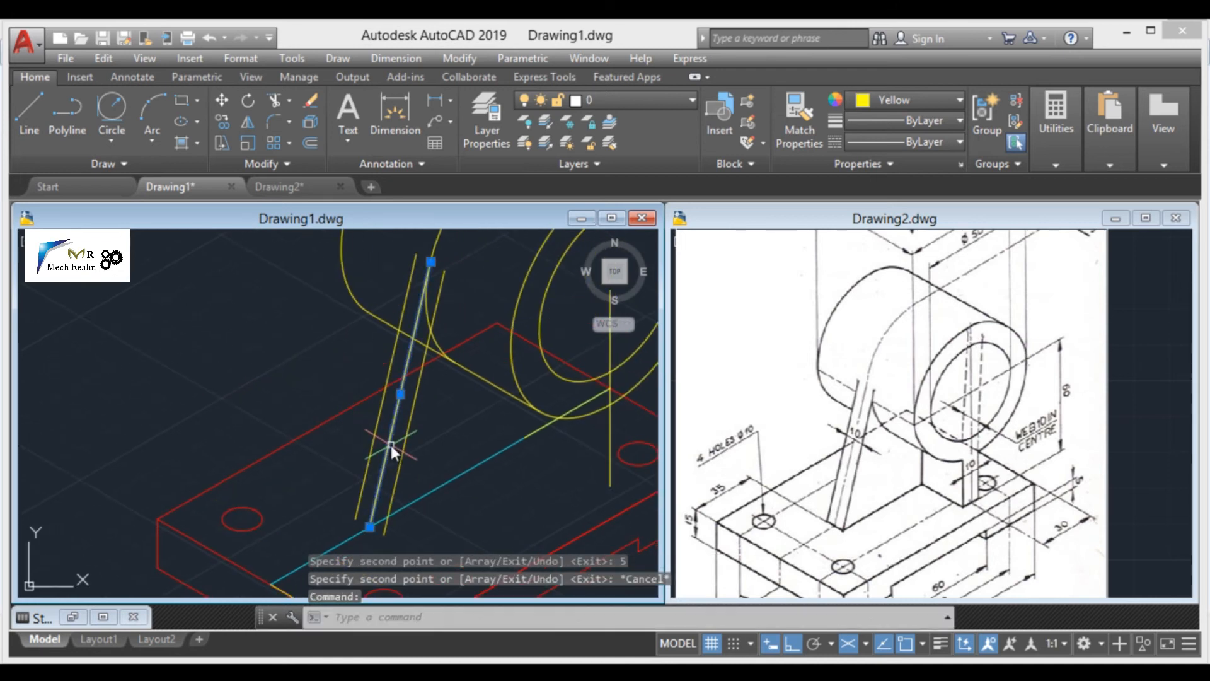
key("Delete")
Draw the web's foot line joining the lower ends of the two slanted lines
type("l")
key("Return")
left_click(353, 518)
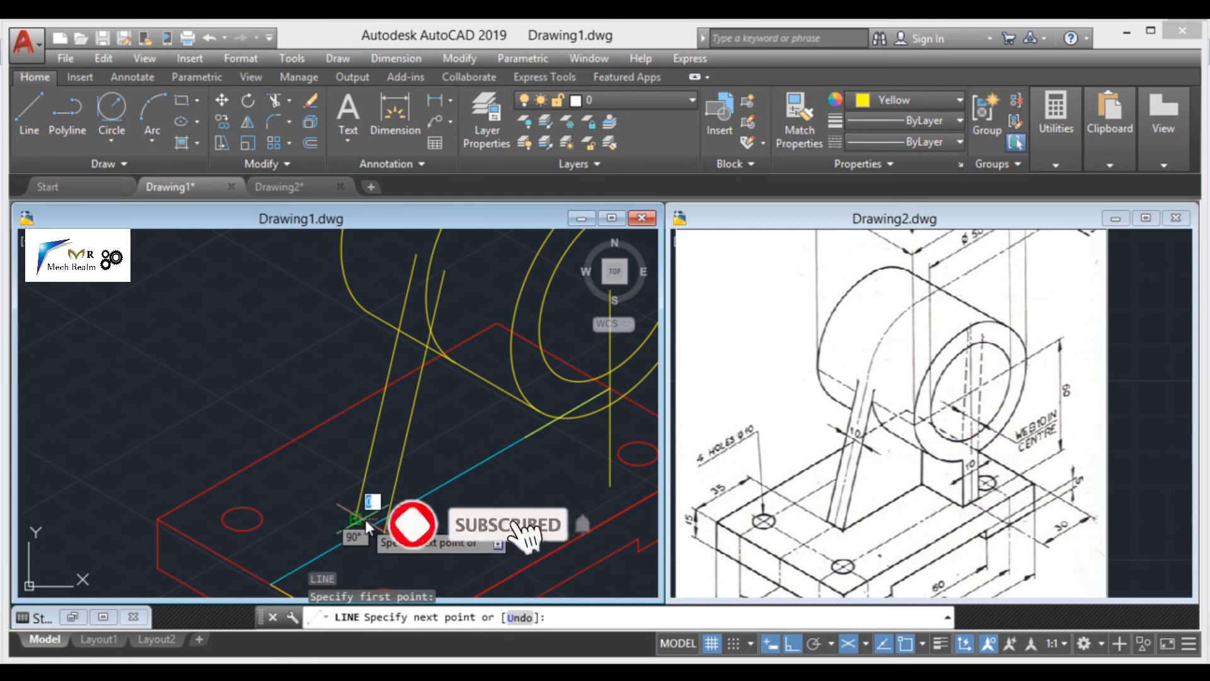
left_click(385, 536)
key("Return")
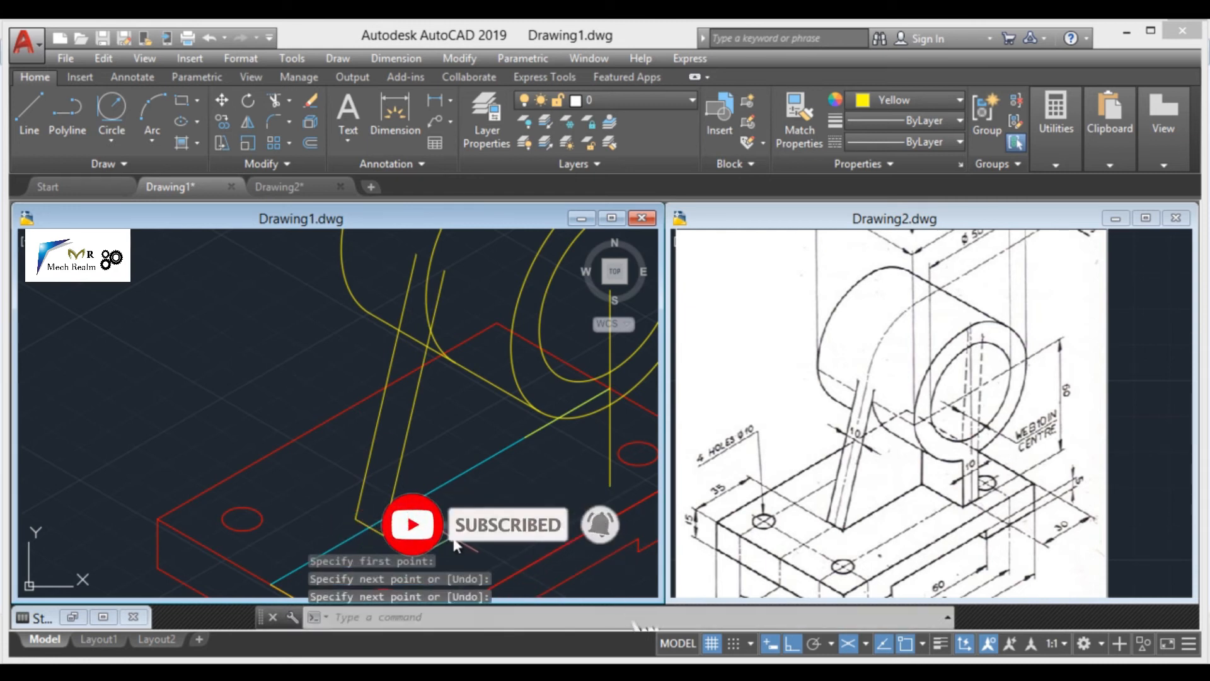
Trim the base centre line between the slanted web and the cylinder, and delete its leftover segment
middle_click_drag(533, 461, 464, 448)
type("tr")
key("Return")
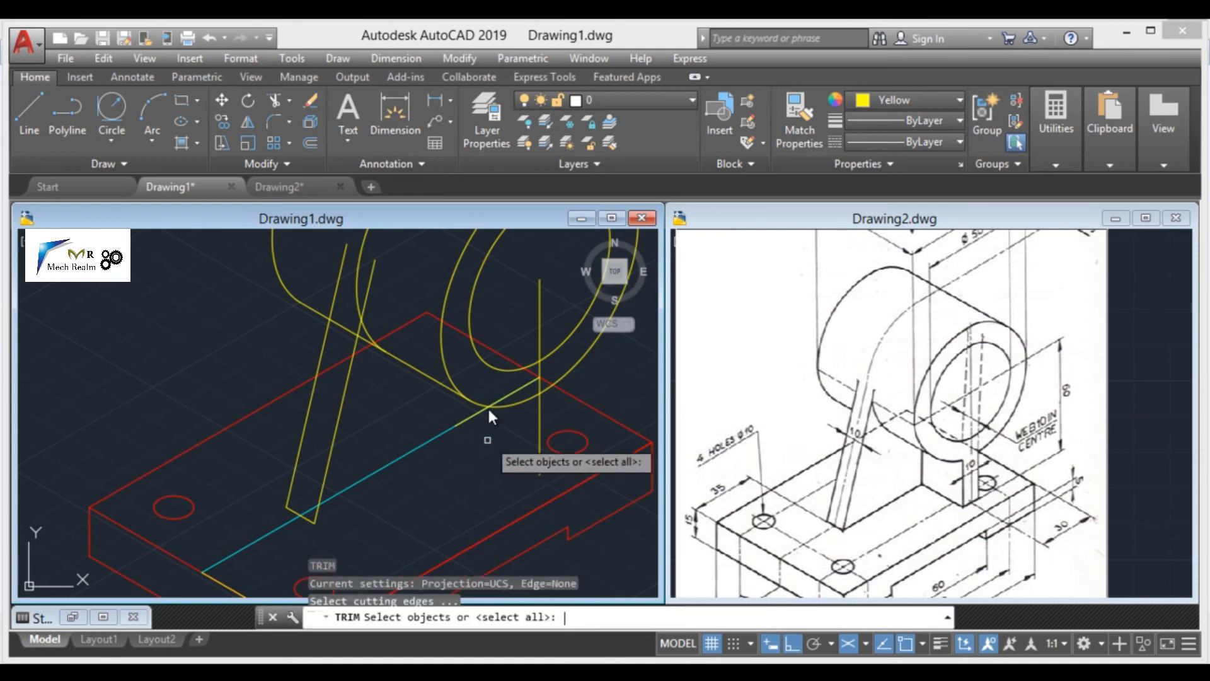
key("Return")
left_click(508, 391)
left_click(434, 437)
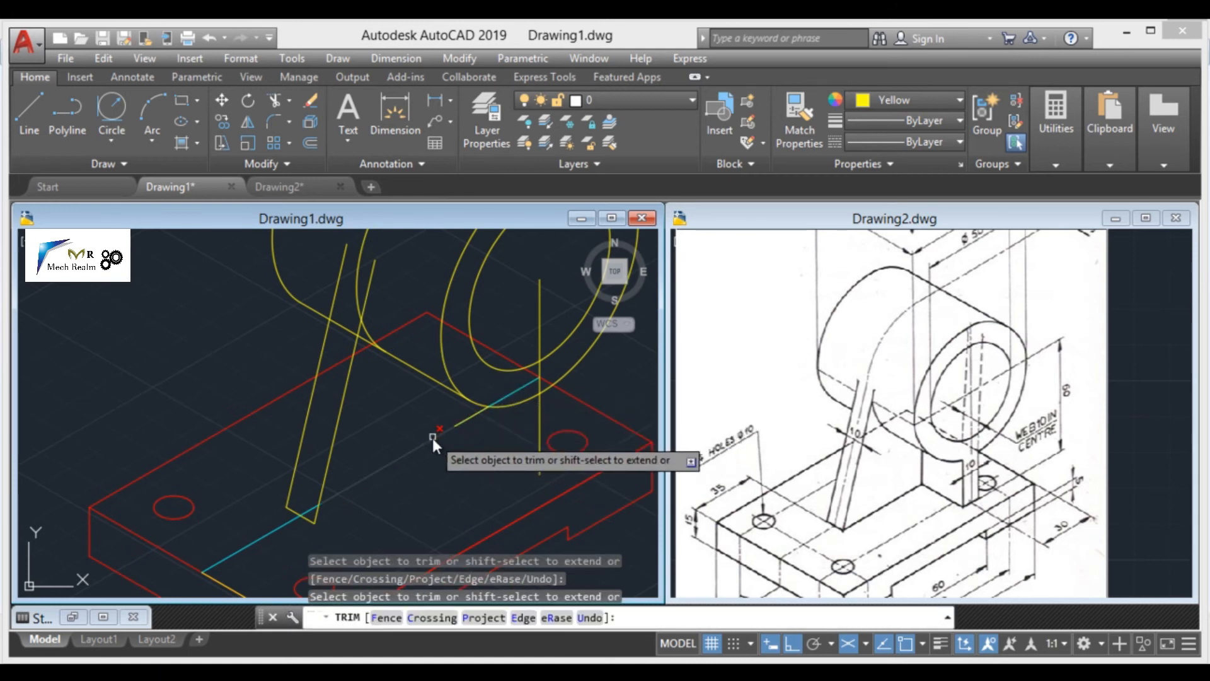
key("Escape")
left_click(467, 420)
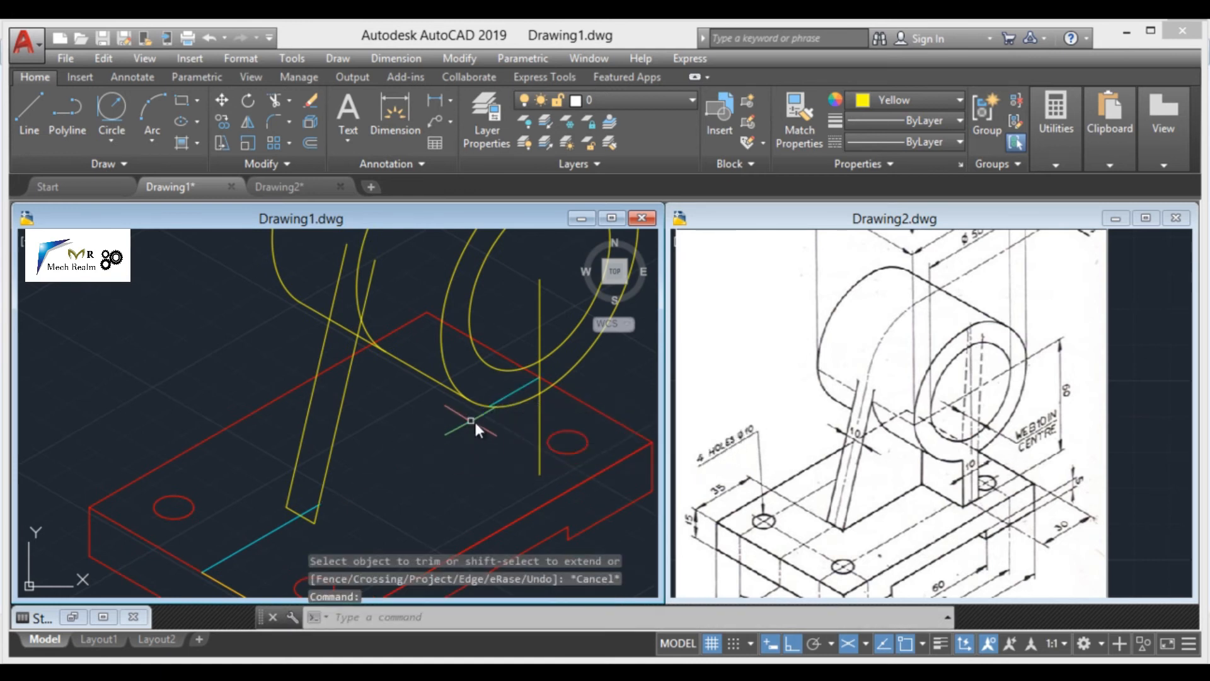
key("Delete")
Copy the vertical line under the cylinder's front ring 5 mm toward the slanted web, parallel to the base's long edge
scroll(489, 440, "down", 3)
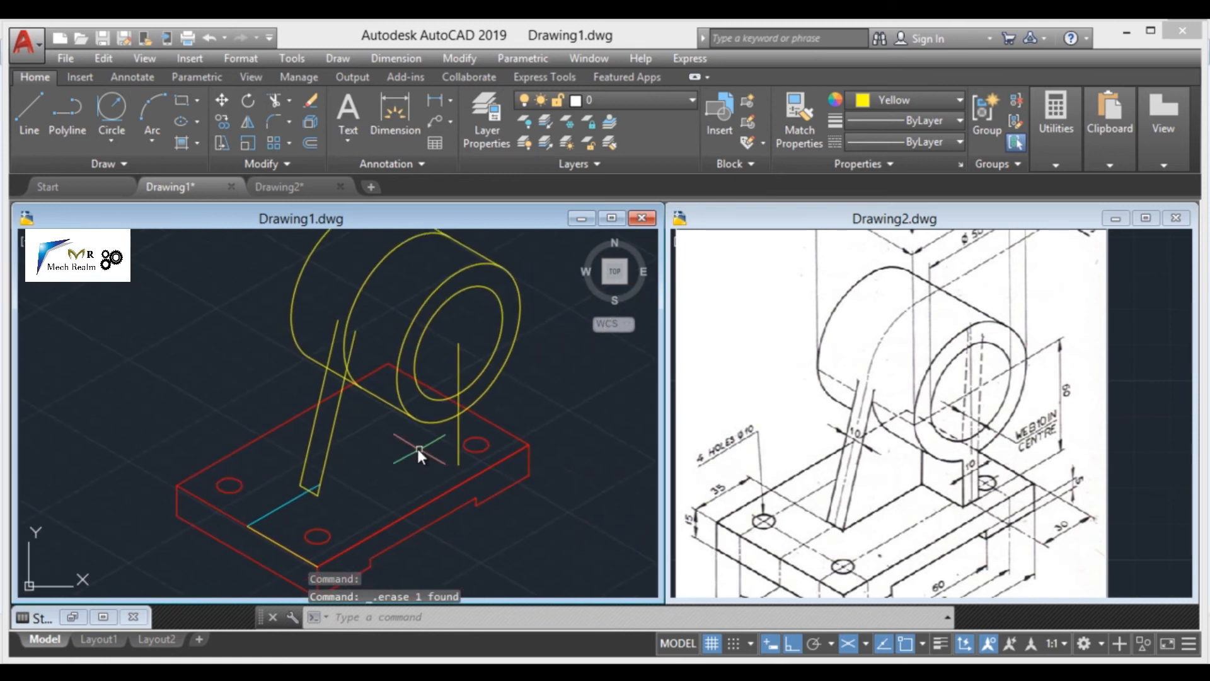
scroll(397, 485, "down", 1)
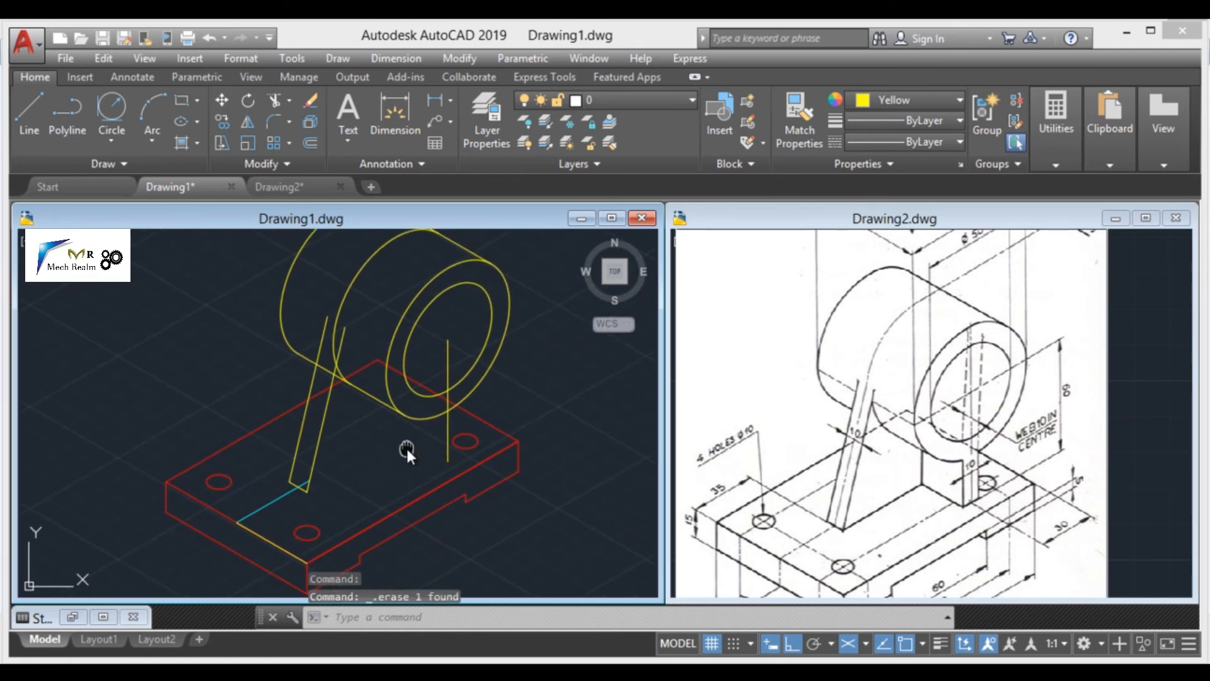
scroll(406, 445, "up", 1)
left_click(969, 473)
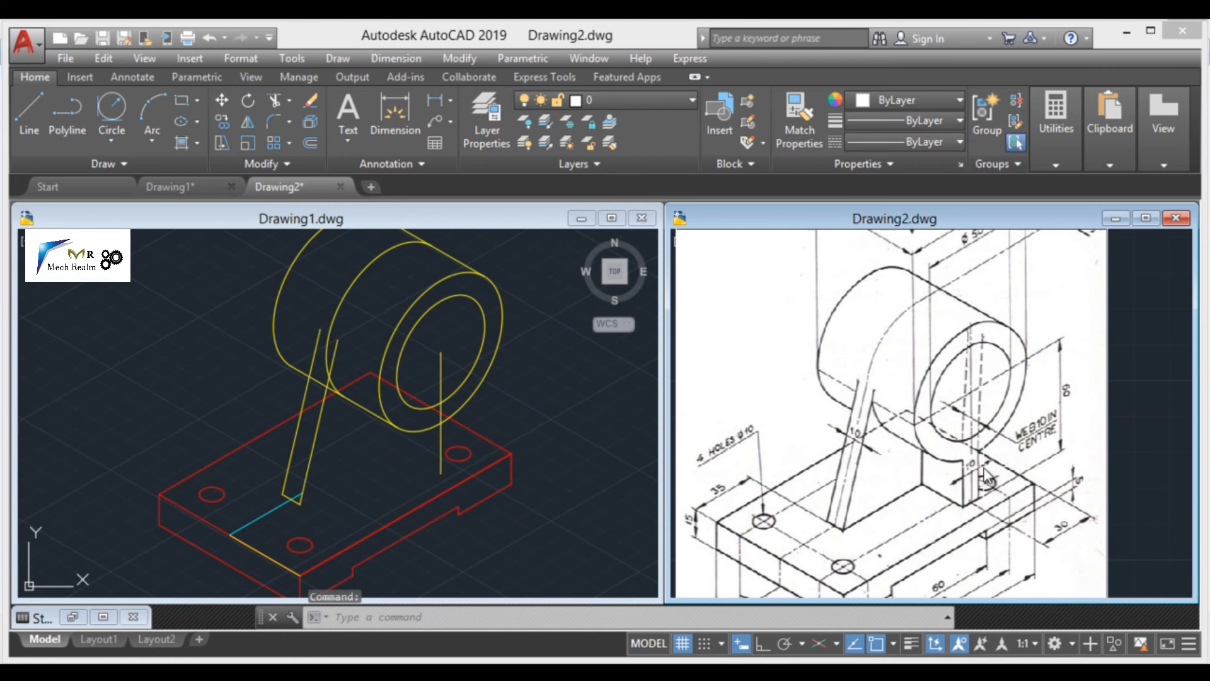
left_click(535, 400)
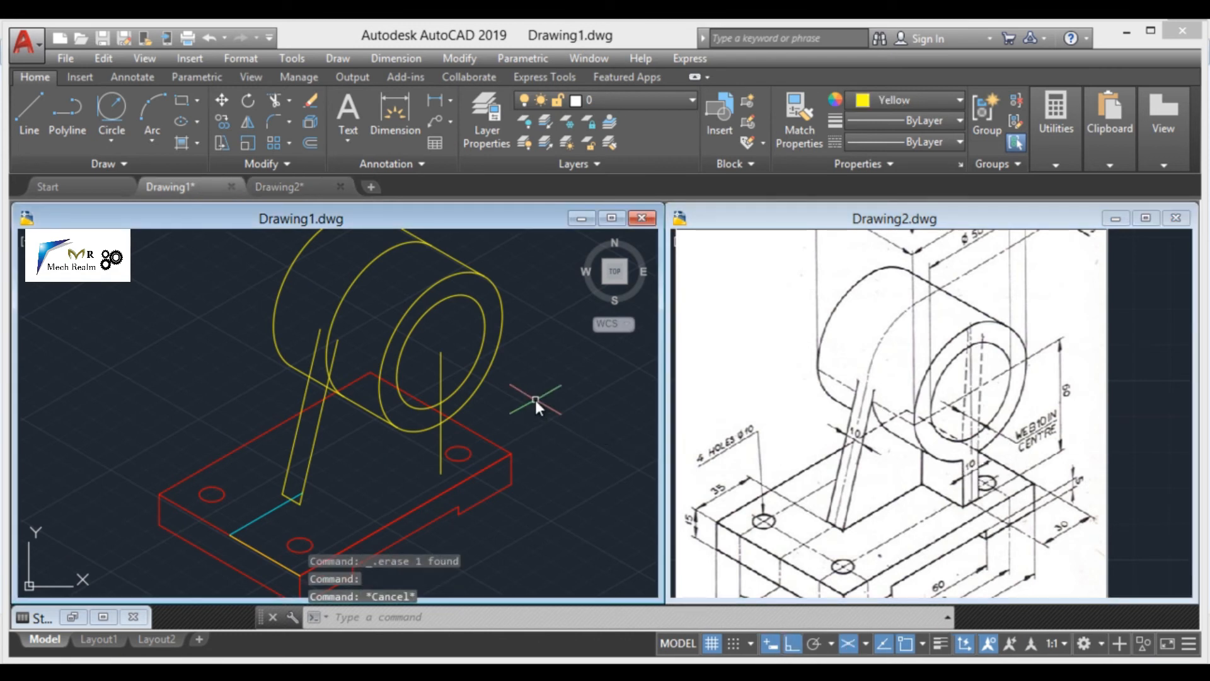
type("co")
key("Return")
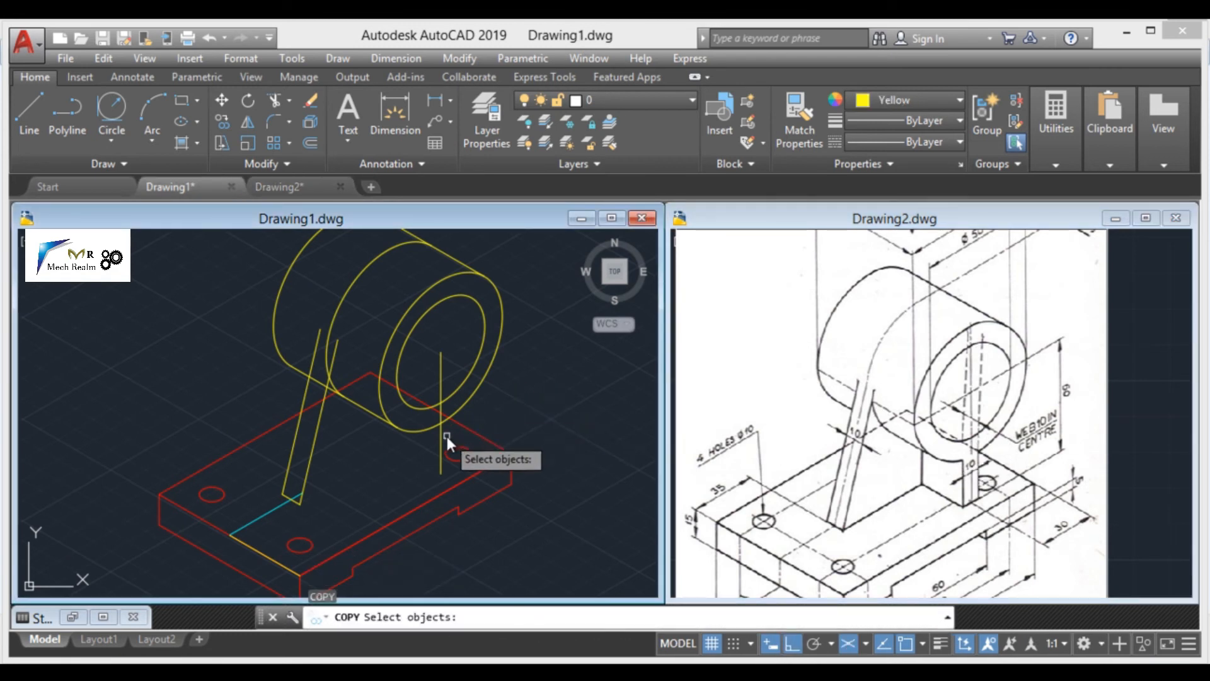
left_click(441, 442)
key("Return")
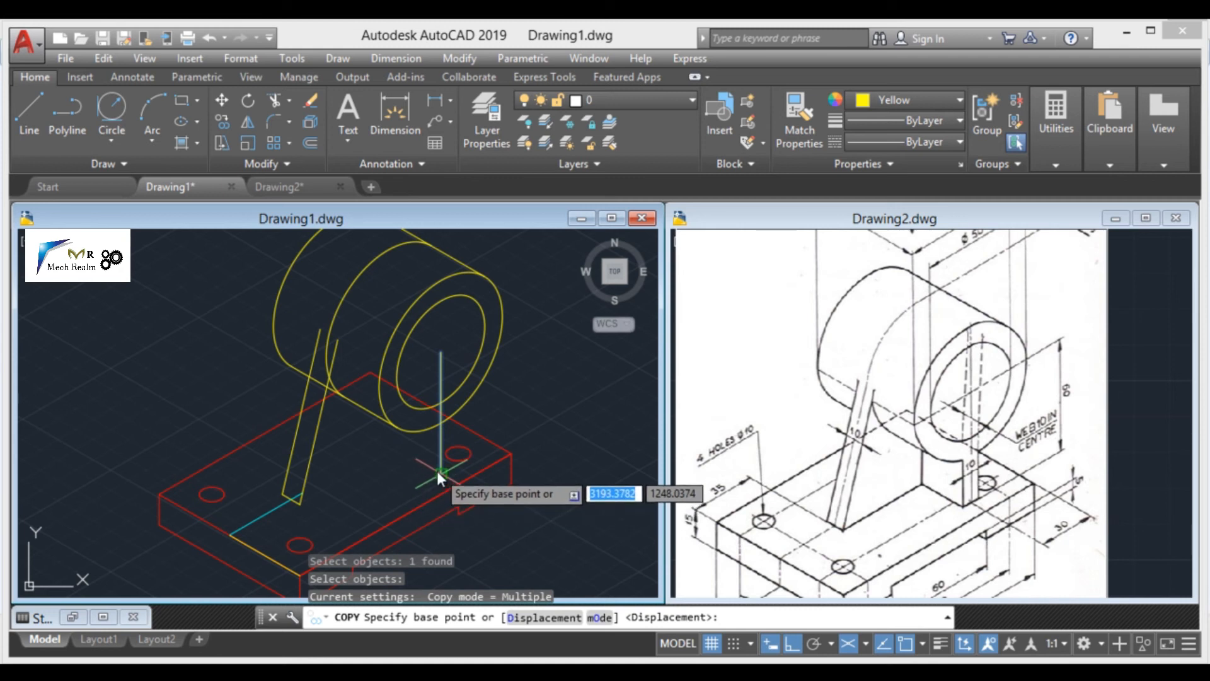
left_click(441, 474)
type("5")
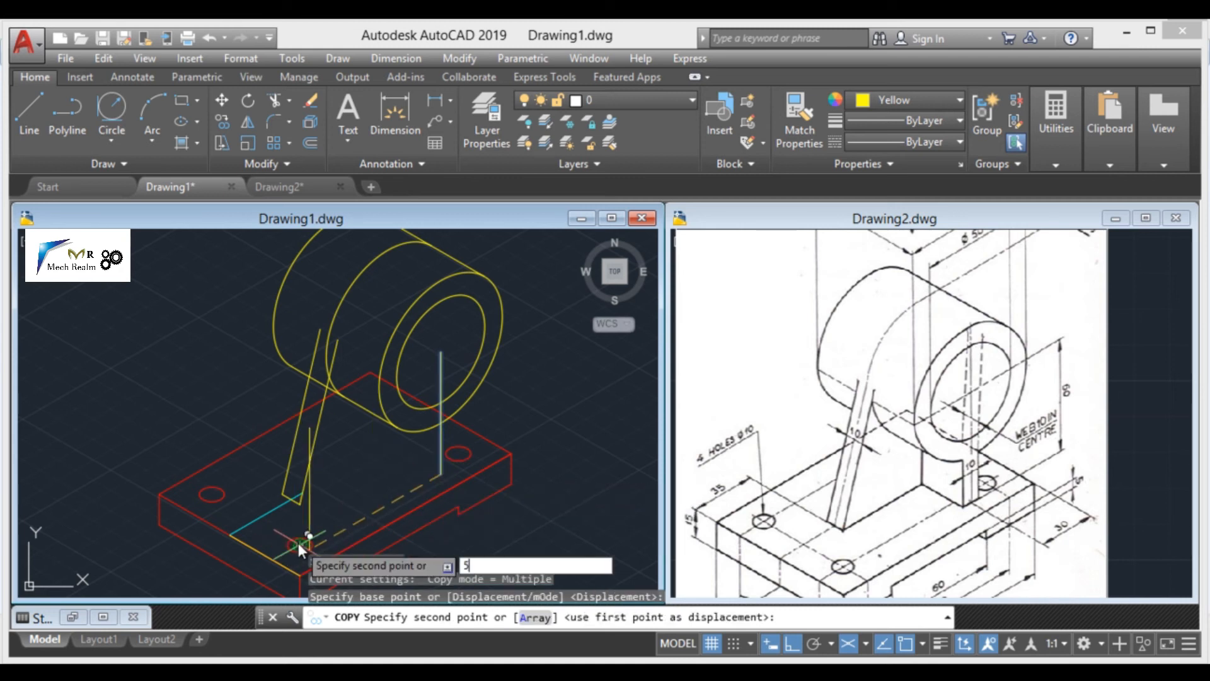
key("Return")
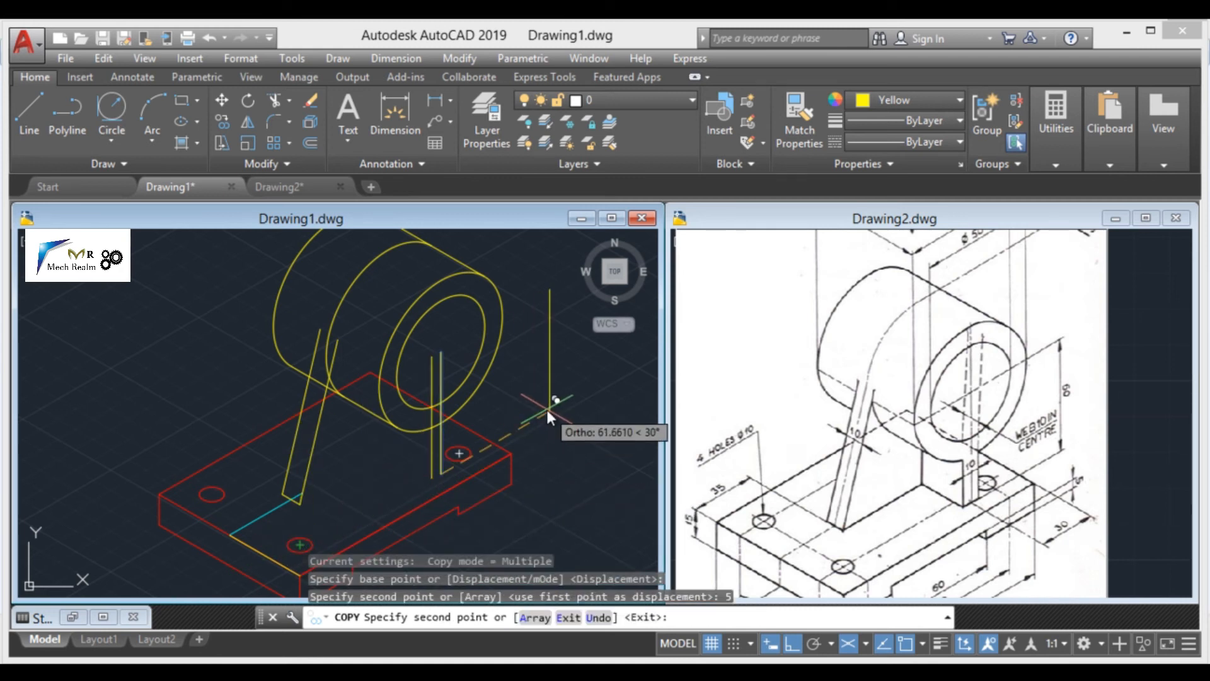
Place another copy of the vertical line 5 mm away from the slanted web, and finish copying
type("5")
key("Return")
key("Escape")
Draw the vertical web's foot line joining the lower ends of the two outer vertical lines
scroll(449, 436, "up", 5)
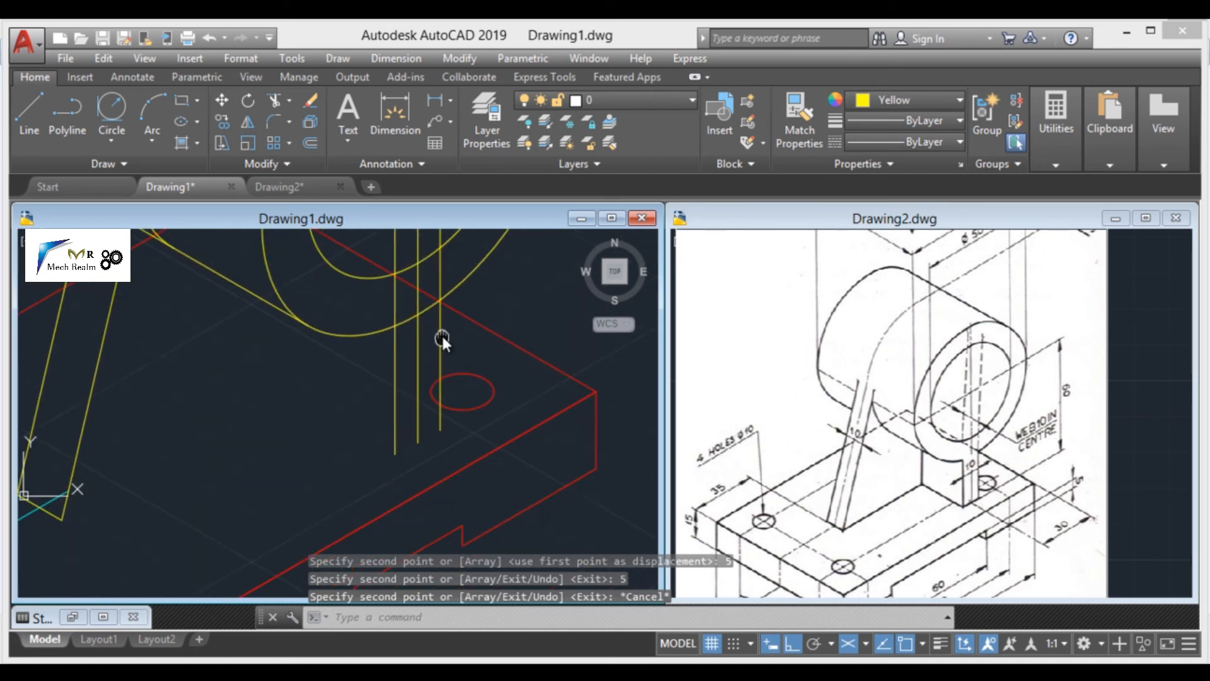
type("l")
key("Return")
left_click(395, 450)
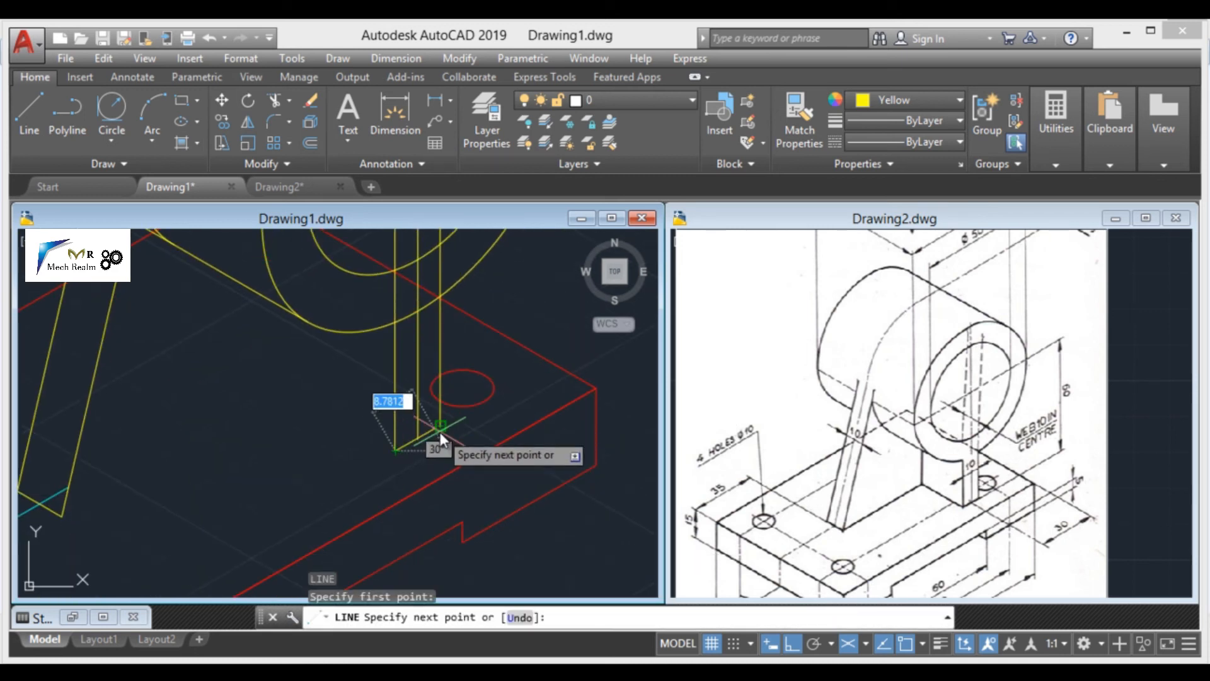
left_click(440, 428)
key("Escape")
middle_click_drag(485, 430, 485, 439)
type("tr")
key("Return")
key("Return")
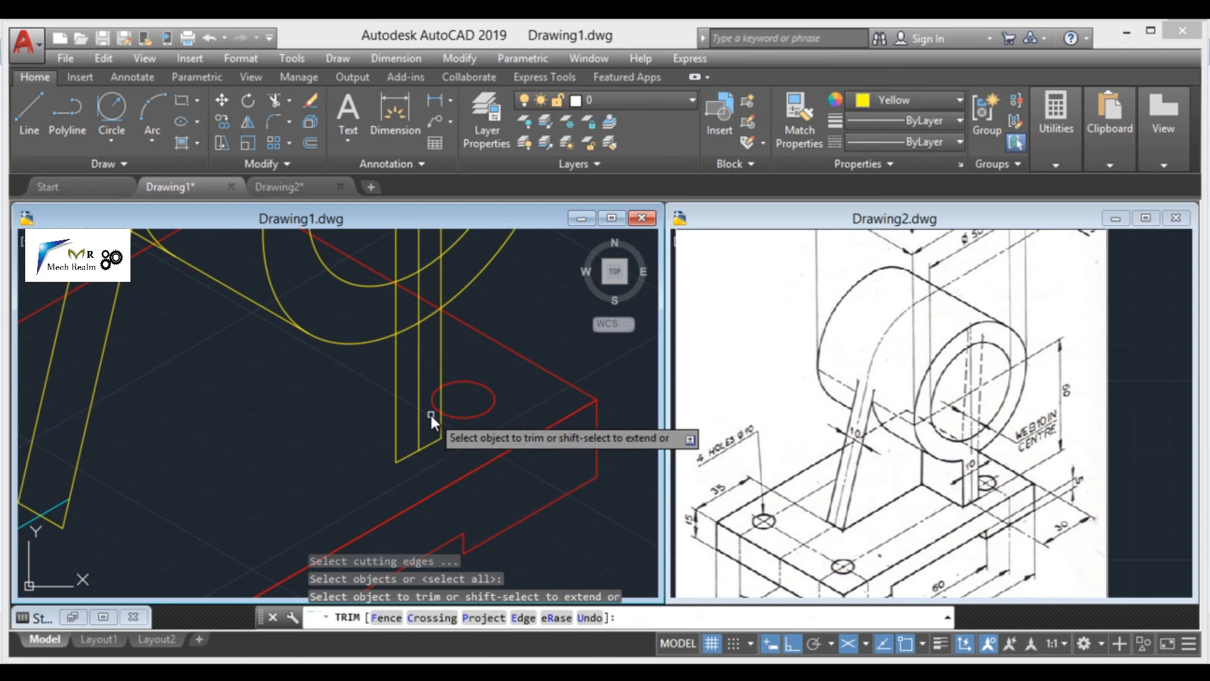
scroll(443, 415, "up", 3)
key("Escape")
scroll(470, 404, "down", 4)
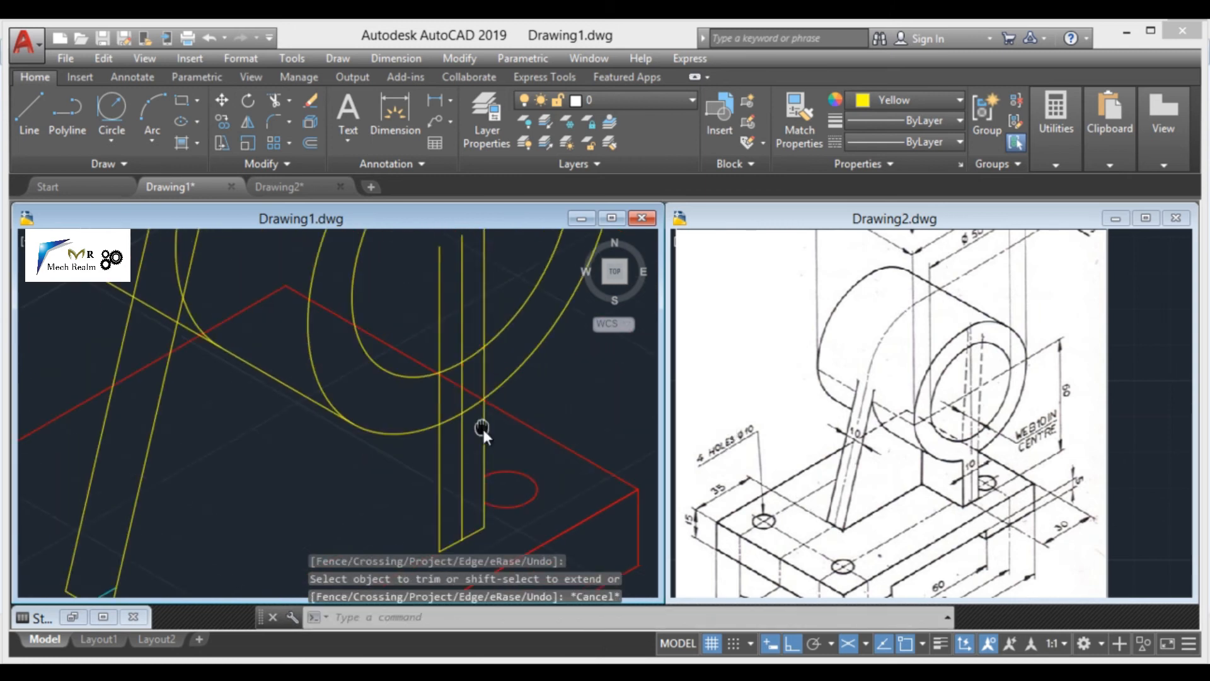
key("Escape")
Trim the outer ellipse between the web lines and the left web line across the ring, and delete that line's upper remnant
key("Return")
key("Return")
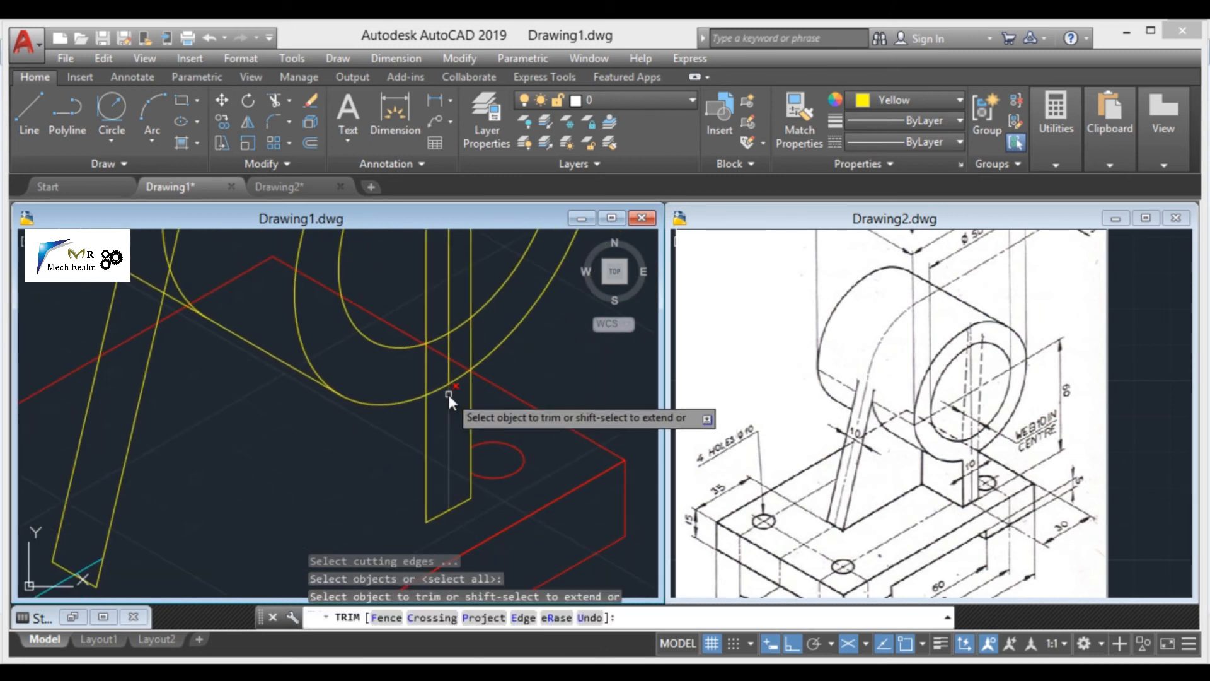
scroll(448, 392, "up", 4)
left_click(388, 359)
left_click(415, 382)
scroll(490, 316, "down", 5)
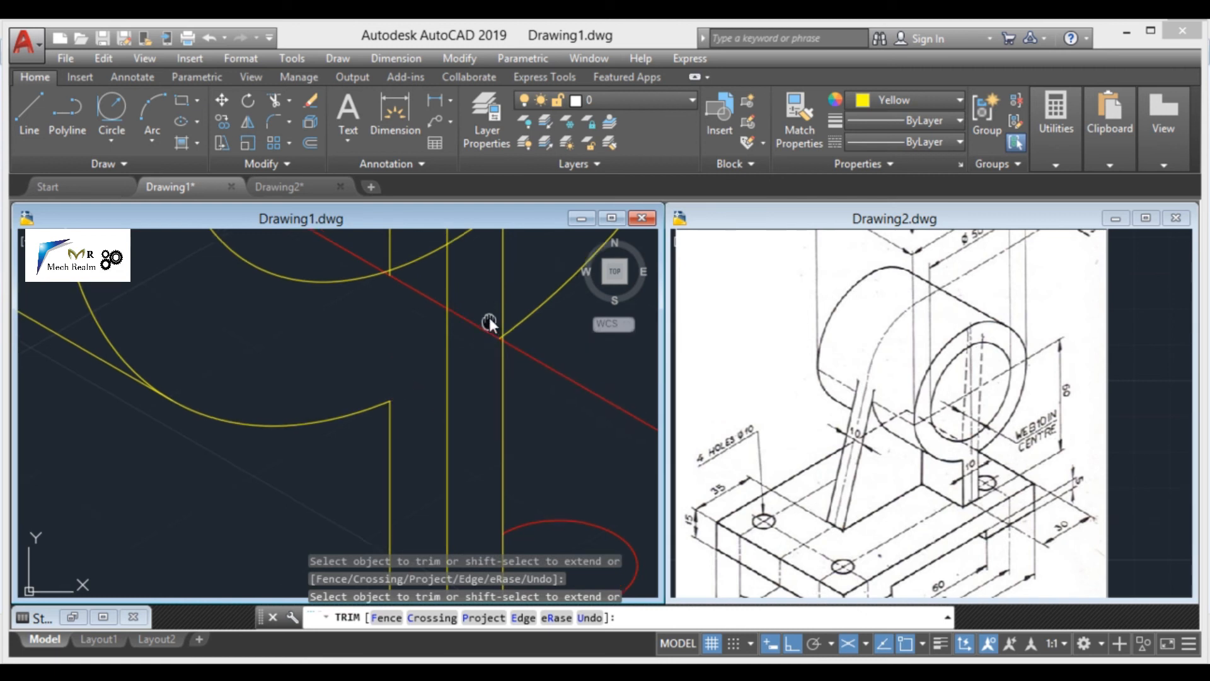
scroll(467, 362, "up", 1)
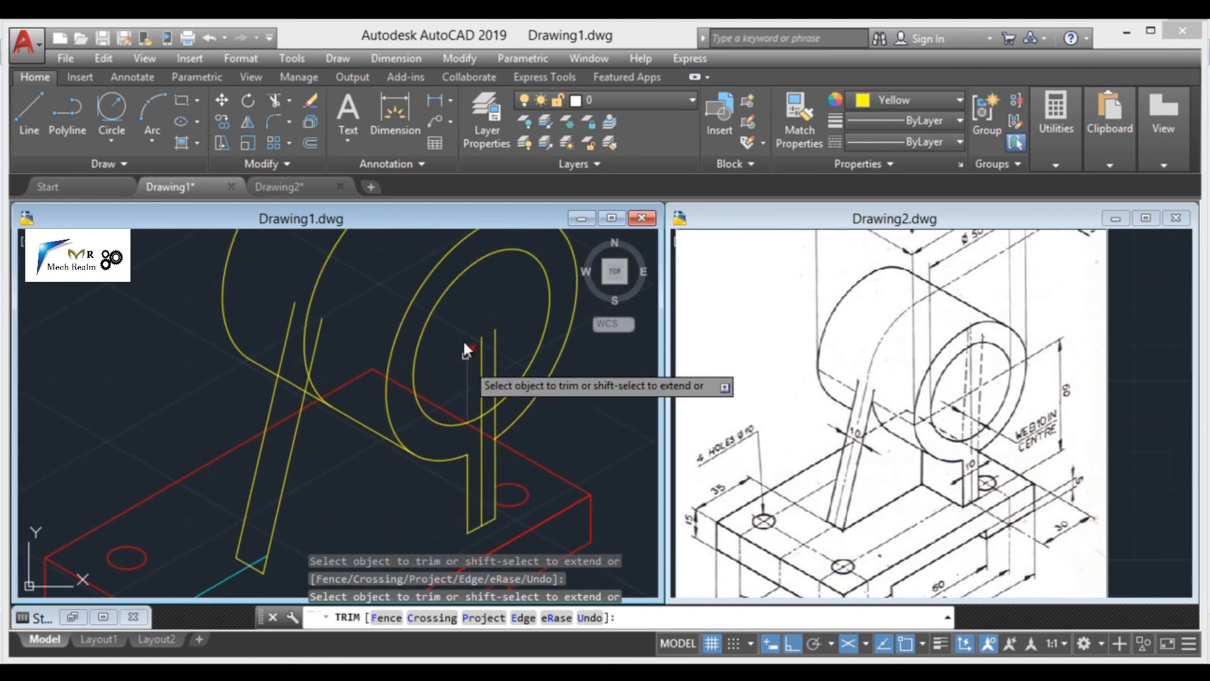
key("Escape")
left_click(467, 395)
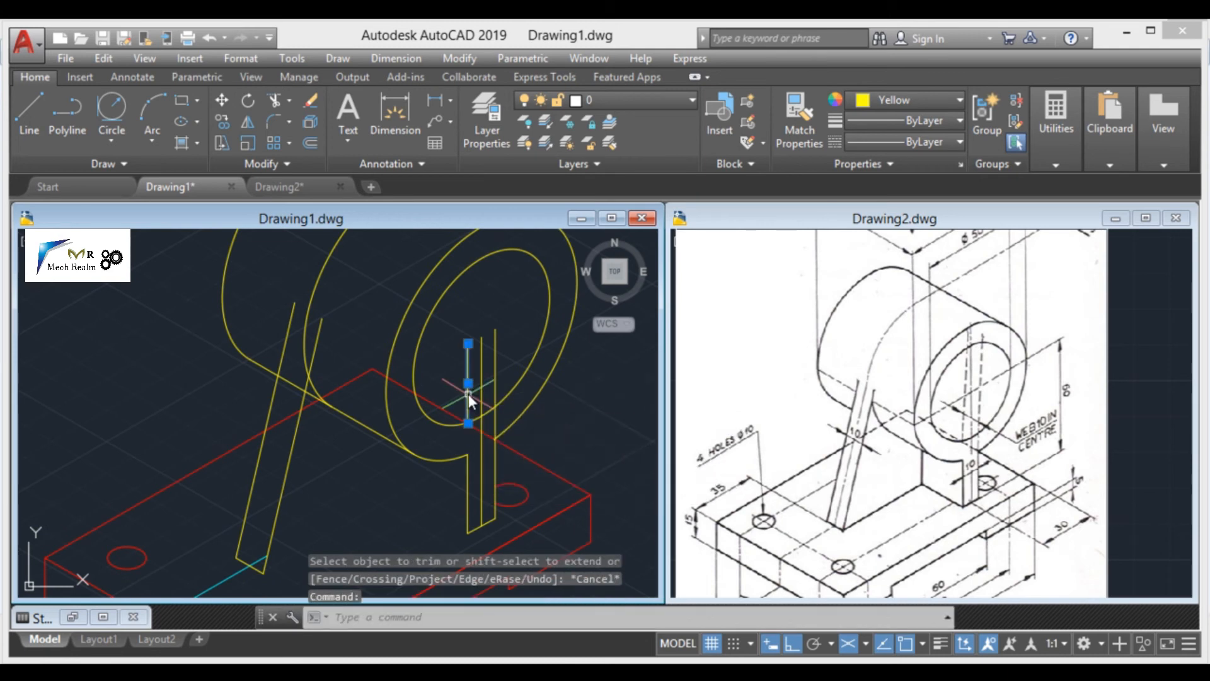
key("Delete")
Trim the right web line across the cylinder's ring, and delete its leftover upper segment
type("tr")
key("Return")
key("Return")
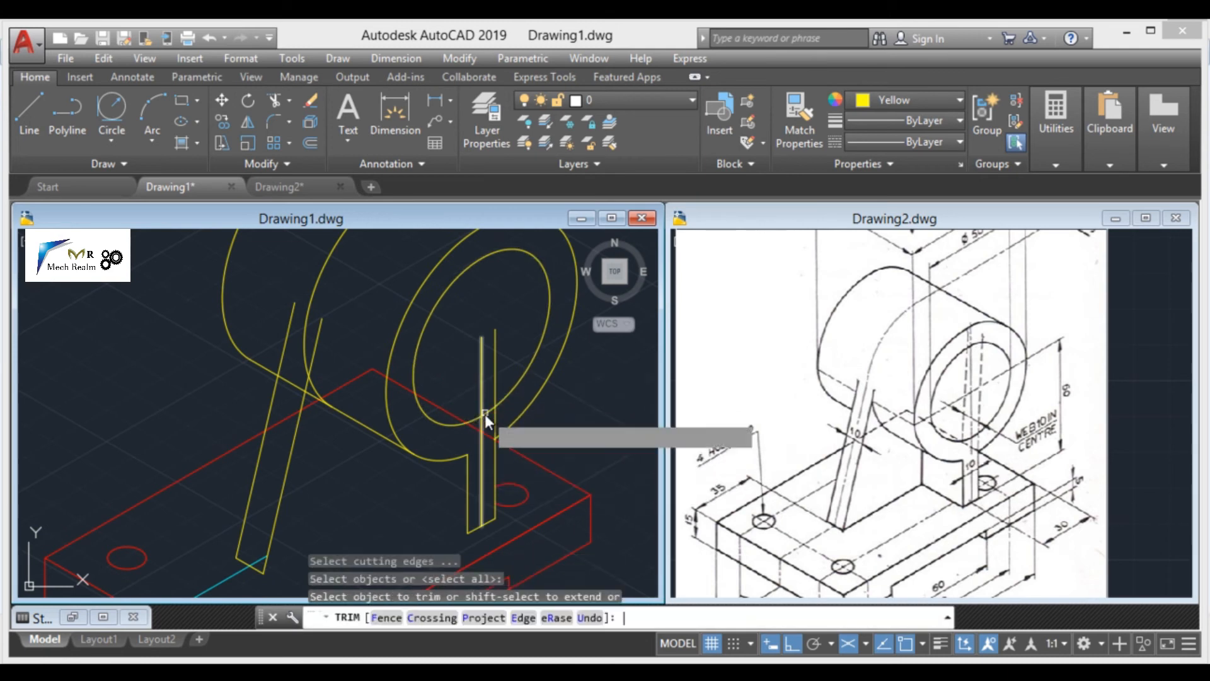
key("Escape")
left_click(498, 365)
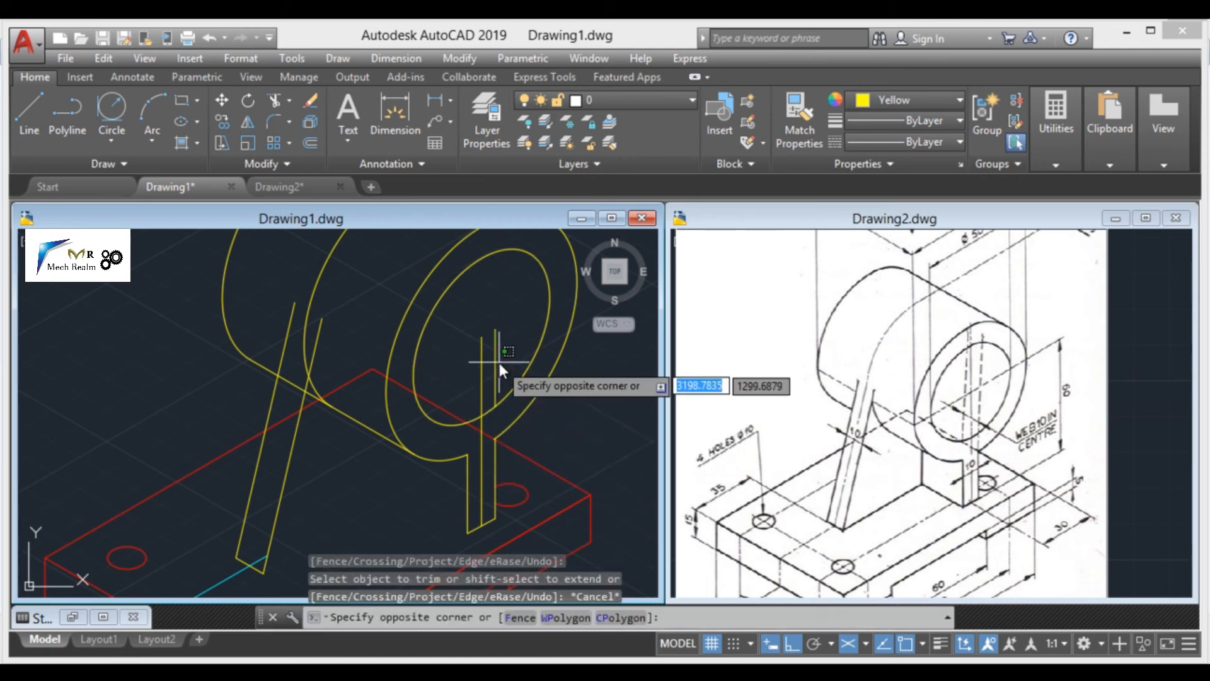
left_click(489, 361)
key("Delete")
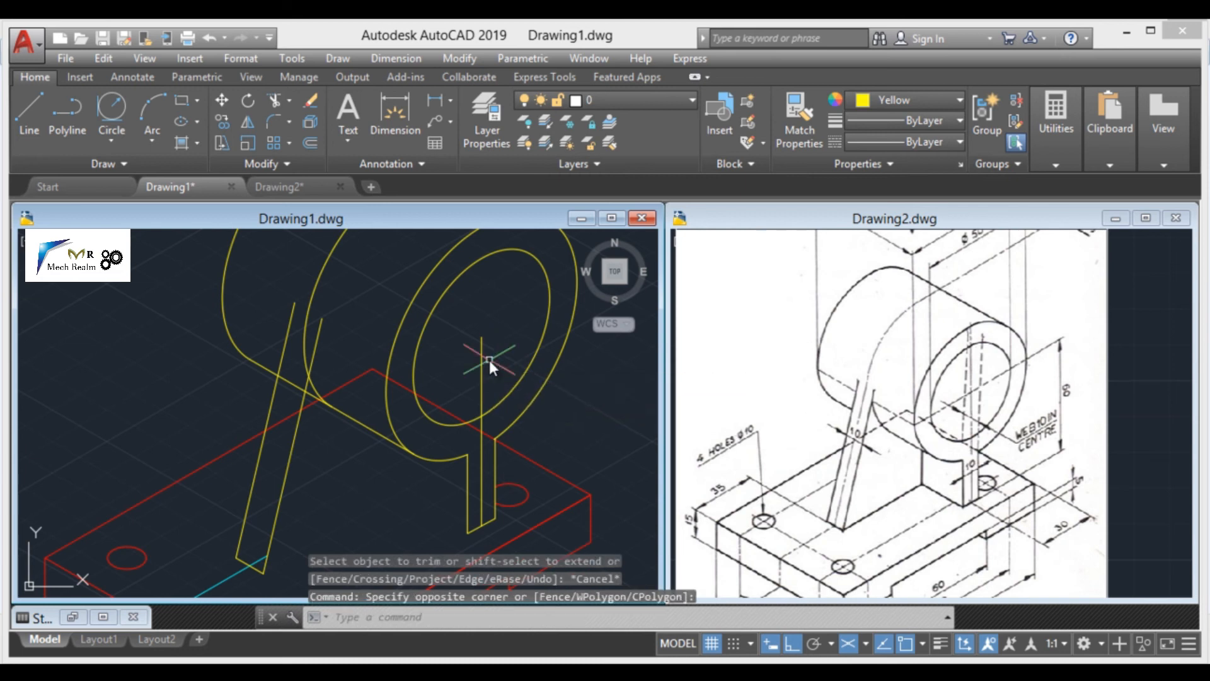
Delete the vertical web's middle line and the cylinder's intermediate arc
left_click(482, 449)
key("Delete")
scroll(503, 386, "up", 1)
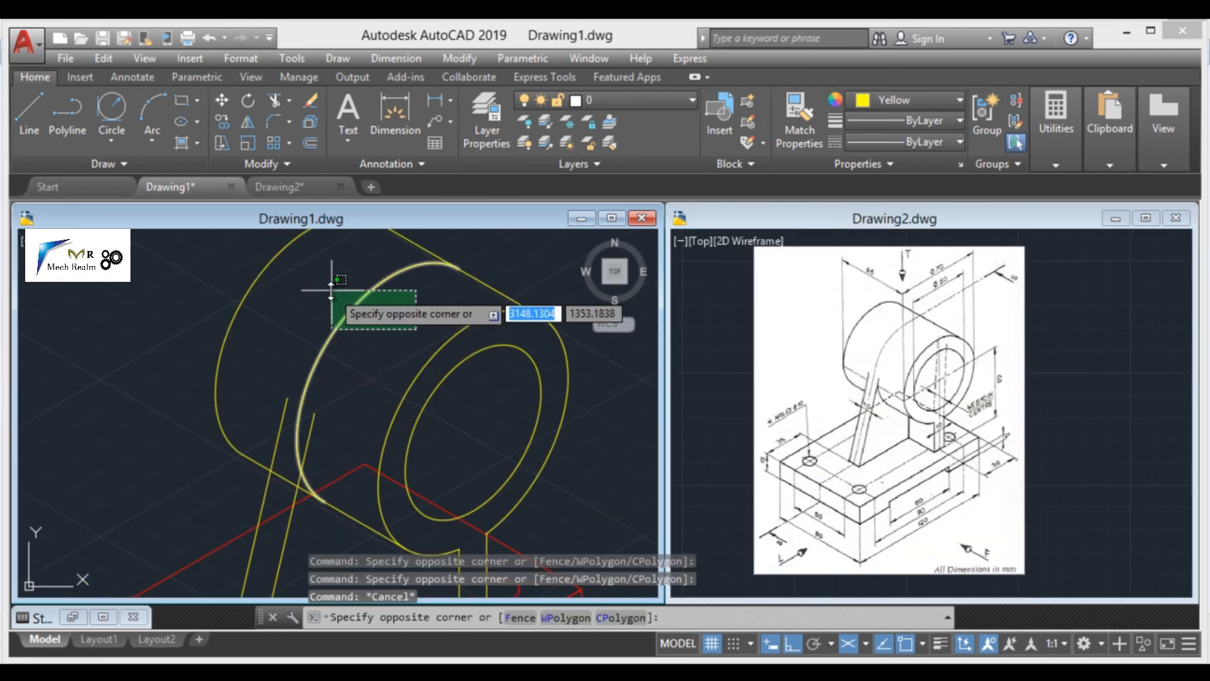
left_click(427, 389)
key("Escape")
Trim the base's rear edges between the slanted web lines and between the front ring and the vertical web
middle_click_drag(405, 406, 425, 255)
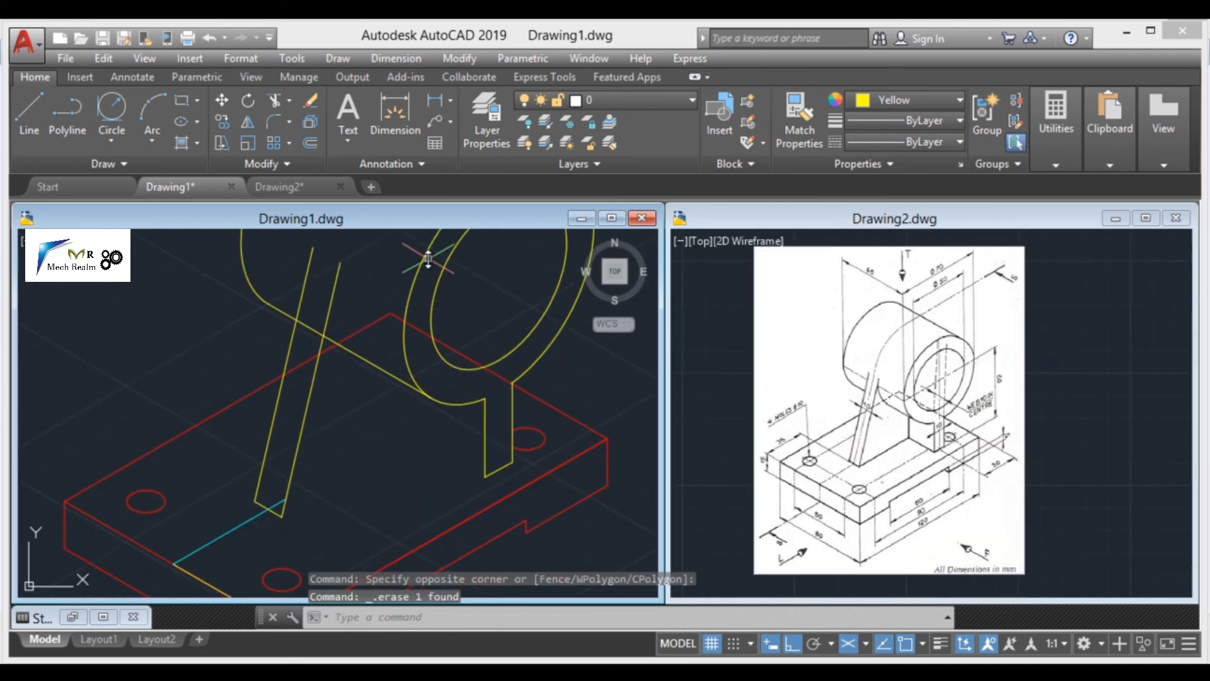
type("tr")
key("Return")
key("Return")
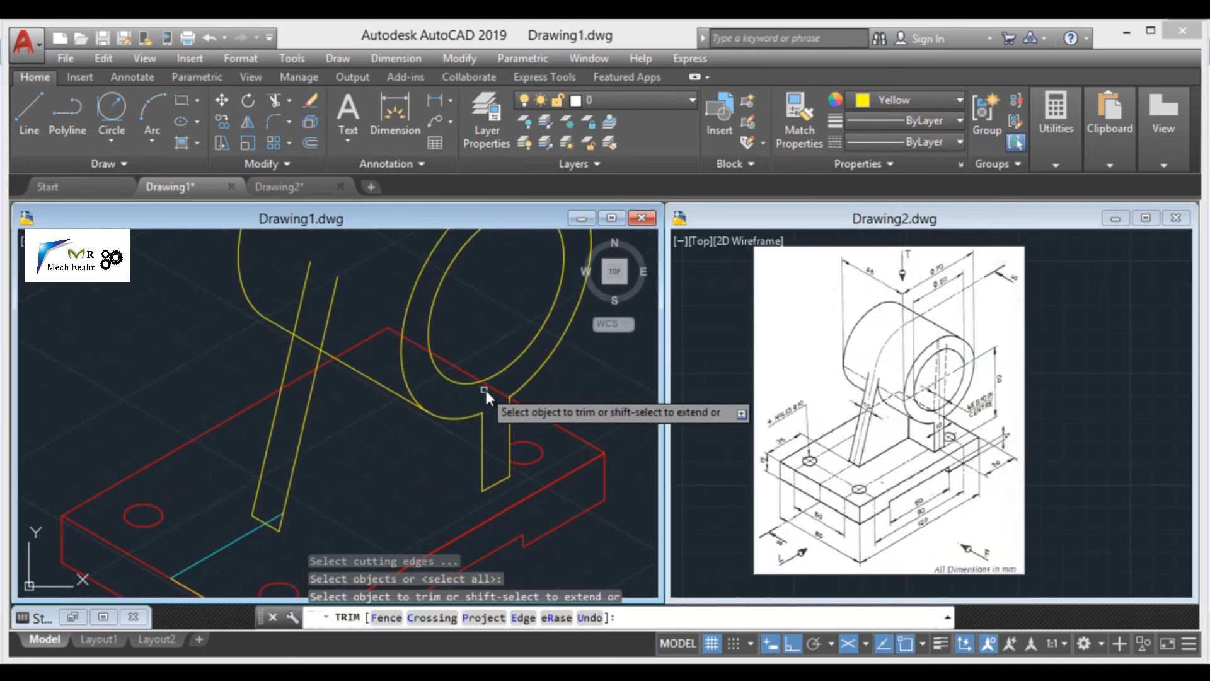
left_click(491, 389)
left_click(292, 384)
key("Escape")
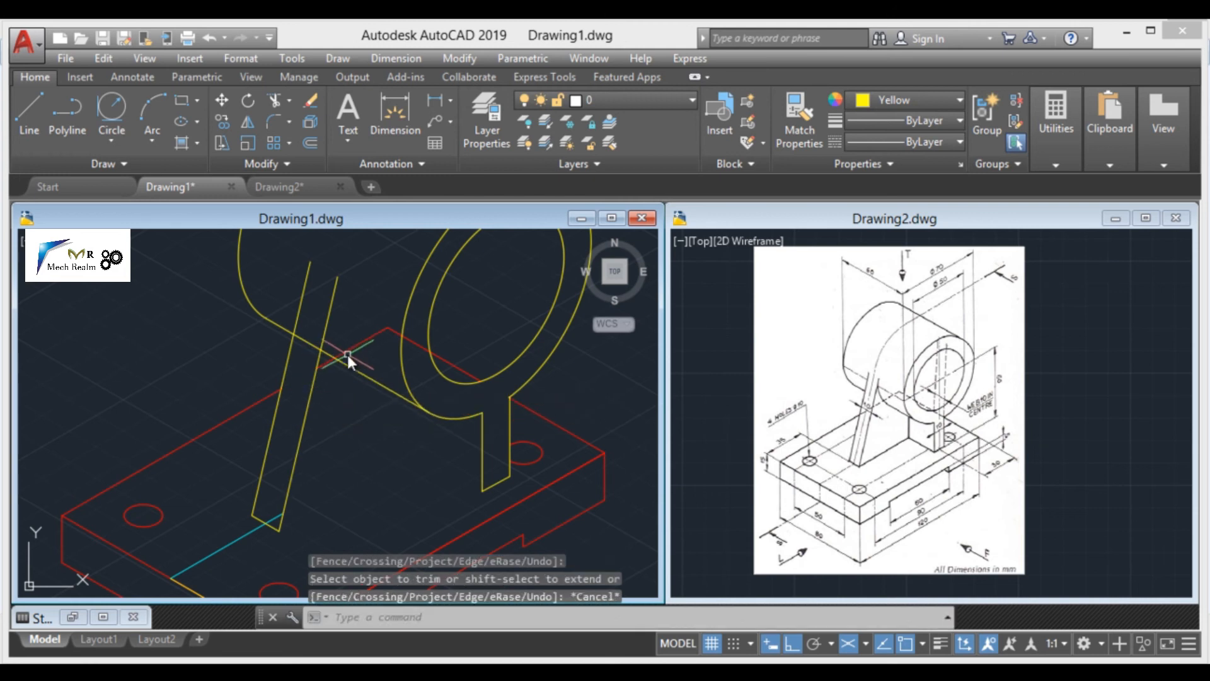
Delete the two remaining base edge segments meeting at the rear corner behind the cylinder
left_click(391, 317)
left_click(368, 347)
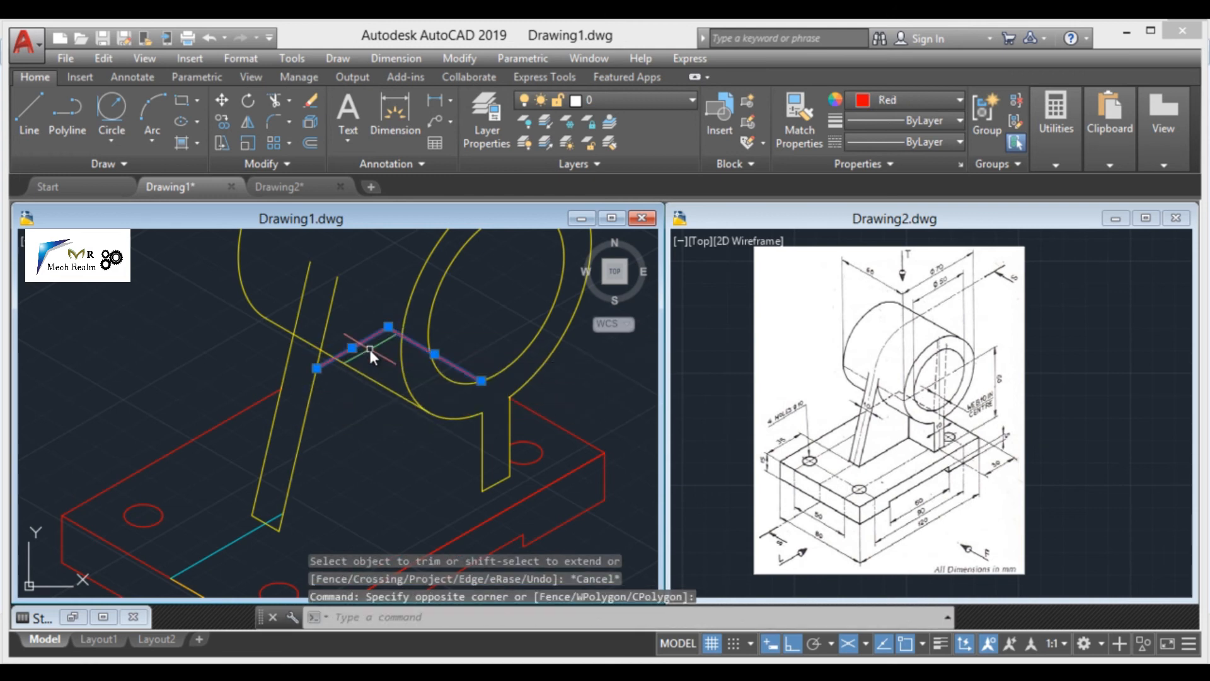
key("Delete")
Draw a foot line from the slanted web's front lower corner, parallel to the base's long edge, to beneath the cylinder
scroll(391, 364, "up", 5)
scroll(870, 489, "up", 3)
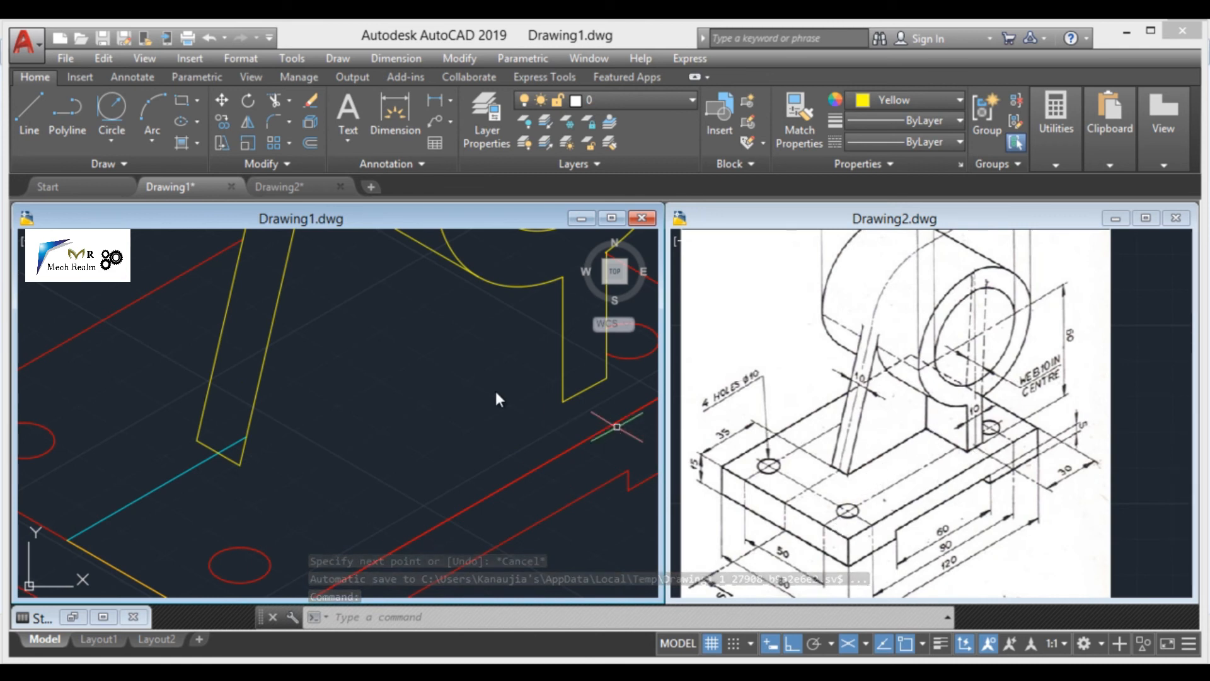
left_click(435, 425)
left_click(392, 413)
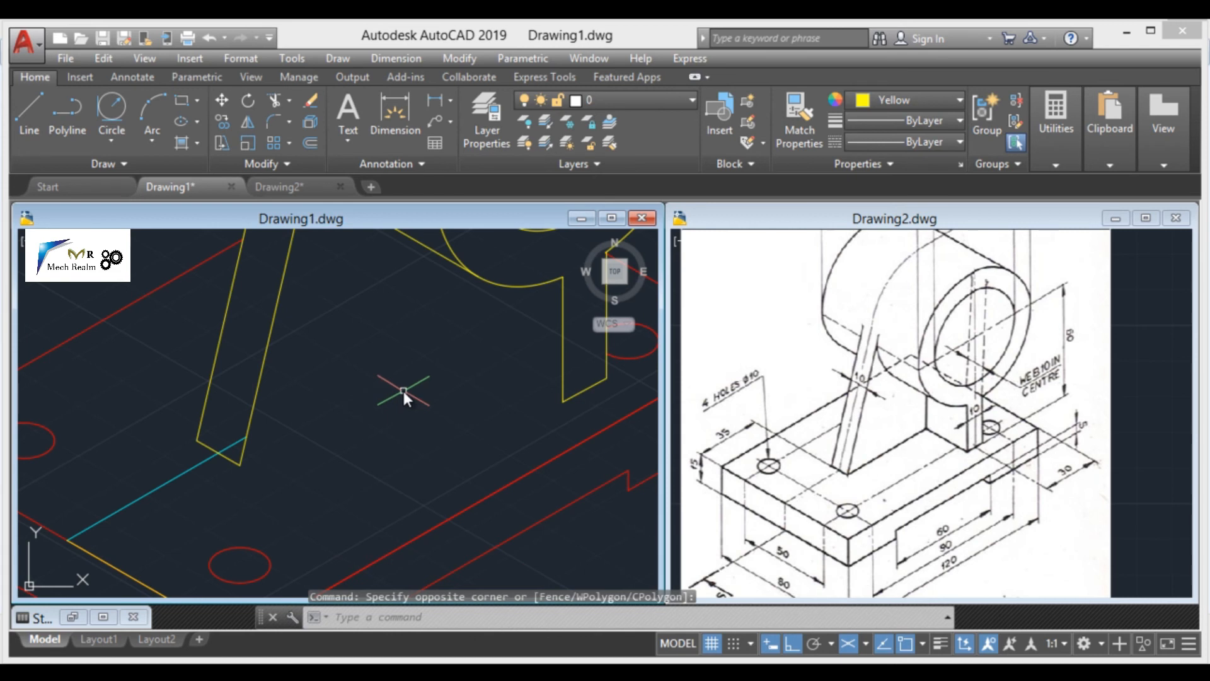
type("l")
key("Return")
left_click(240, 464)
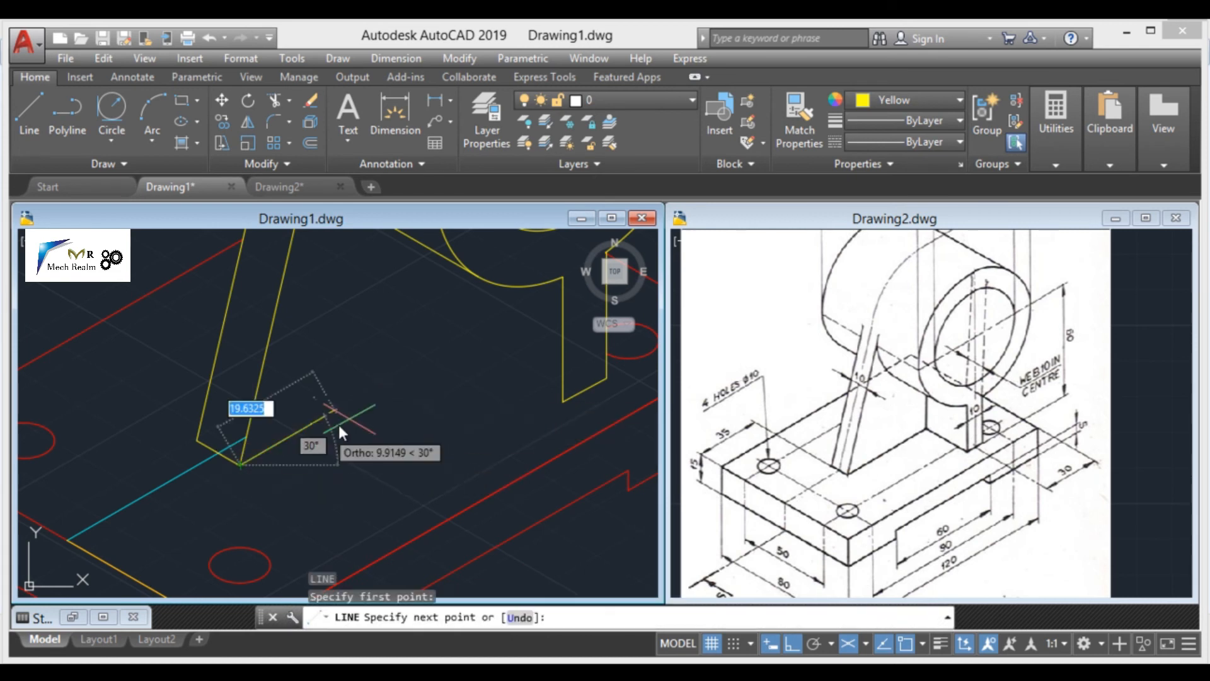
middle_click_drag(399, 391, 430, 456)
scroll(430, 459, "up", 2)
scroll(528, 378, "down", 2)
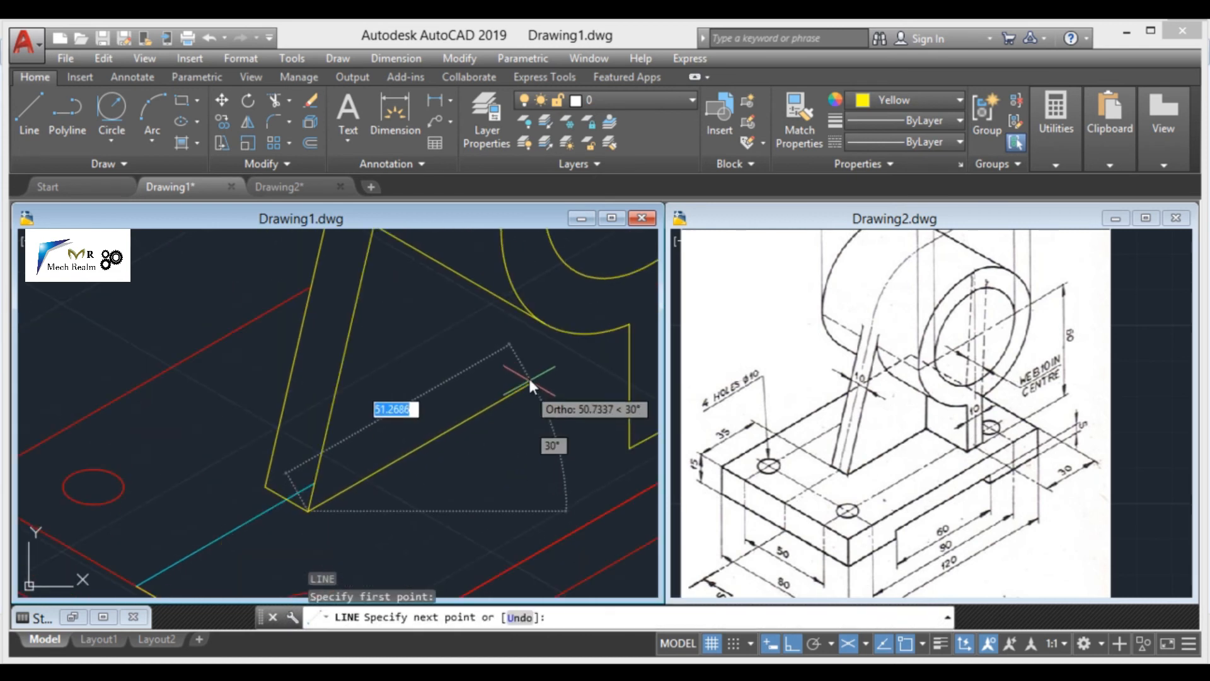
middle_click_drag(529, 381, 418, 384)
left_click(472, 377)
key("Return")
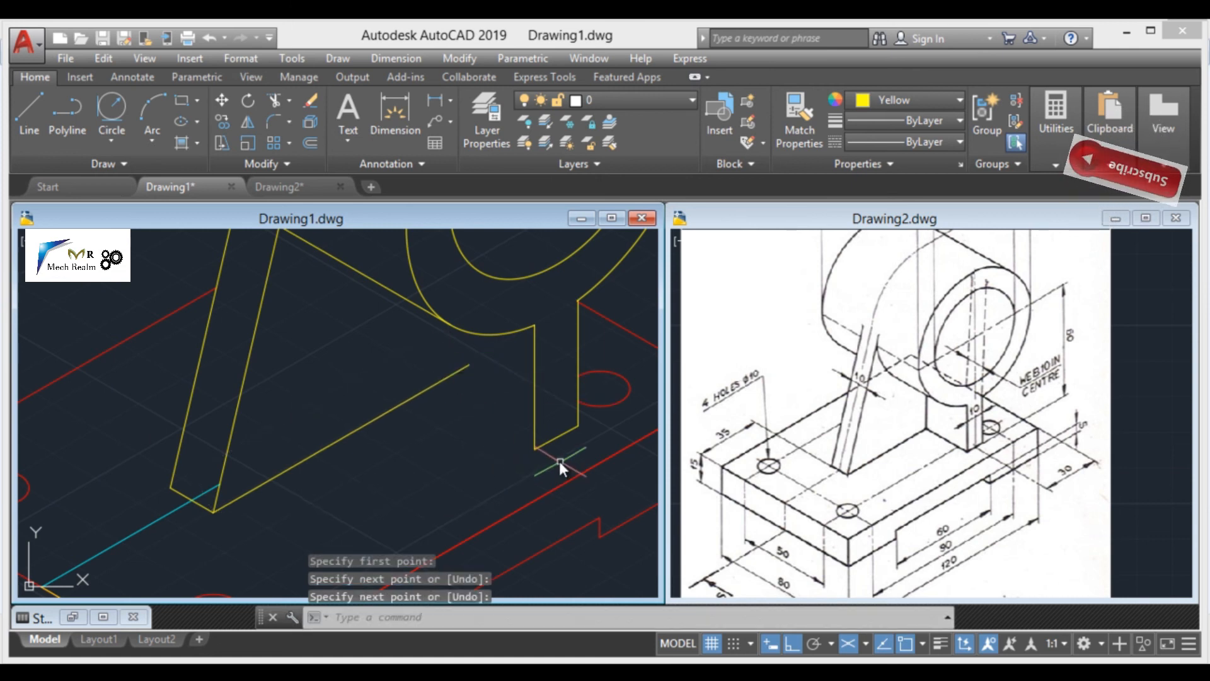
Draw a line from the vertical web's lower front corner, parallel to the base's short edge, across the long foot line
key("Return")
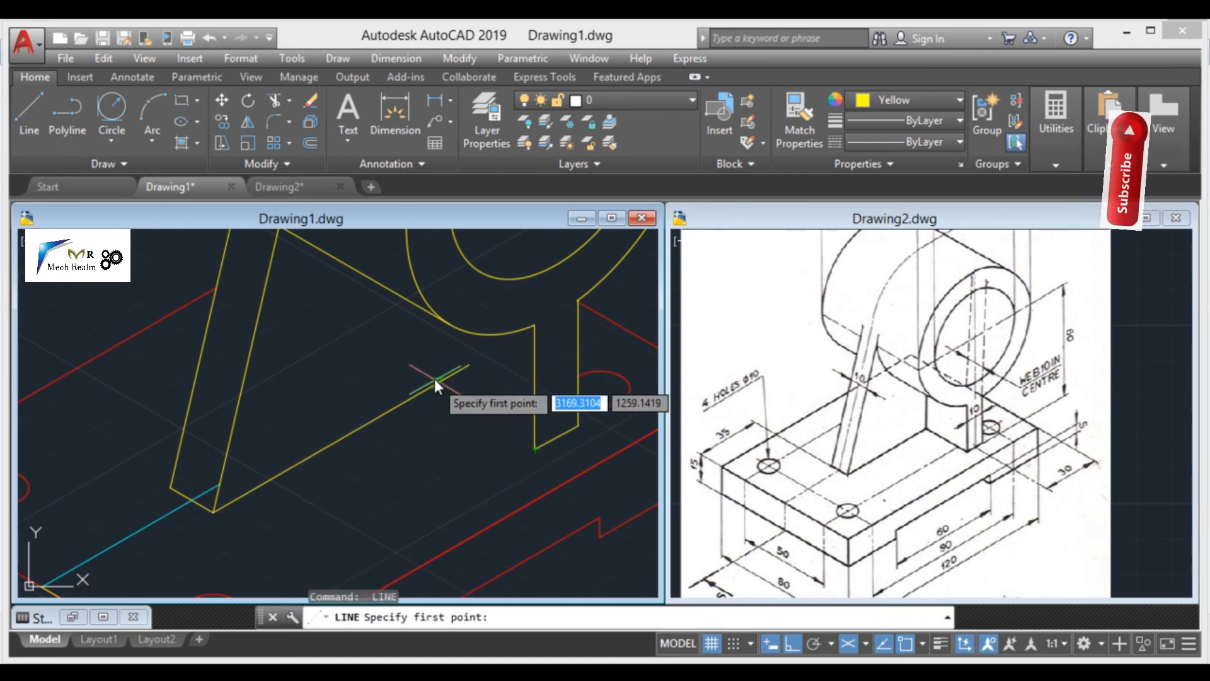
left_click(534, 449)
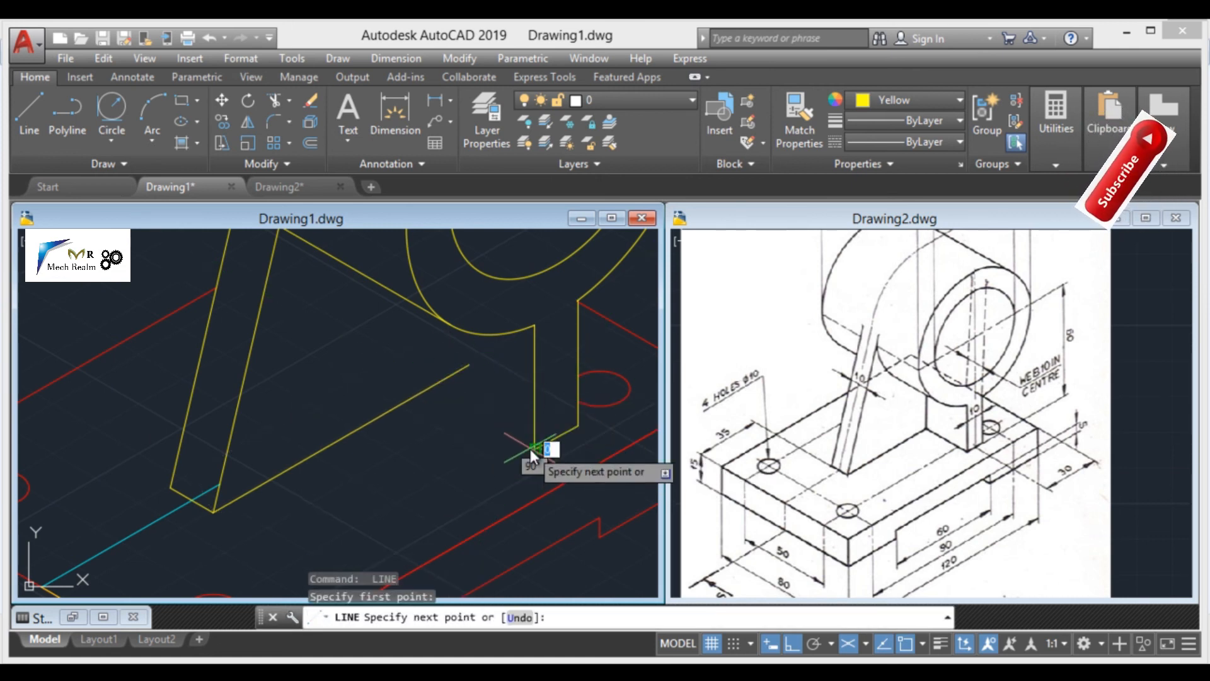
left_click(384, 355)
key("Return")
Trim both foot lines where they overrun their crossing so they meet in a clean corner
type("tr")
key("Return")
key("Return")
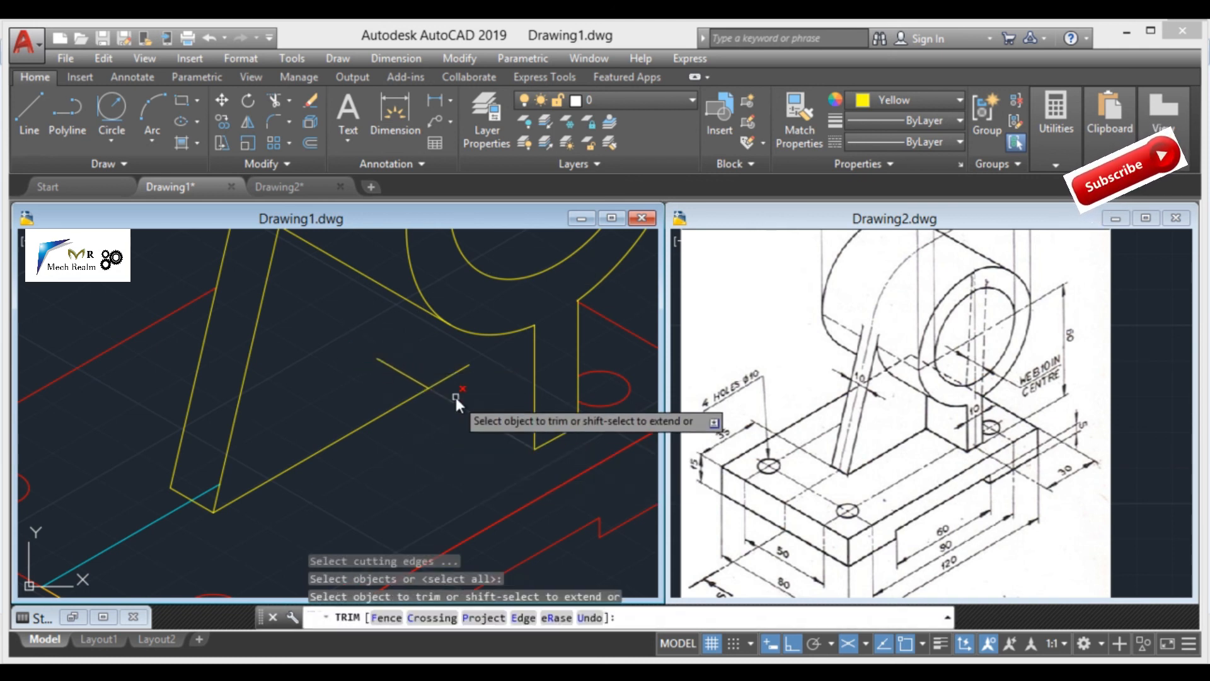
left_click(448, 374)
left_click(448, 382)
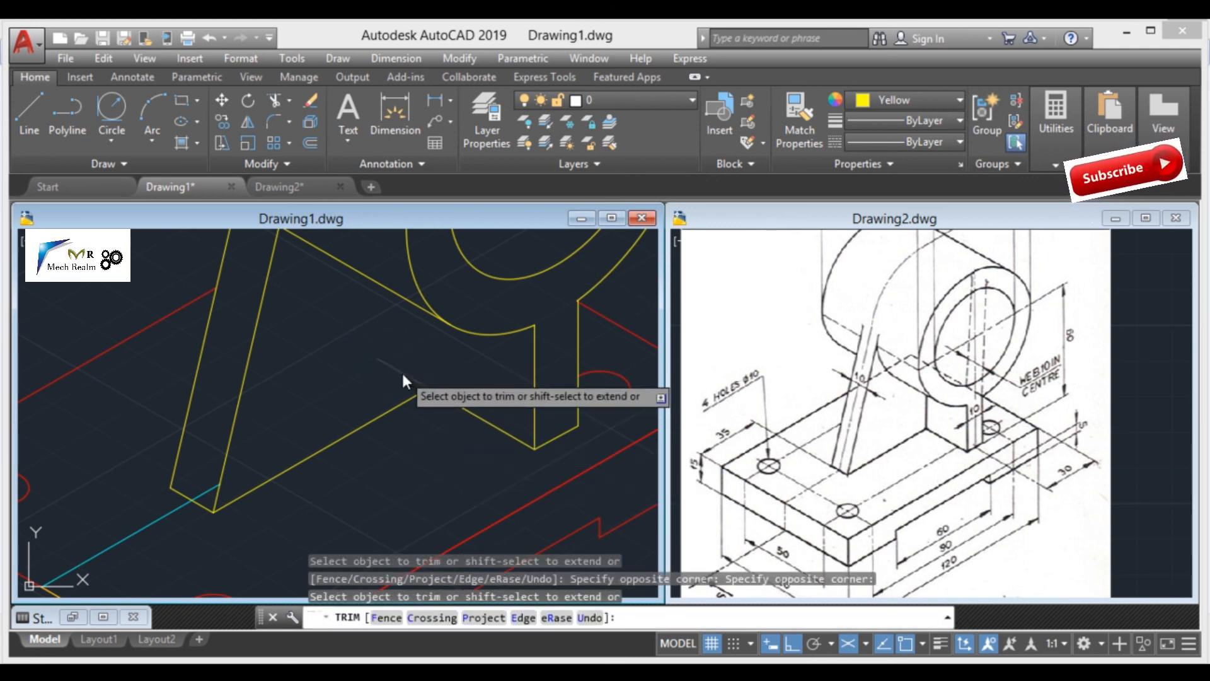
left_click(403, 374)
key("Return")
key("Escape")
Draw a vertical line from the corner where the two foot lines meet up into the front of the hollow cylinder
type("l")
key("Return")
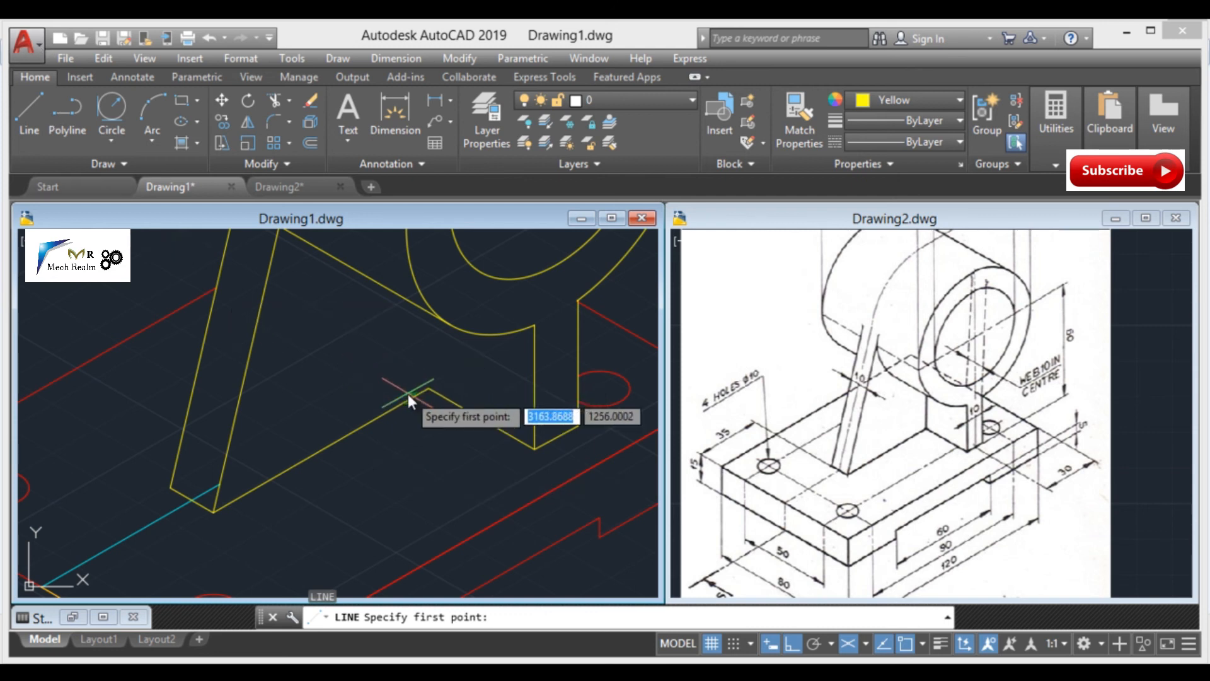
left_click(425, 390)
scroll(440, 441, "up", 3)
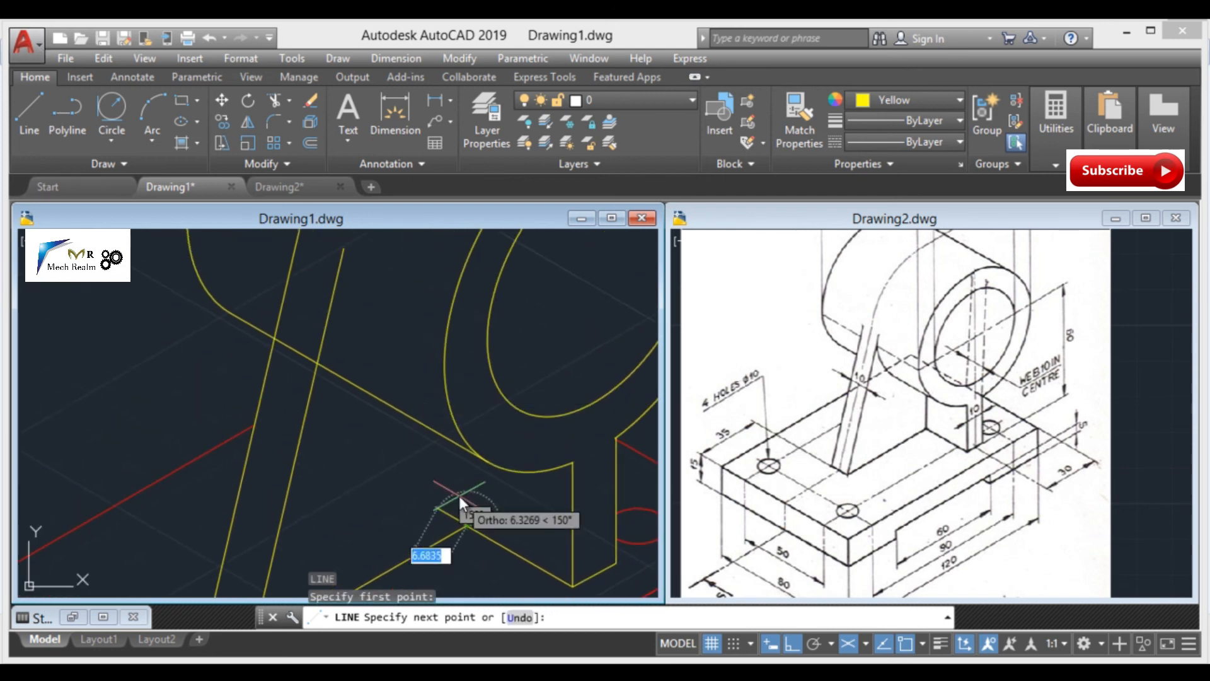
key("F5")
left_click(463, 391)
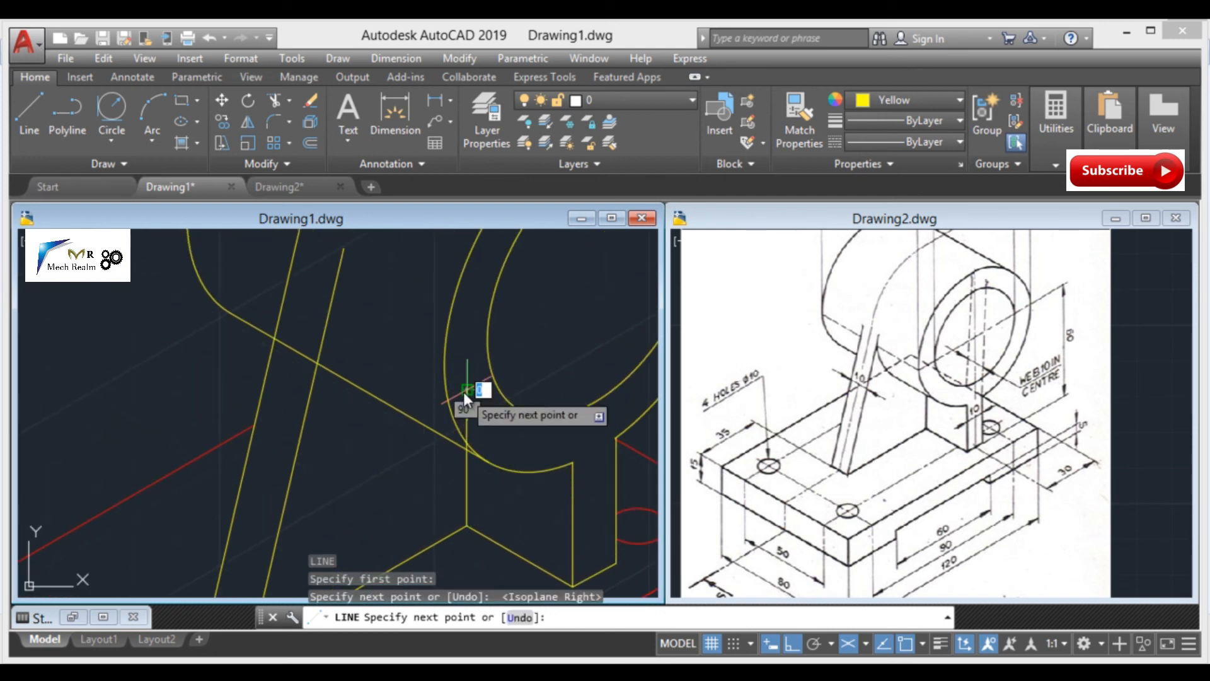
key("Escape")
Trim the part of the vertical corner line that runs past the cylinder's lower edge
scroll(483, 404, "up", 2)
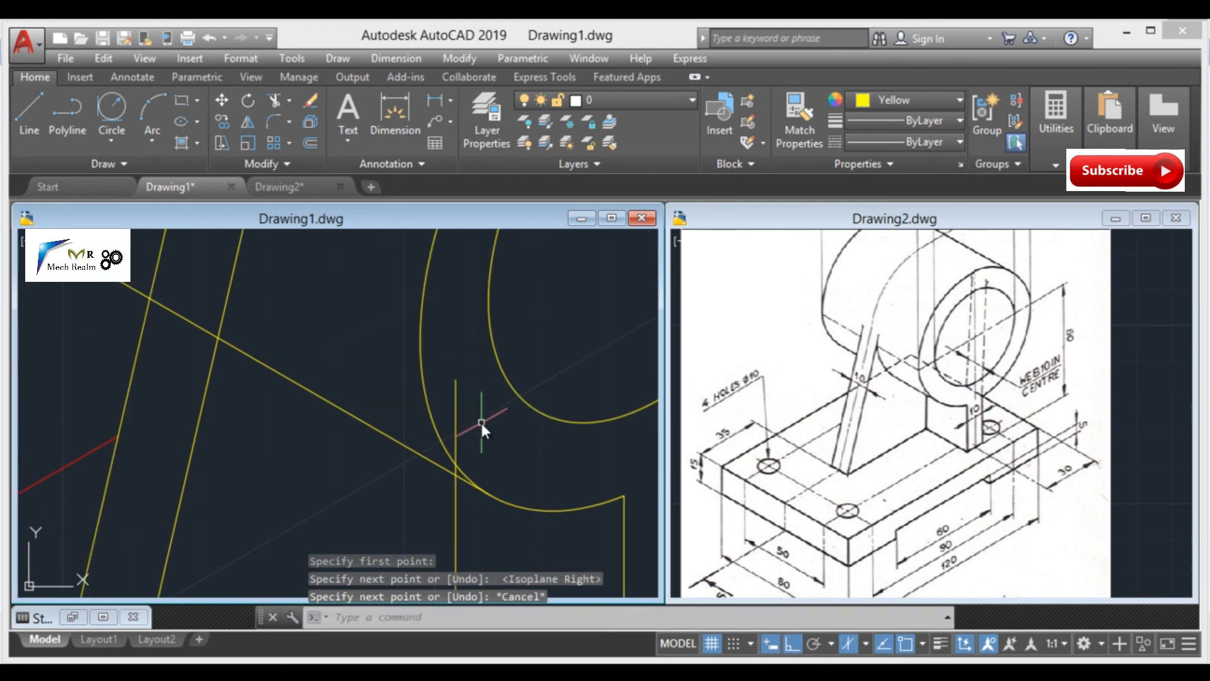
middle_click_drag(484, 403, 490, 339)
type("tr")
key("Return")
key("Return")
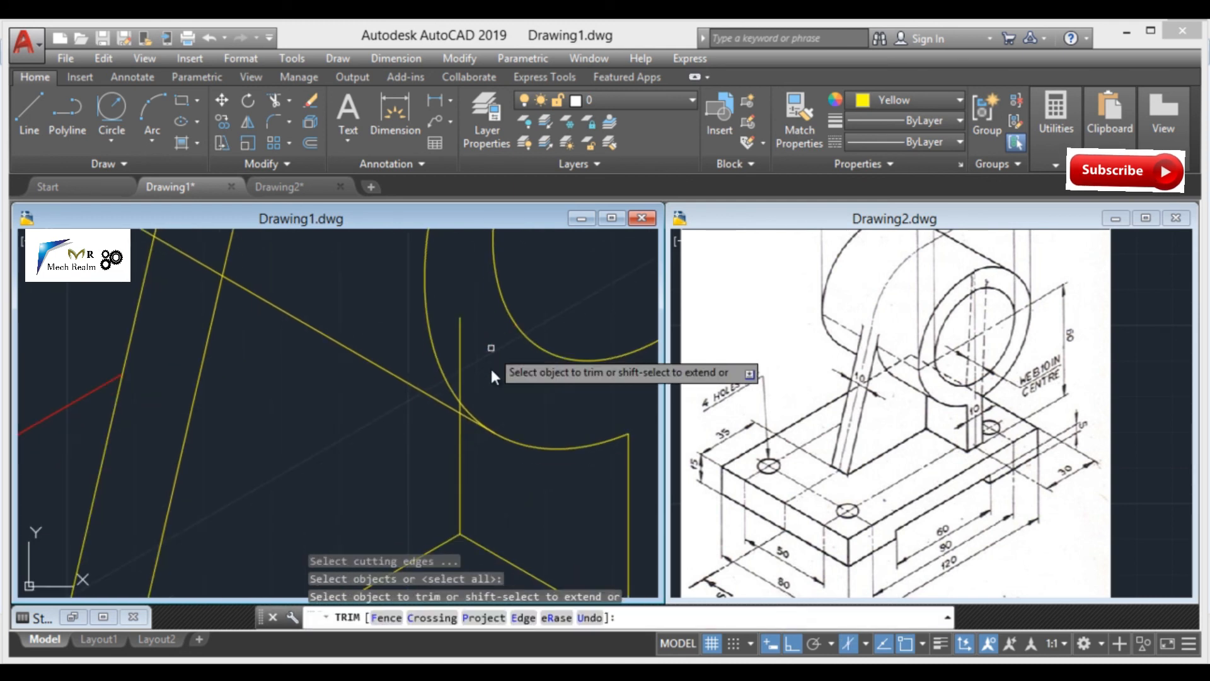
left_click(459, 347)
scroll(467, 411, "up", 3)
scroll(504, 399, "down", 5)
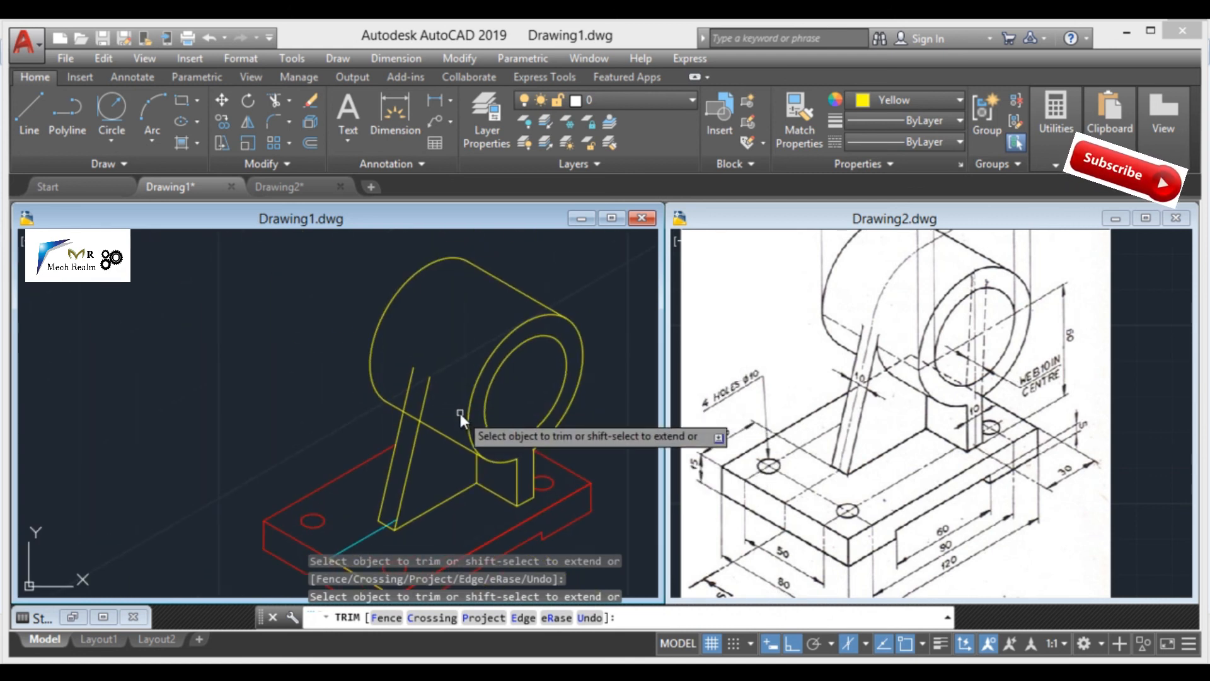
key("Escape")
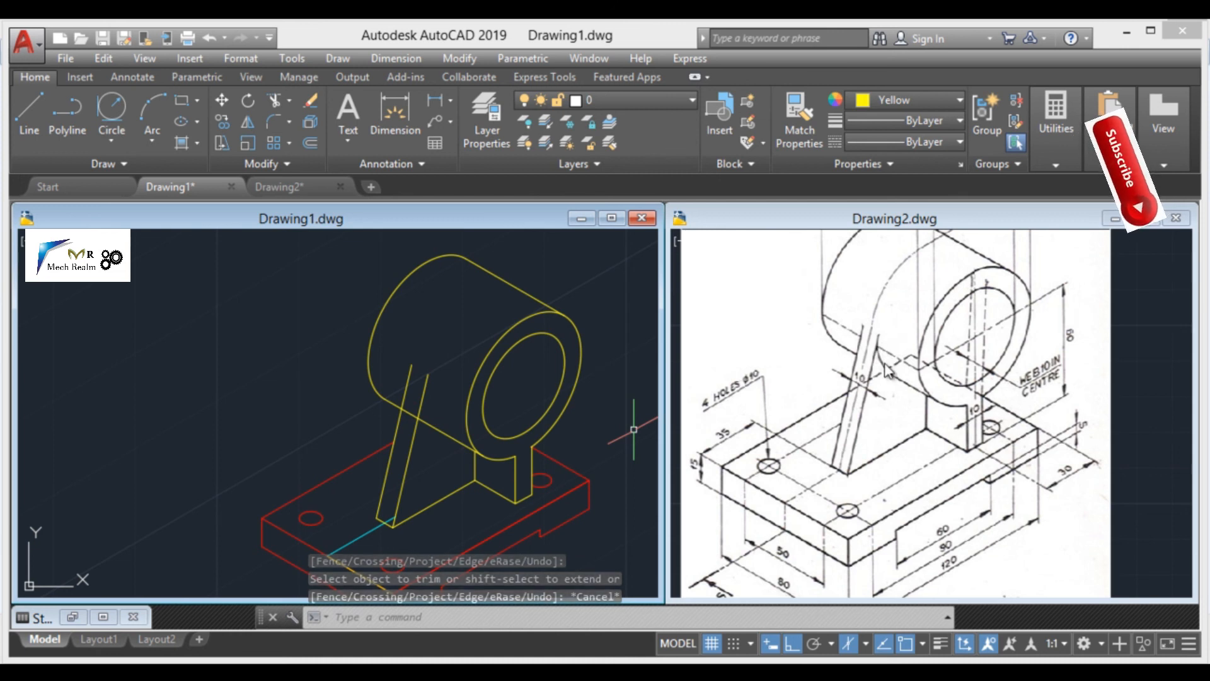
key("Escape")
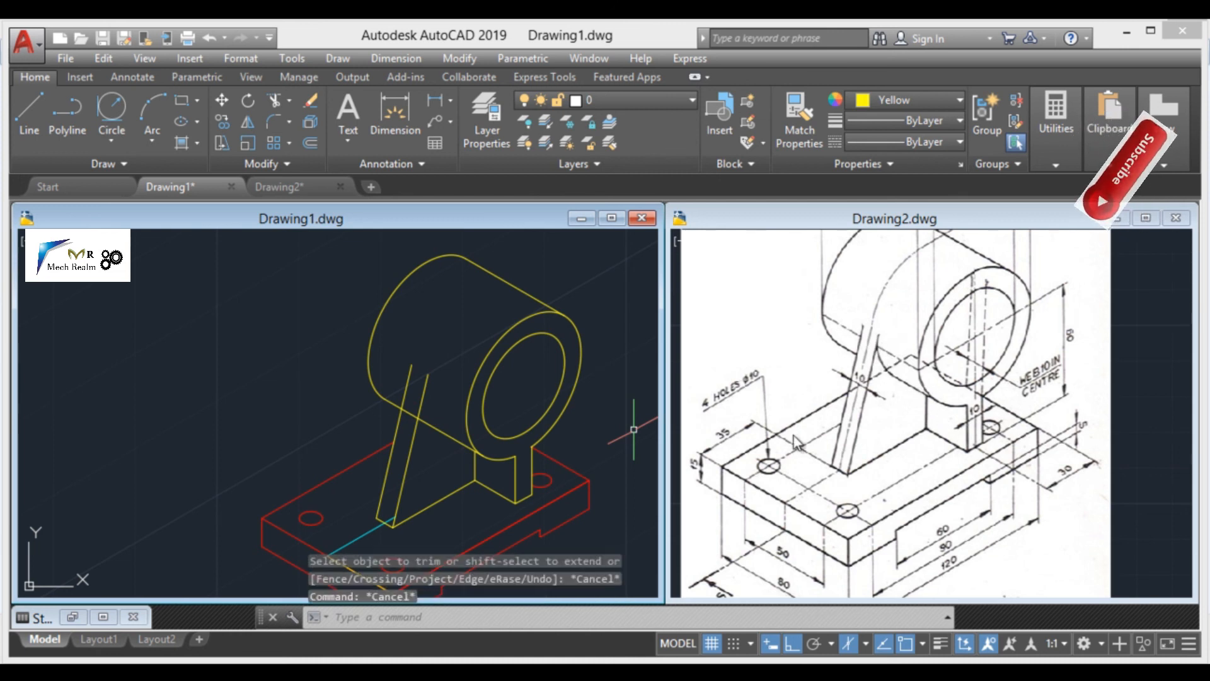
left_click(271, 346)
left_click(149, 382)
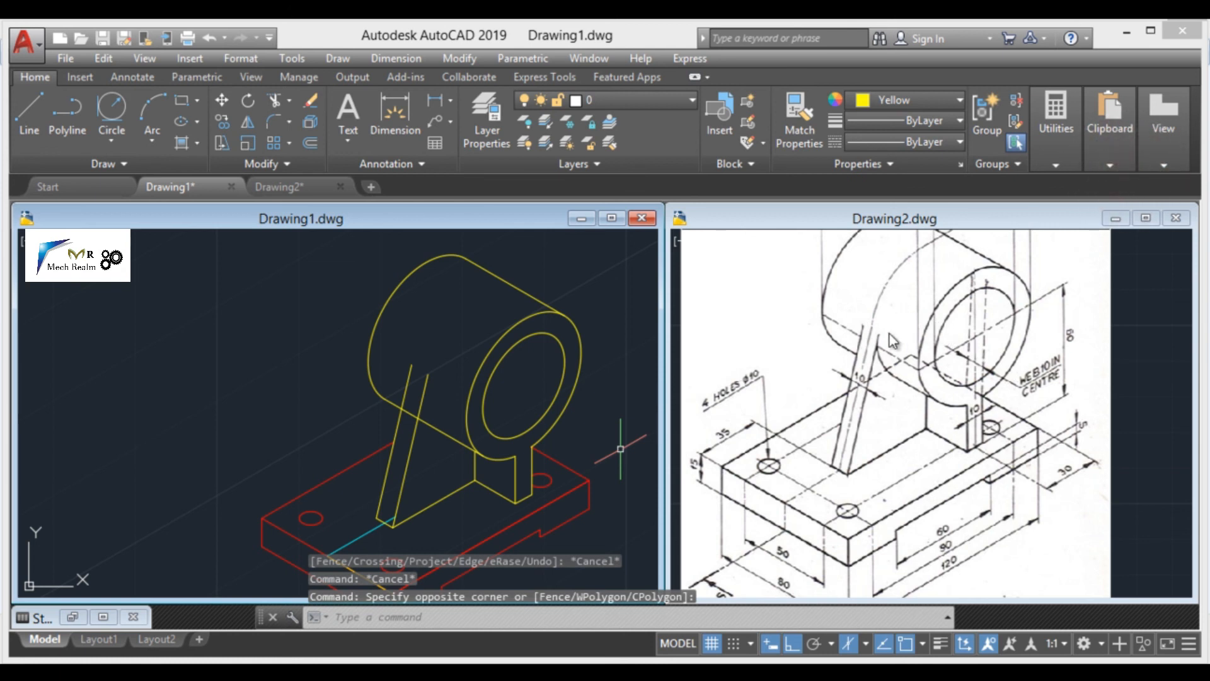
type("c")
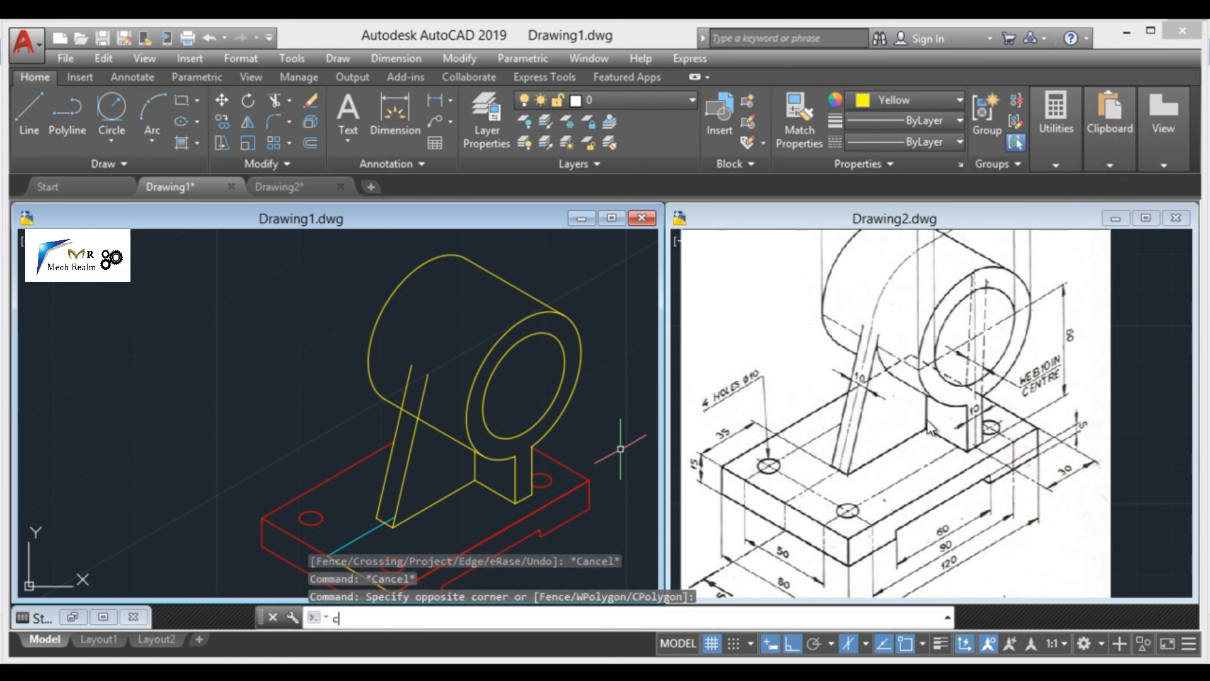
key("Return")
key("Escape")
Copy the cylinder's front outer ellipse arc from its centre 25 backward along the cylinder axis in the left isoplane
type("co")
key("Return")
left_click(507, 327)
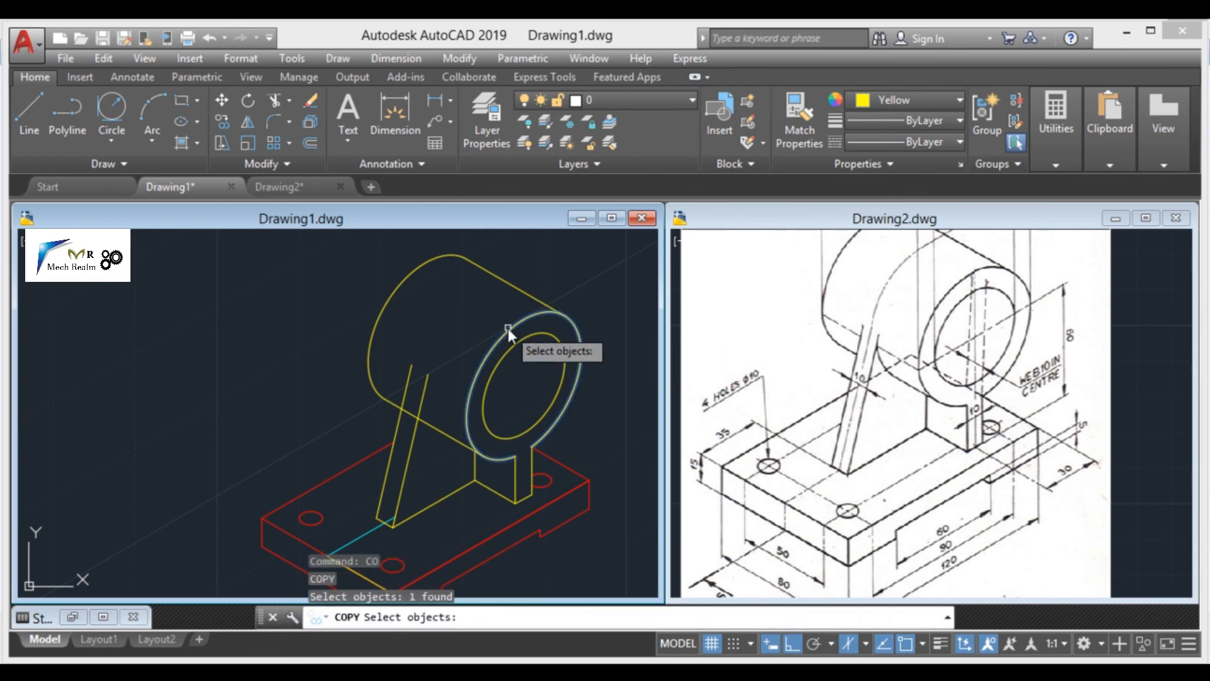
key("Return")
left_click(524, 384)
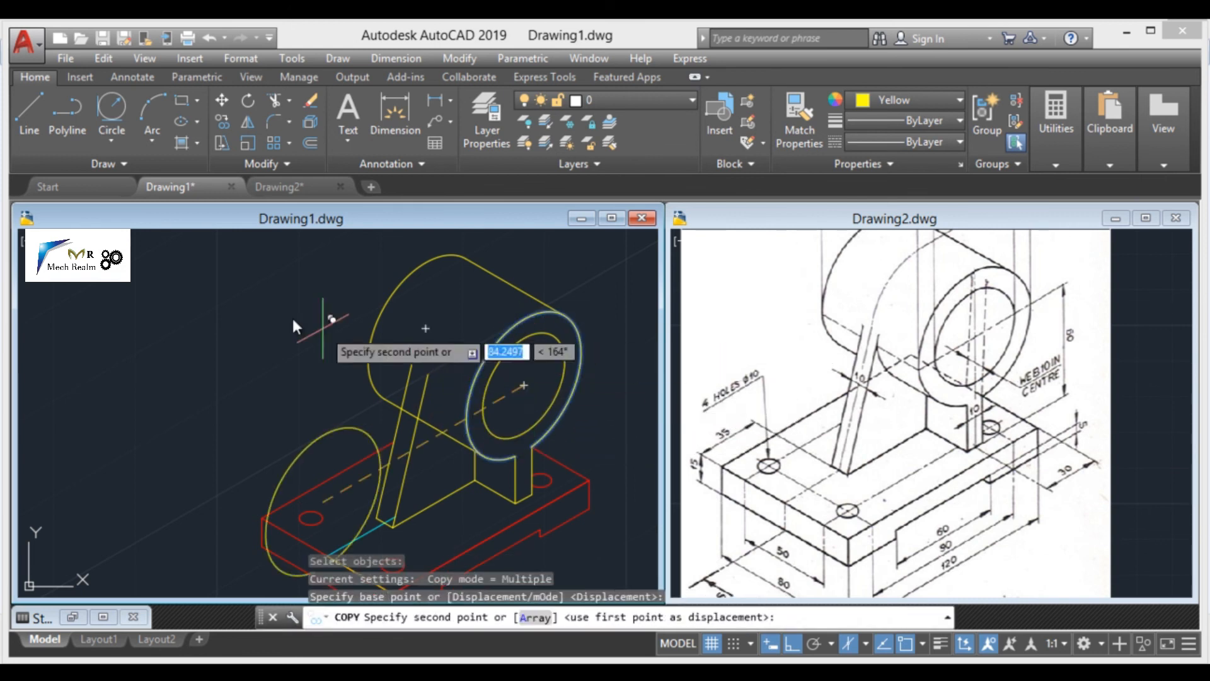
key("F5")
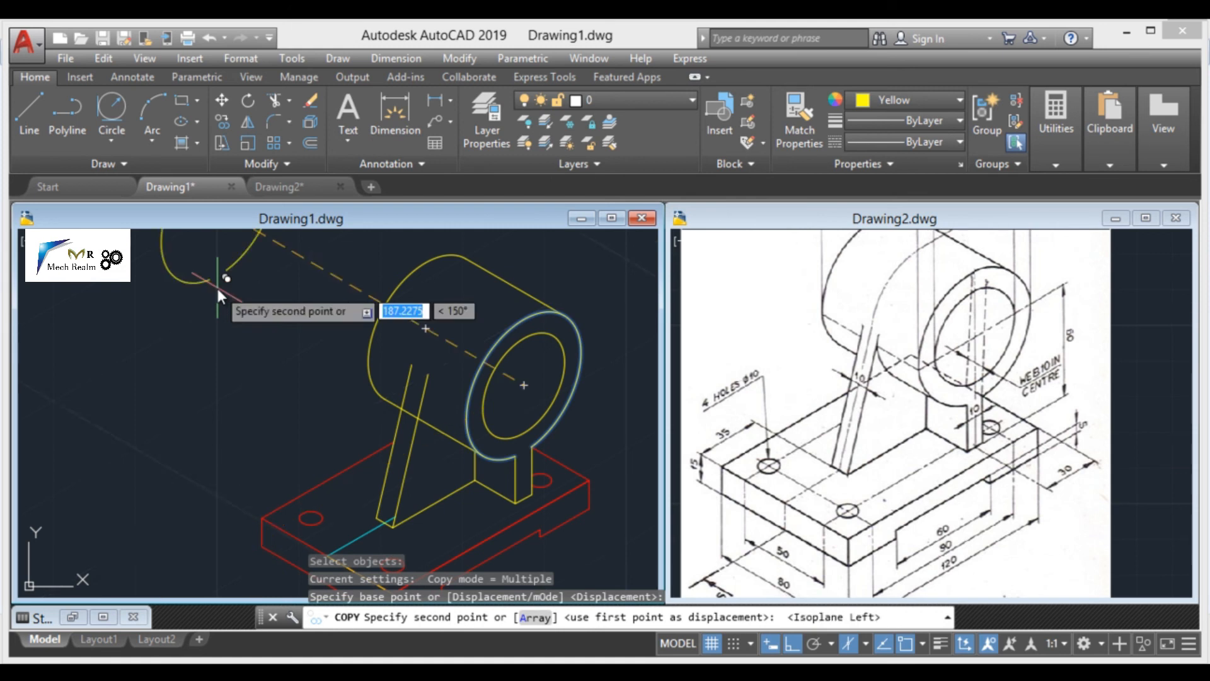
type("25")
key("Return")
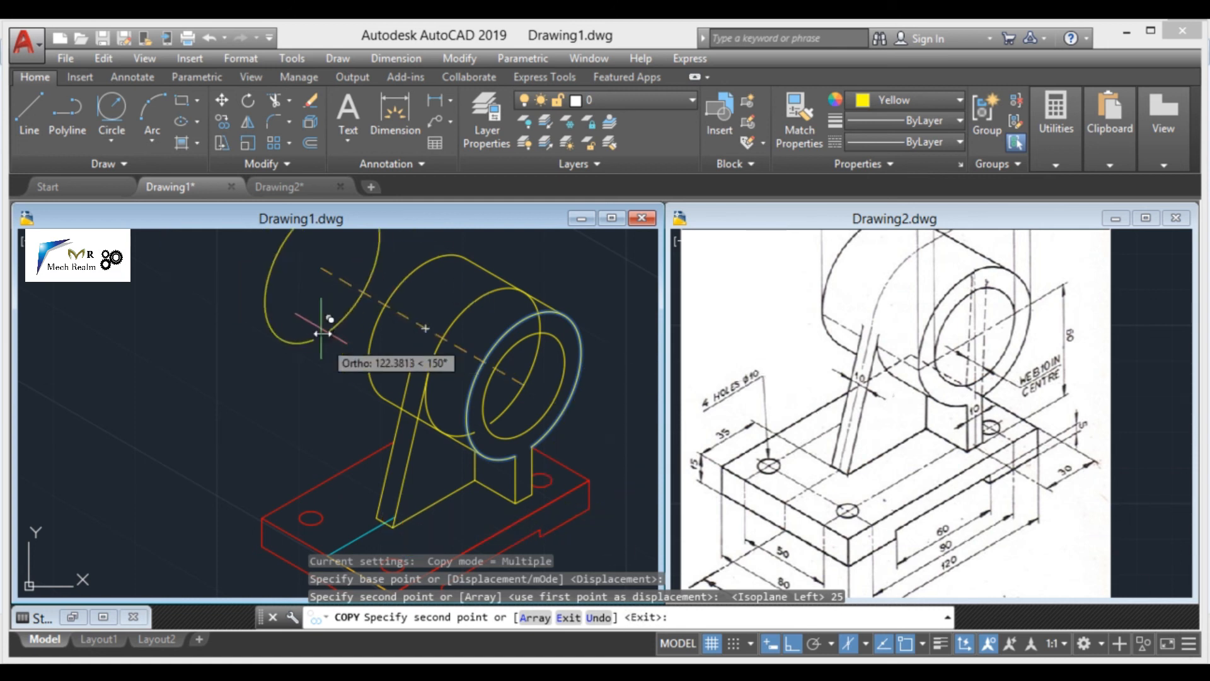
Try a second copy of the ellipse arc 35 back along the cylinder axis and delete that copy
type("35")
key("Return")
key("Escape")
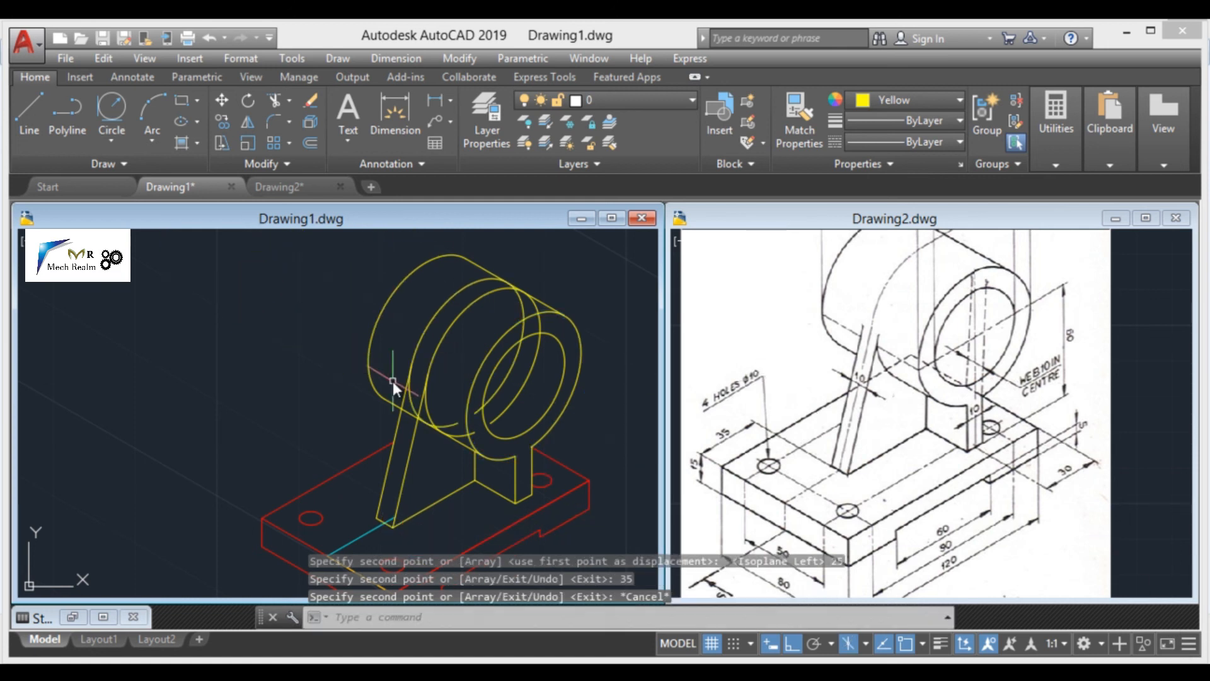
scroll(399, 387, "up", 3)
left_click(432, 308)
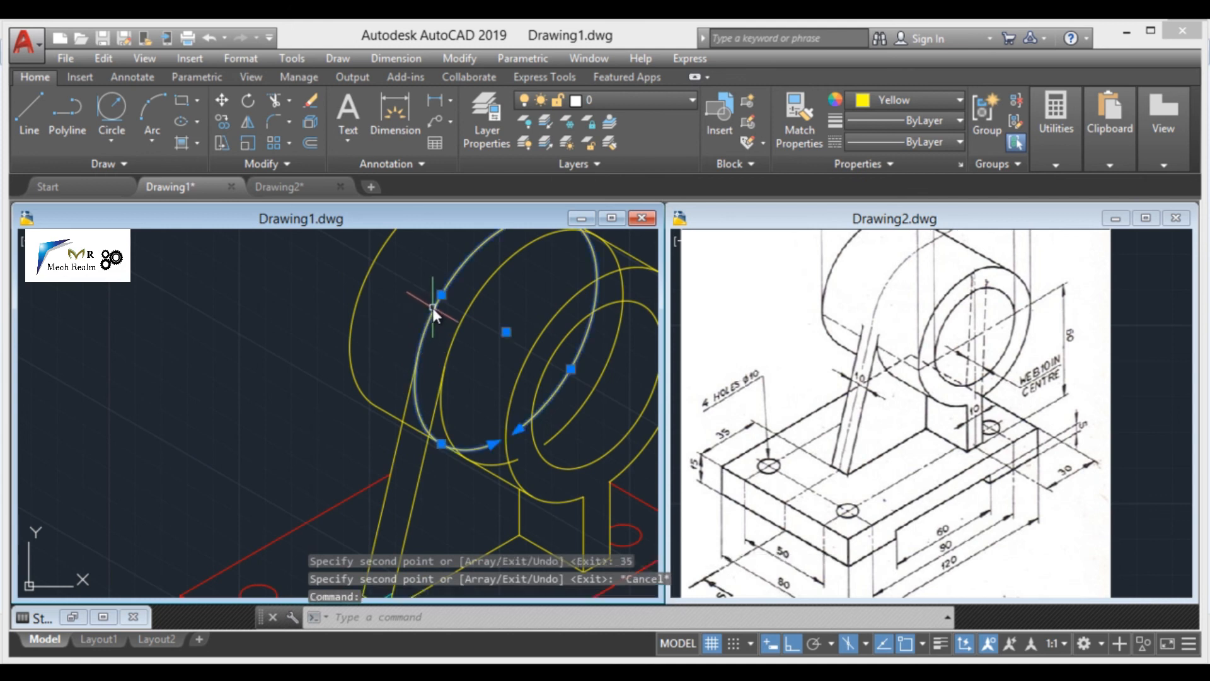
key("Delete")
Trim the copied arc to the part between the slanted web's top and the cylinder's lower edge, and delete its two leftover pieces
type("tr")
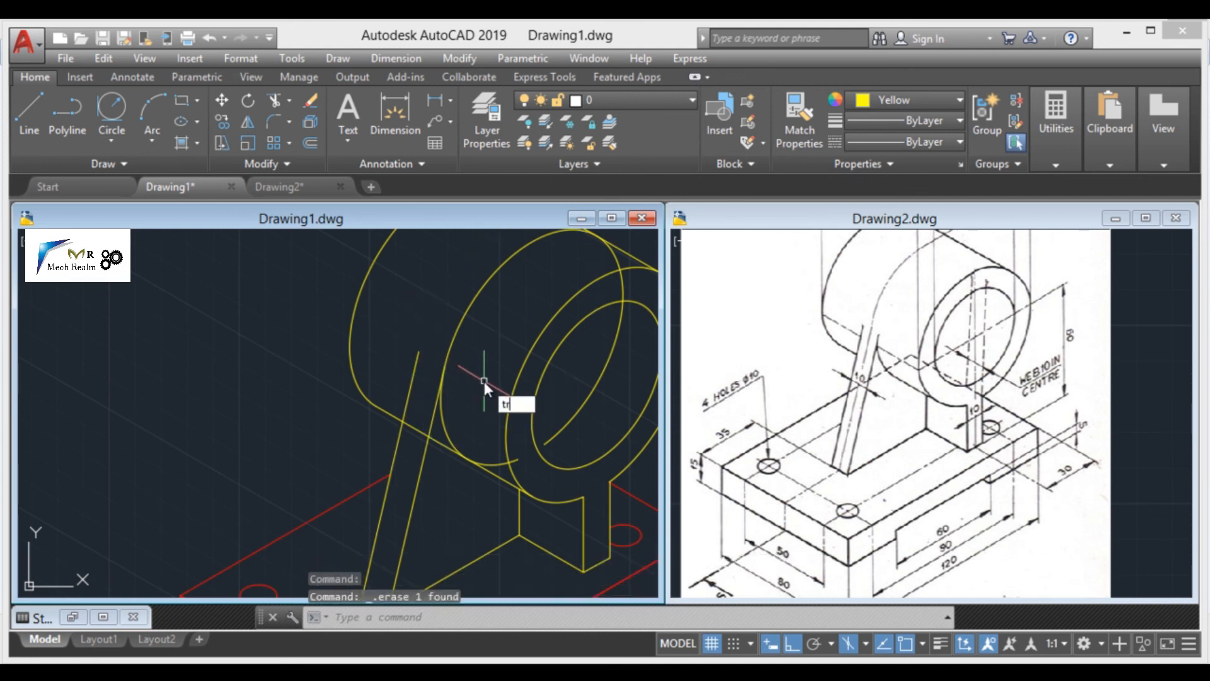
key("Return")
key("Return")
left_click(475, 300)
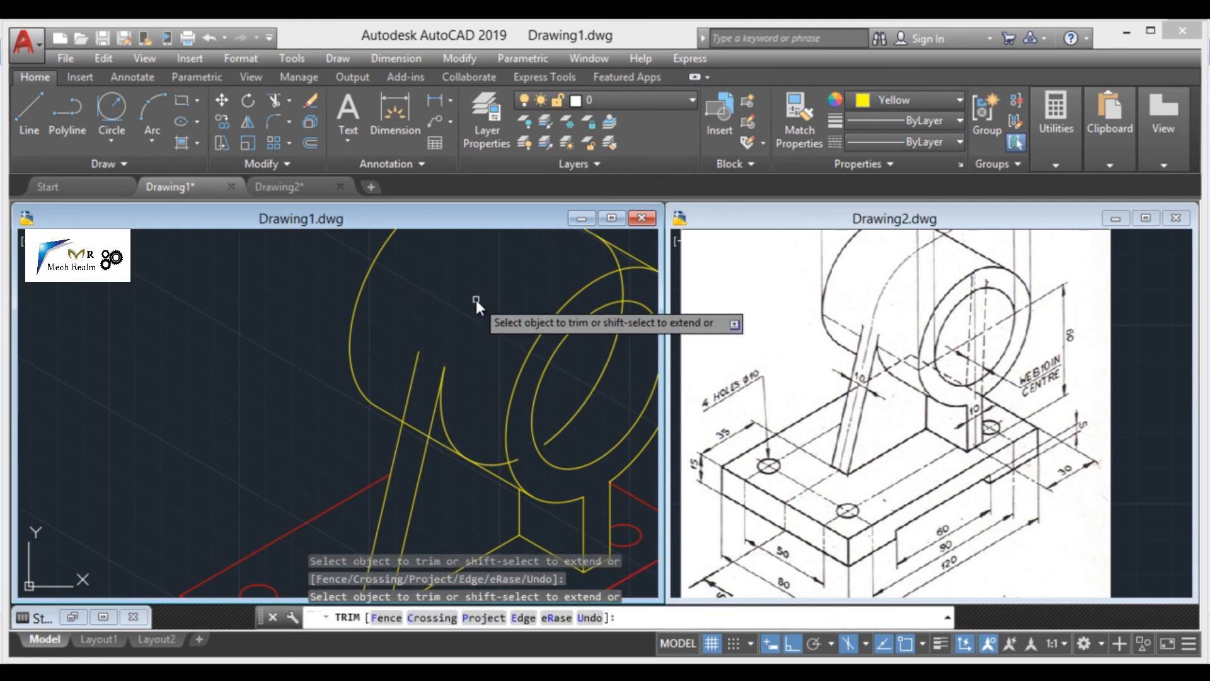
key("Escape")
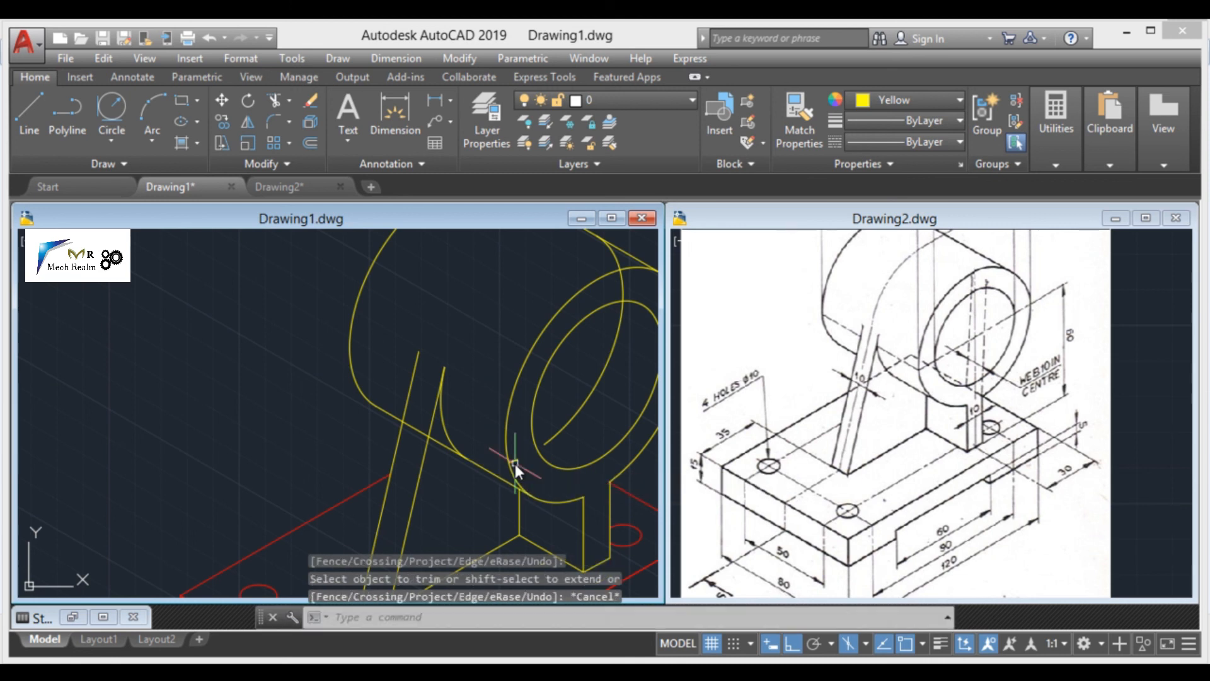
left_click(516, 462)
left_click(579, 416)
key("Delete")
Trim the cylinder's lower edge where it crosses behind the slanted web, up to the curved web junction
scroll(576, 412, "down", 4)
scroll(452, 397, "up", 6)
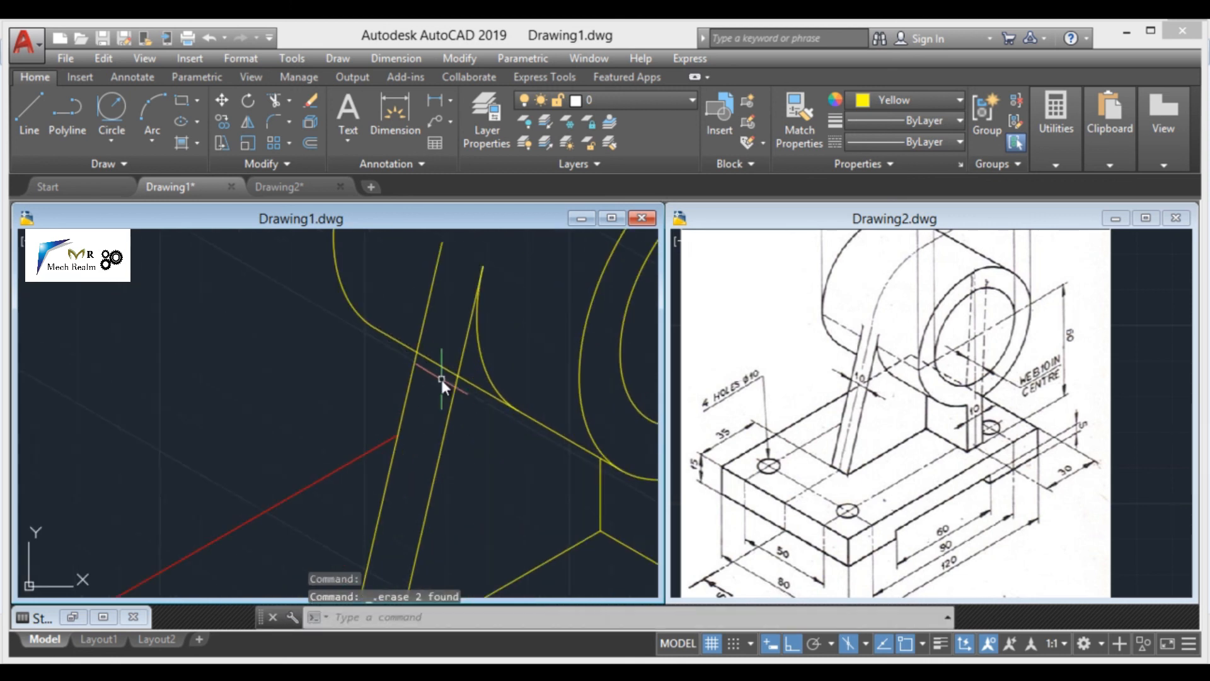
type("tr")
key("Return")
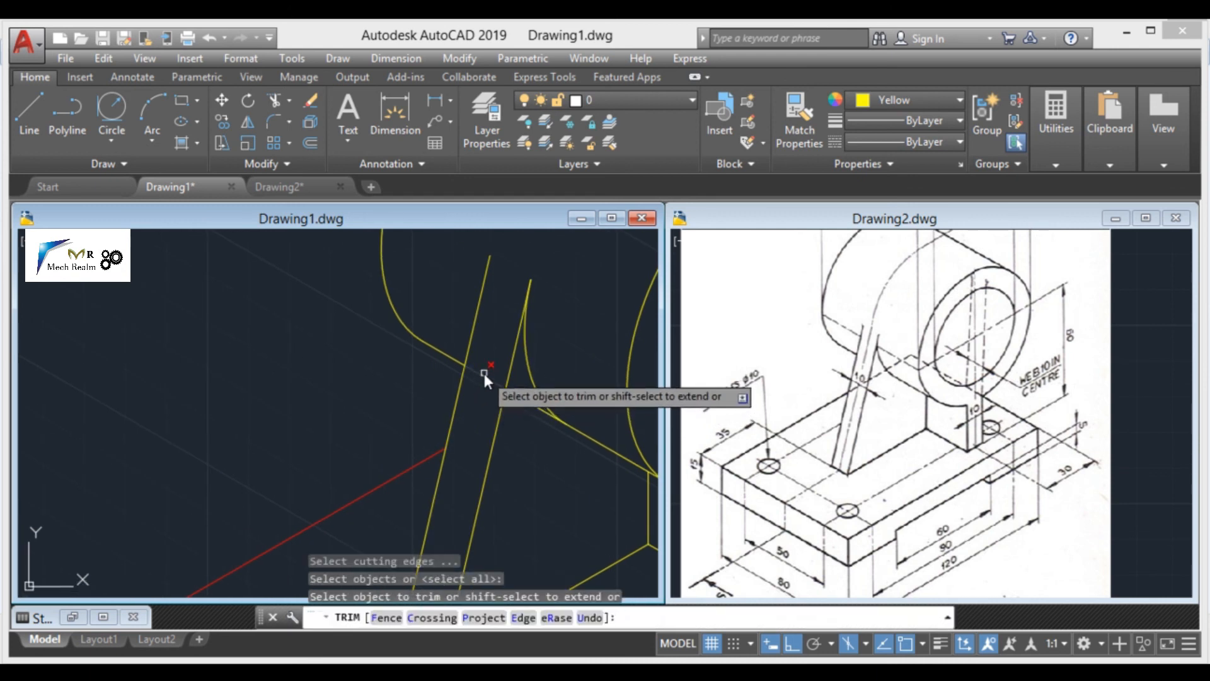
left_click(486, 380)
key("Escape")
Delete the cyan construction line on the base's top face in front of the slanted web
scroll(543, 508, "down", 5)
middle_click_drag(552, 506, 471, 385)
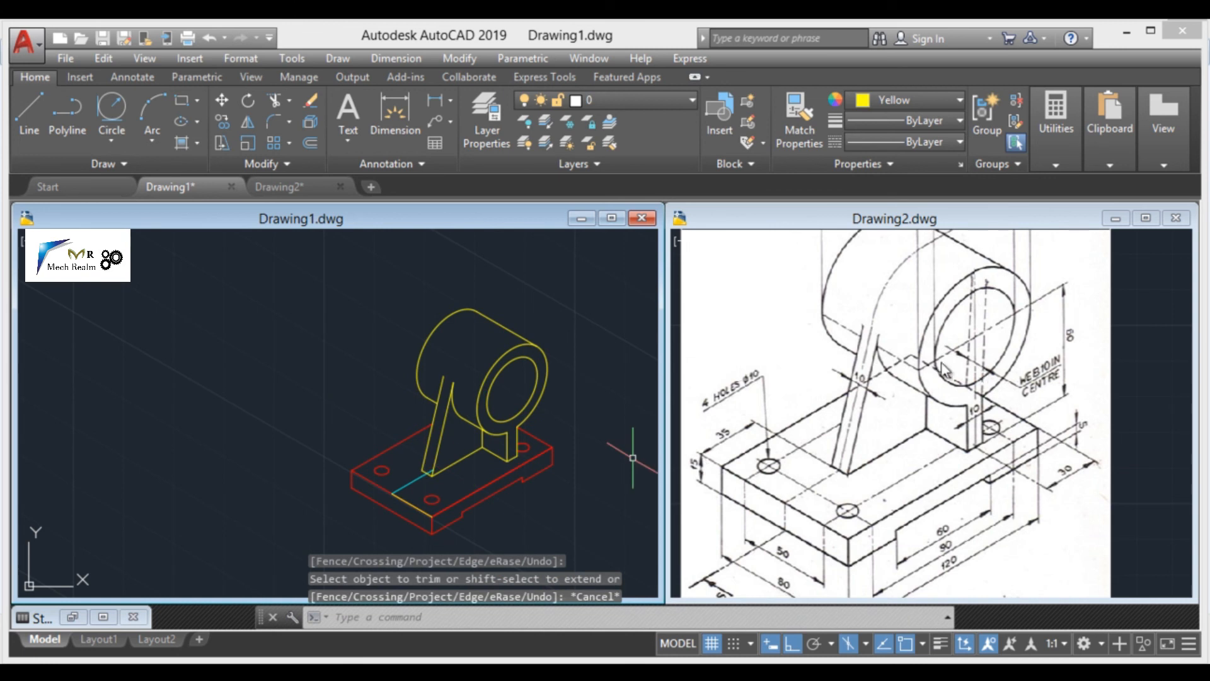
left_click(411, 484)
key("Delete")
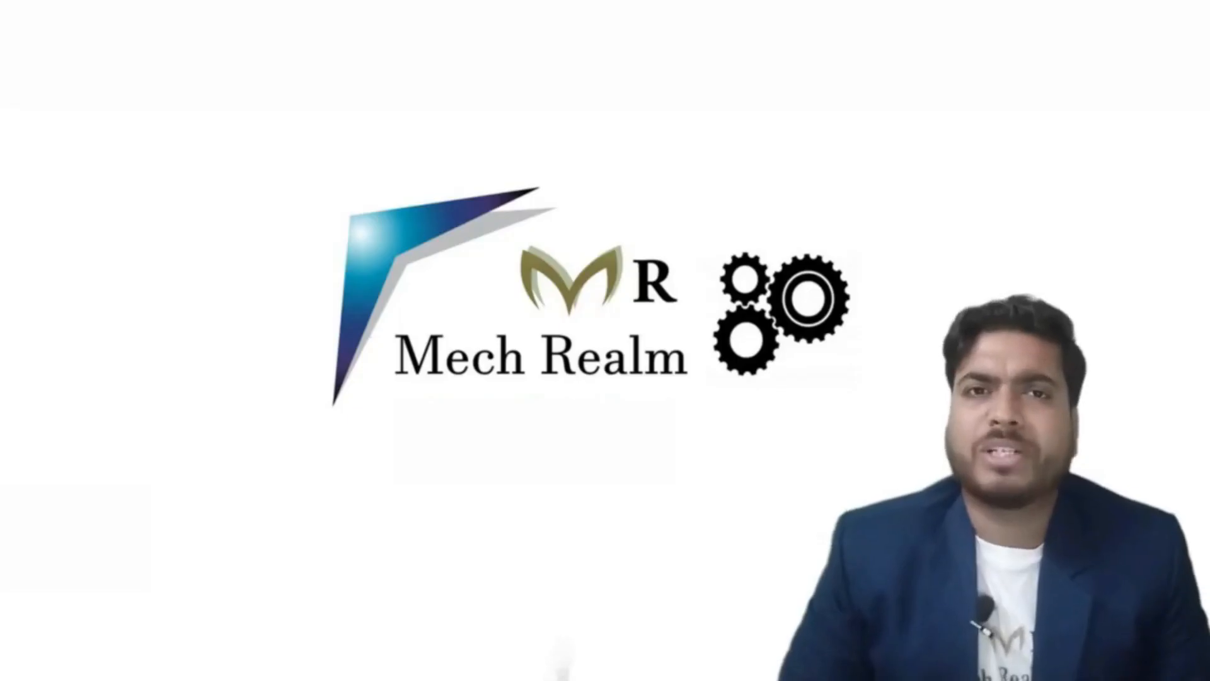